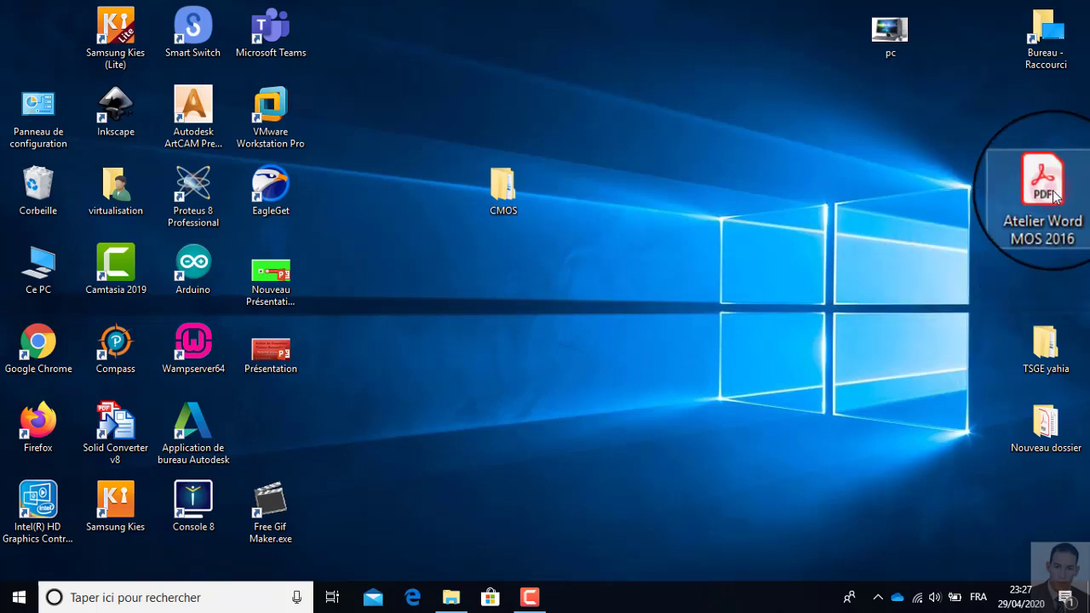
- Open the Atelier Word MOS 2016 PDF from the desktop, maximize its window and collapse the tools pane
{"action": "double_click", "coordinate": [1052, 195]}
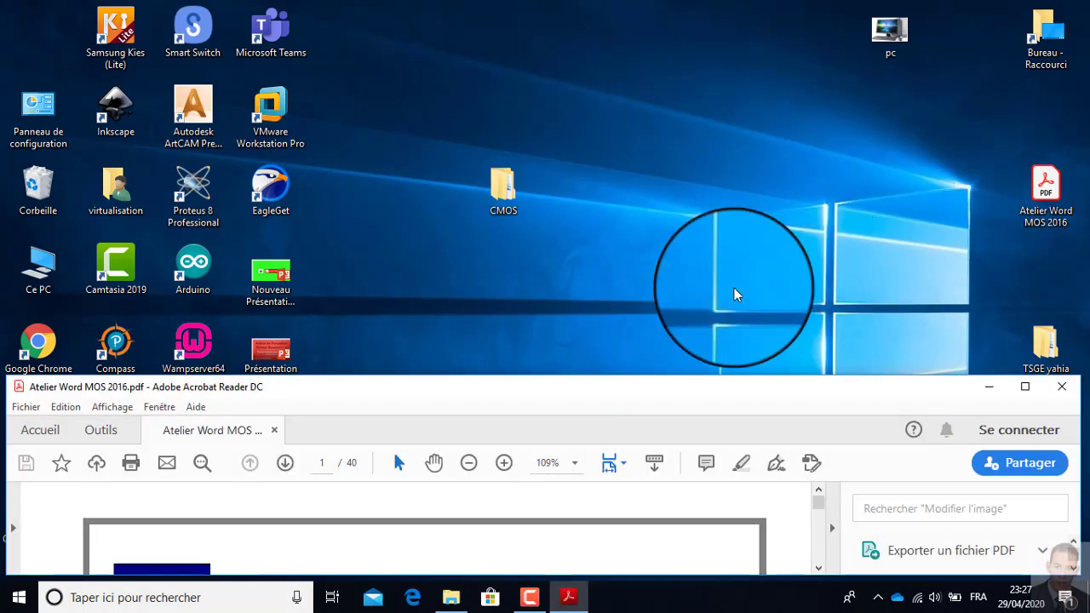
{"action": "left_click", "coordinate": [647, 394]}
{"action": "double_click", "coordinate": [647, 393]}
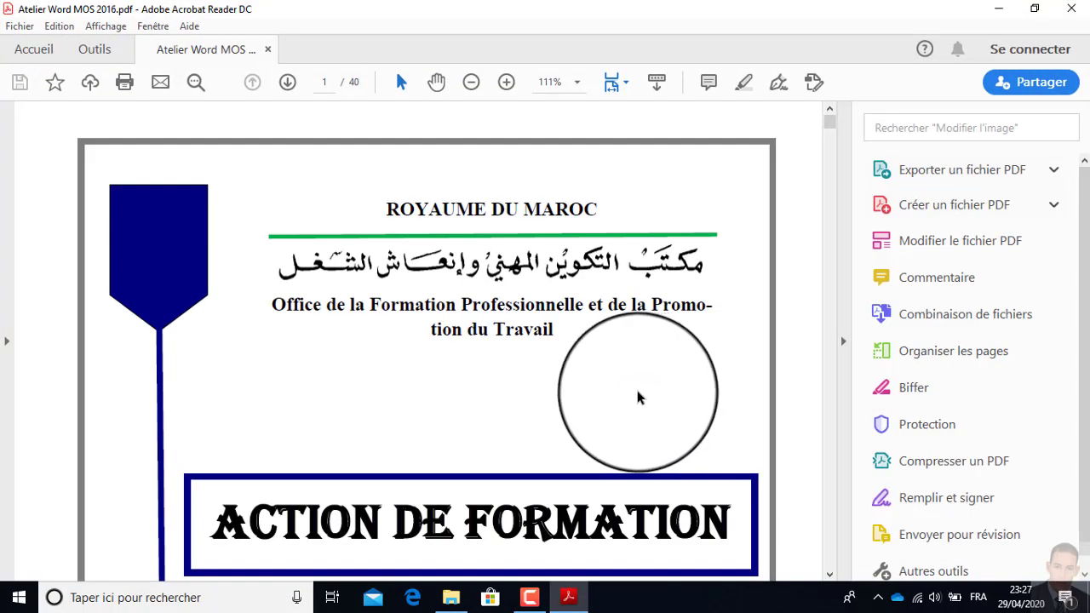
{"action": "left_click", "coordinate": [843, 341]}
- Go to Atelier 7 : Création et Disposition through the PDF's table of contents
{"action": "scroll", "coordinate": [512, 364], "scroll_direction": "down", "scroll_amount": 10}
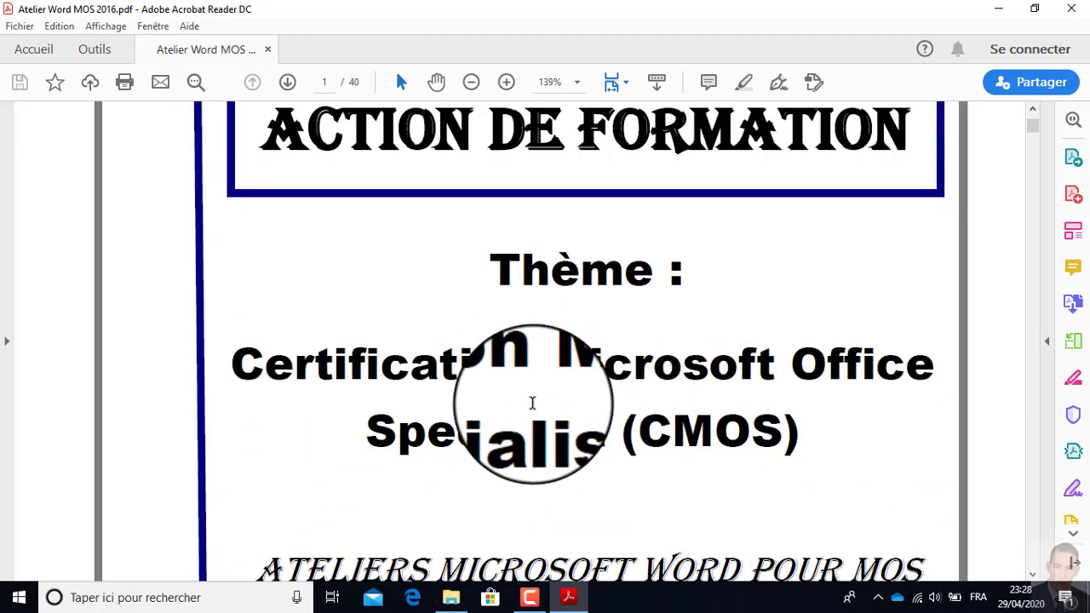
{"action": "scroll", "coordinate": [604, 375], "scroll_direction": "down", "scroll_amount": 2}
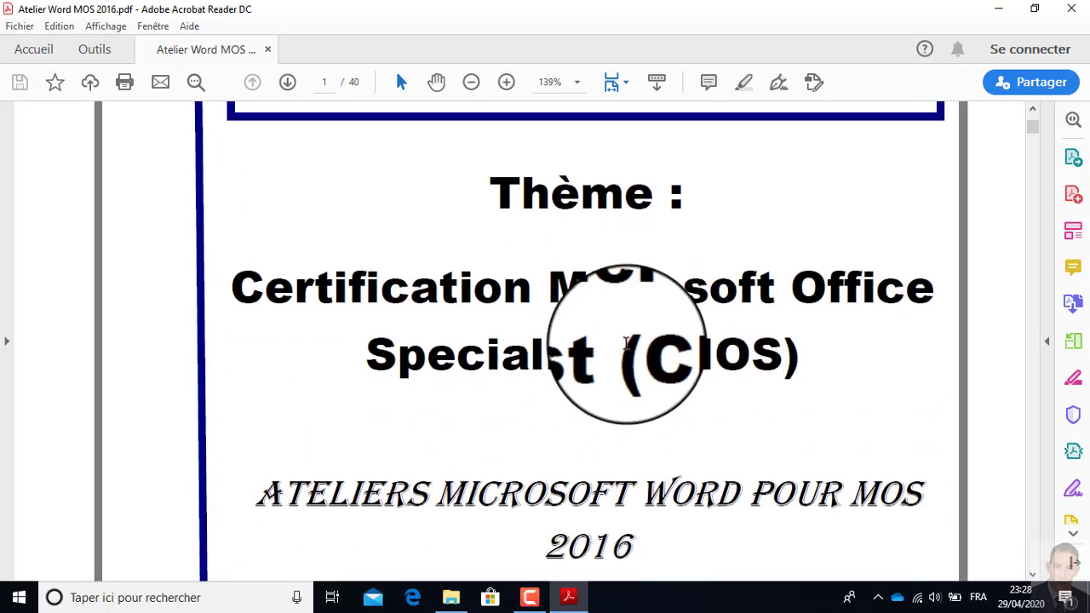
{"action": "scroll", "coordinate": [477, 394], "scroll_direction": "down", "scroll_amount": 10}
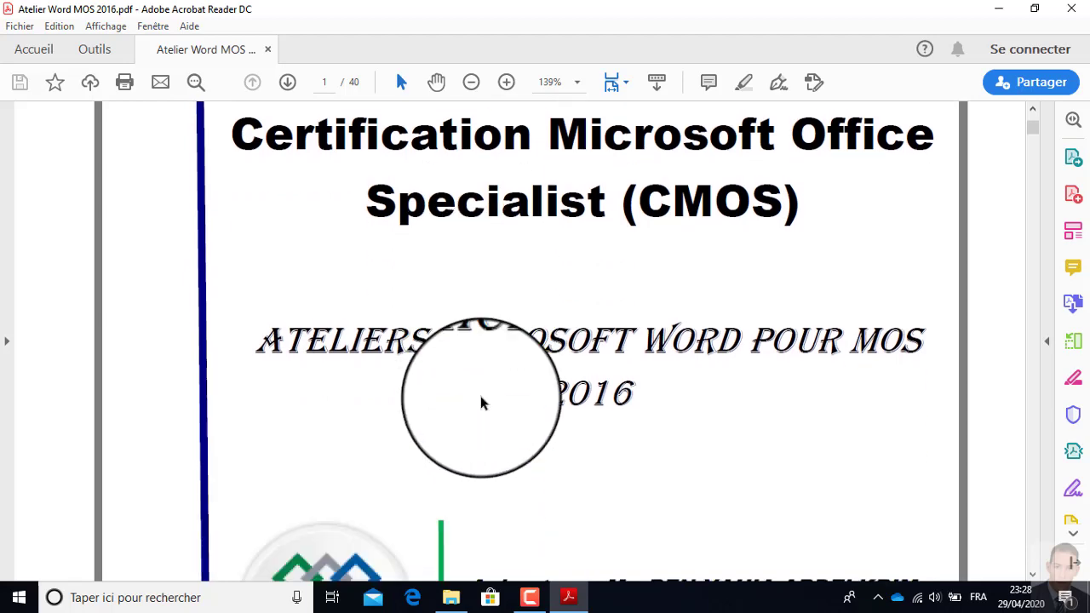
{"action": "scroll", "coordinate": [487, 399], "scroll_direction": "down", "scroll_amount": 15}
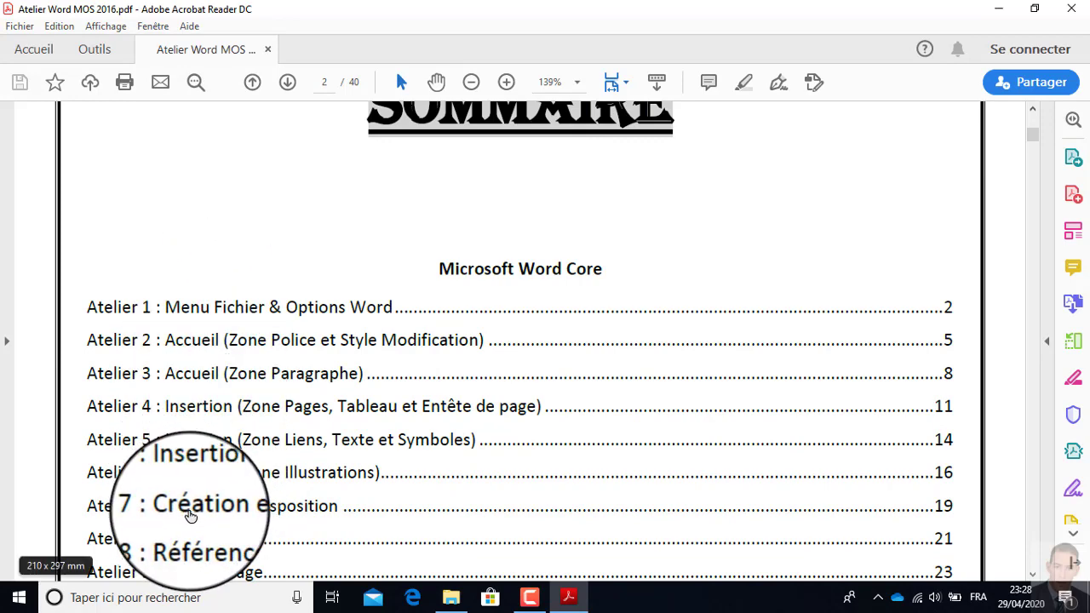
{"action": "left_click", "coordinate": [194, 513]}
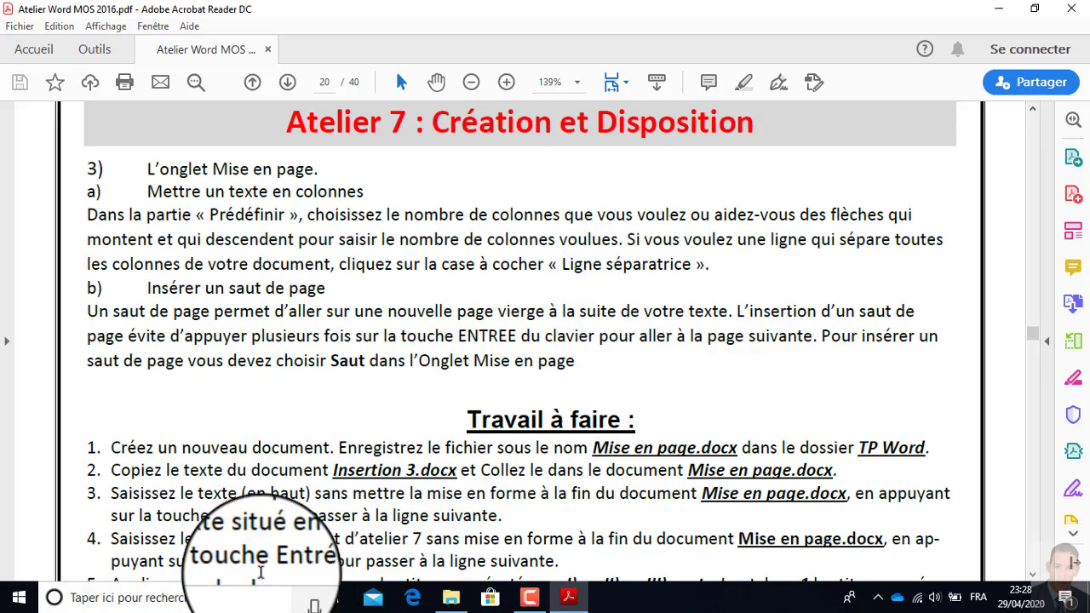
- Examine the Création and Disposition commands, including the column presets, in a blank Word 2016 document
{"action": "left_click", "coordinate": [147, 596]}
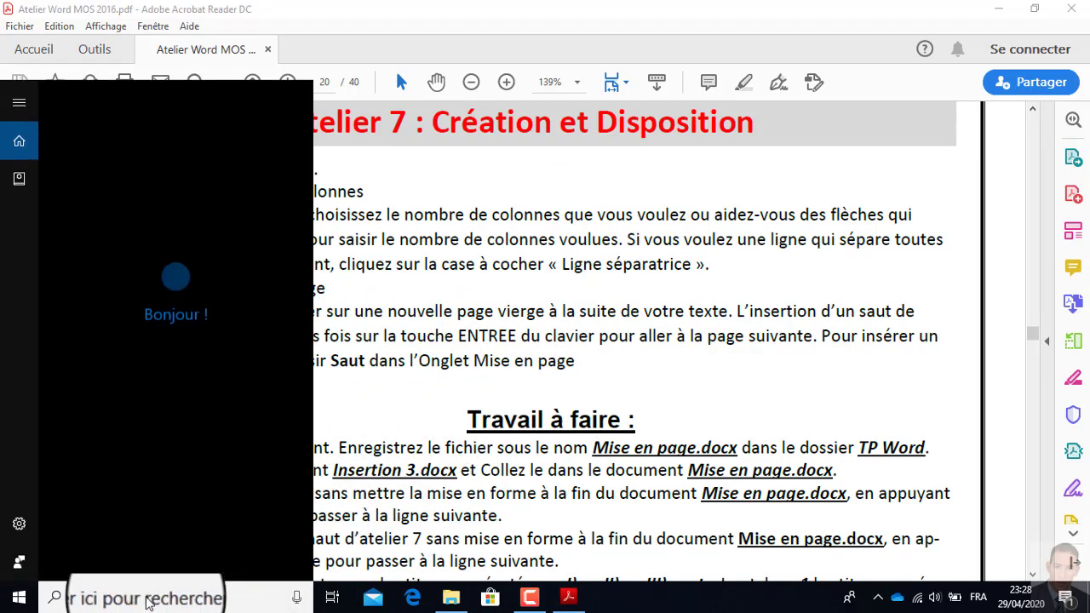
{"action": "type", "text": "w"}
{"action": "left_click", "coordinate": [106, 361]}
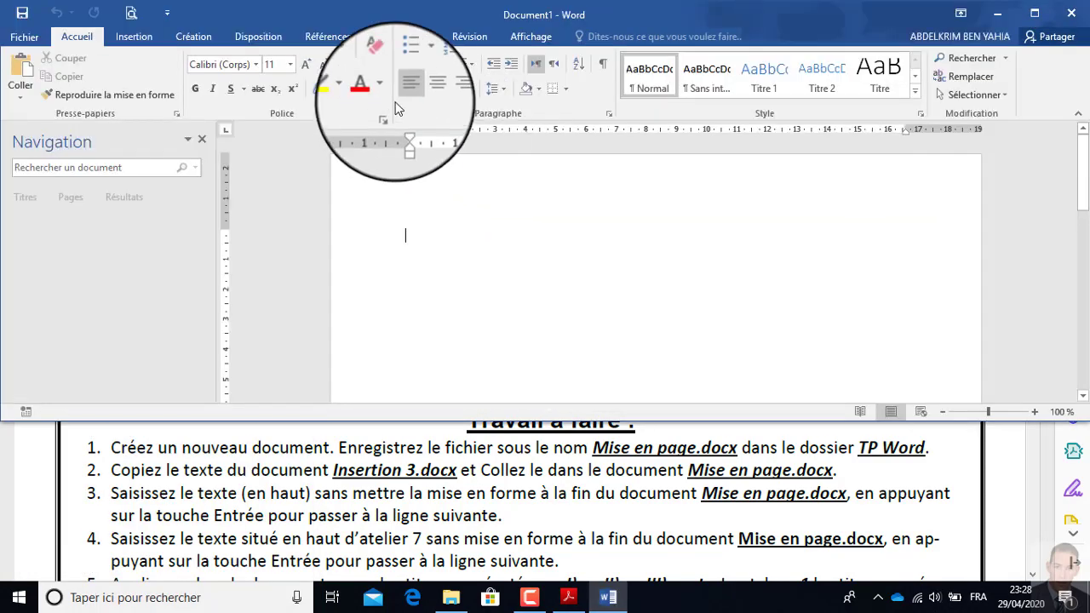
{"action": "left_click", "coordinate": [194, 39]}
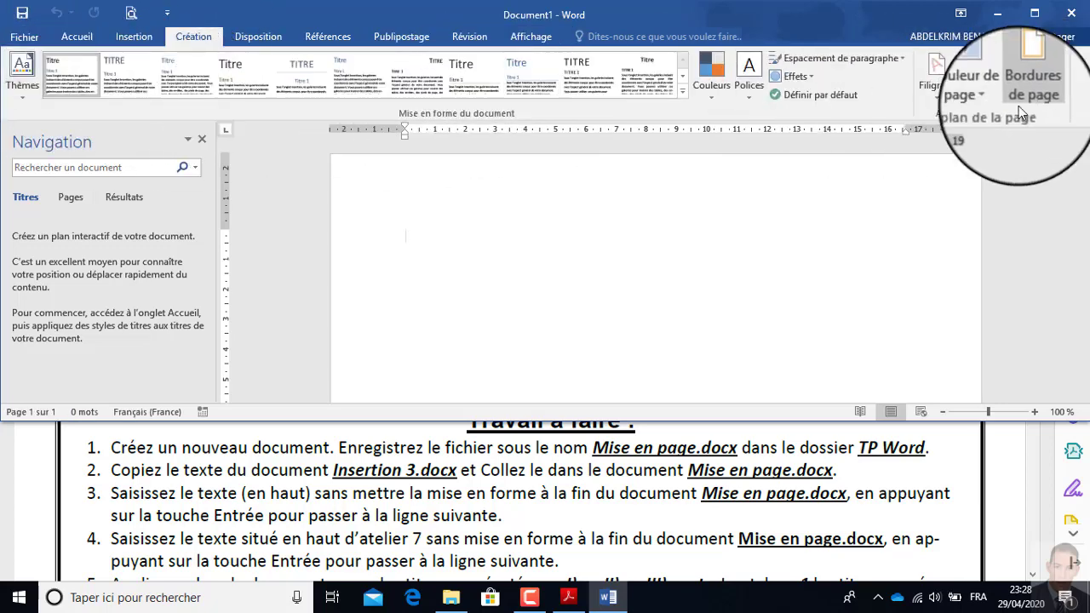
{"action": "left_click", "coordinate": [261, 40]}
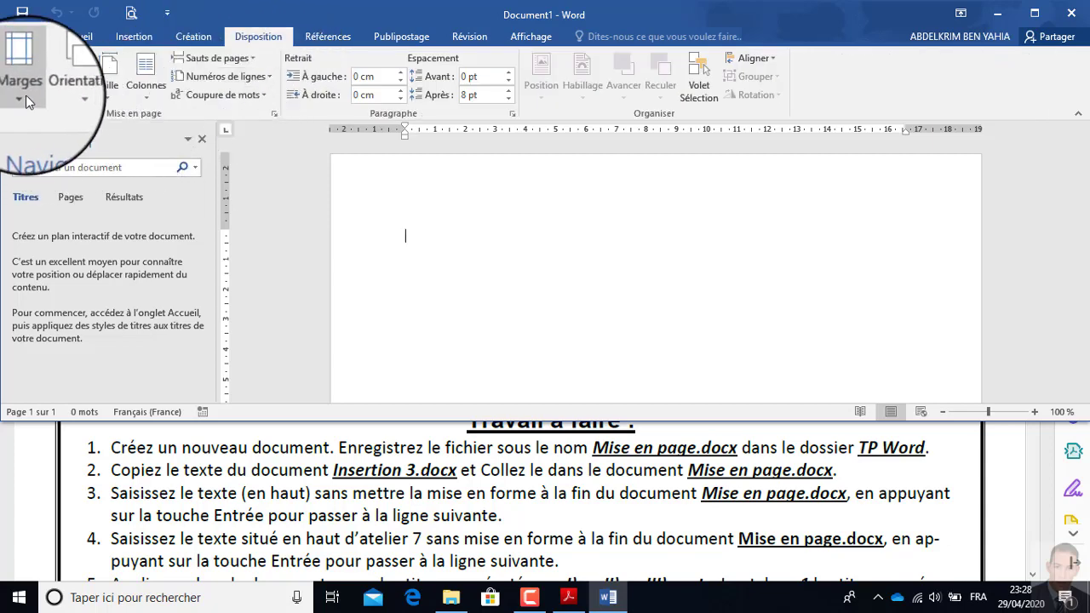
{"action": "left_click", "coordinate": [69, 101]}
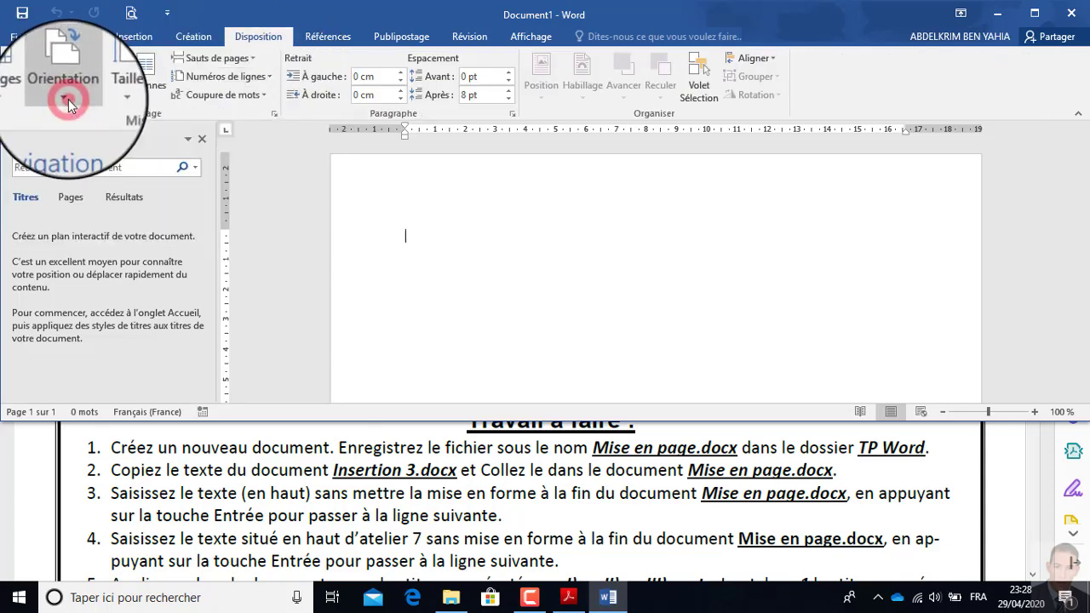
{"action": "left_click", "coordinate": [68, 101]}
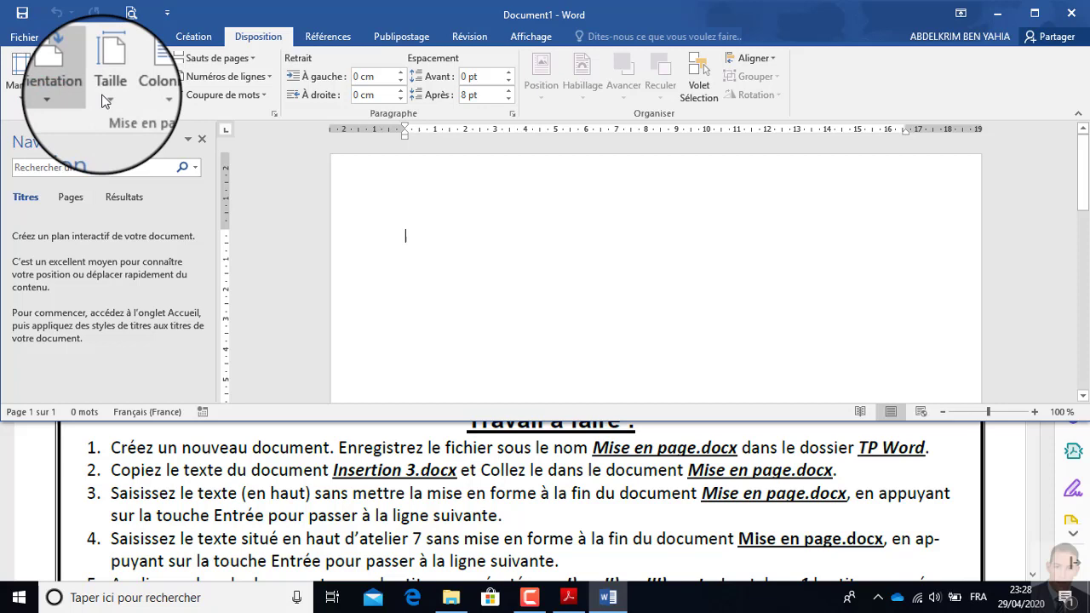
{"action": "left_click", "coordinate": [152, 102]}
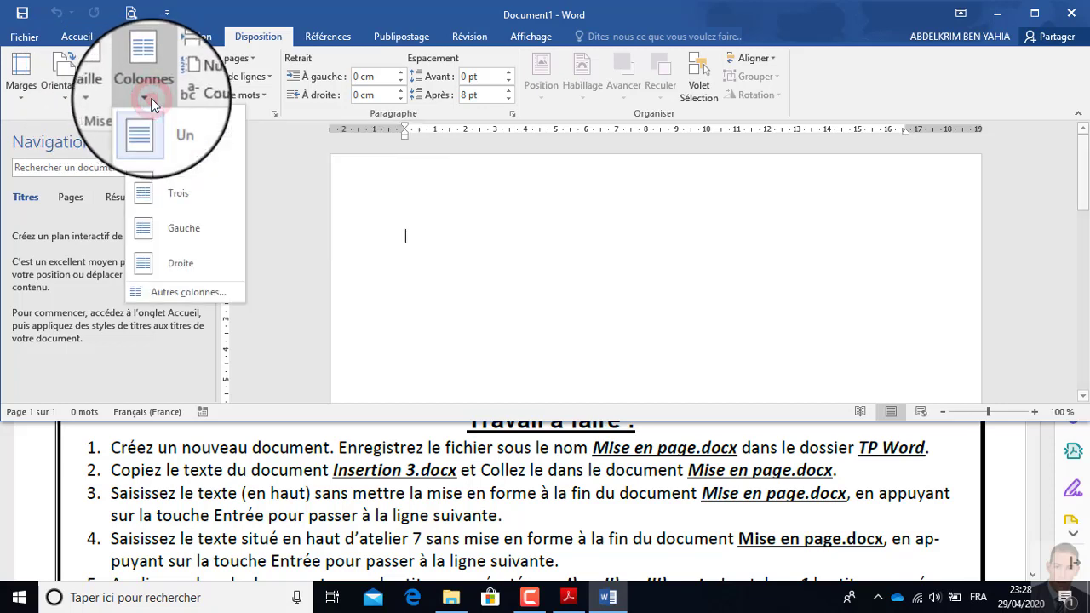
{"action": "left_click", "coordinate": [151, 95]}
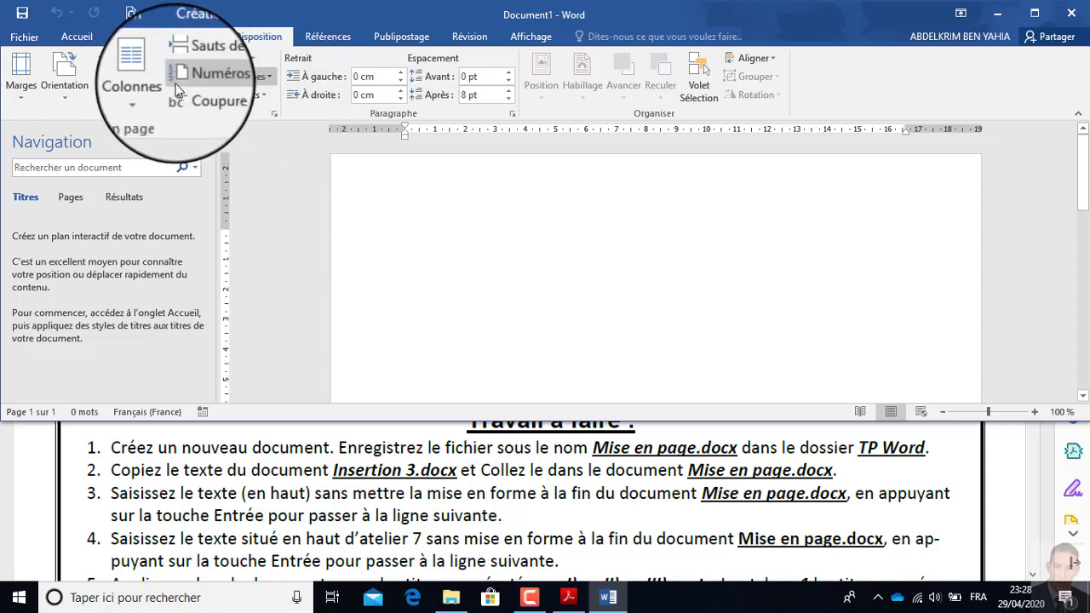
{"action": "left_click", "coordinate": [1072, 16]}
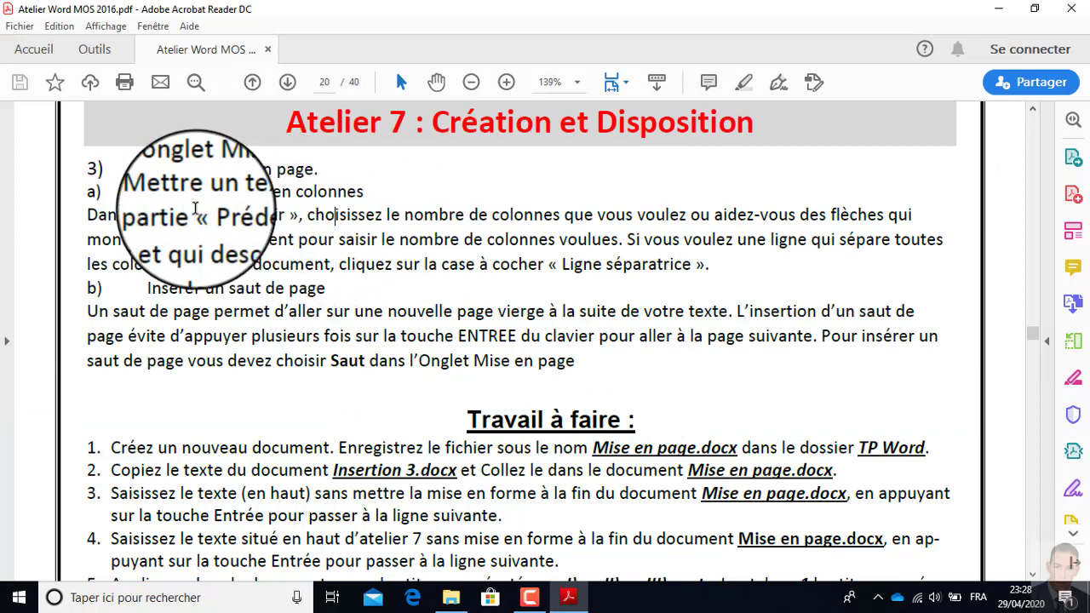
- Copy the file name Mise en page from the first instruction under Travail à faire in the PDF
{"action": "scroll", "coordinate": [242, 364], "scroll_direction": "down", "scroll_amount": 1}
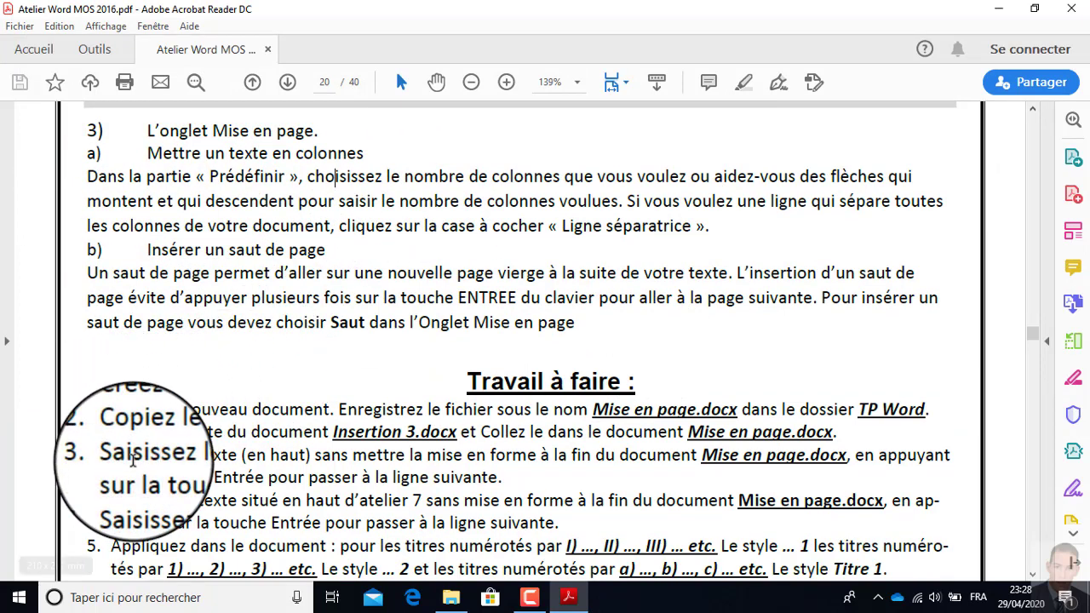
{"action": "scroll", "coordinate": [140, 453], "scroll_direction": "down", "scroll_amount": 1}
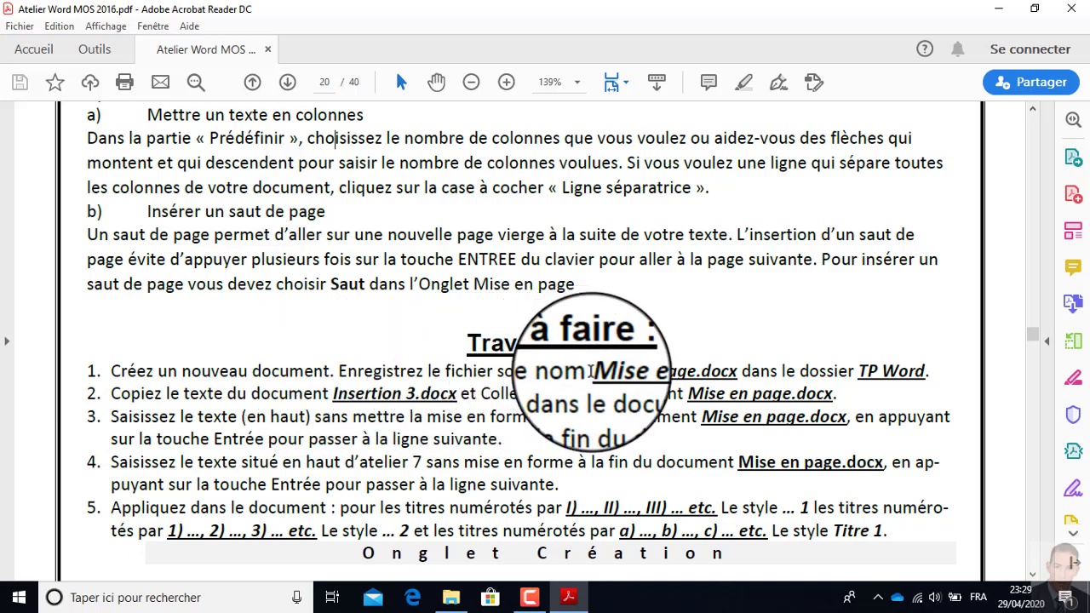
{"action": "left_click_drag", "start_coordinate": [599, 374], "coordinate": [671, 372]}
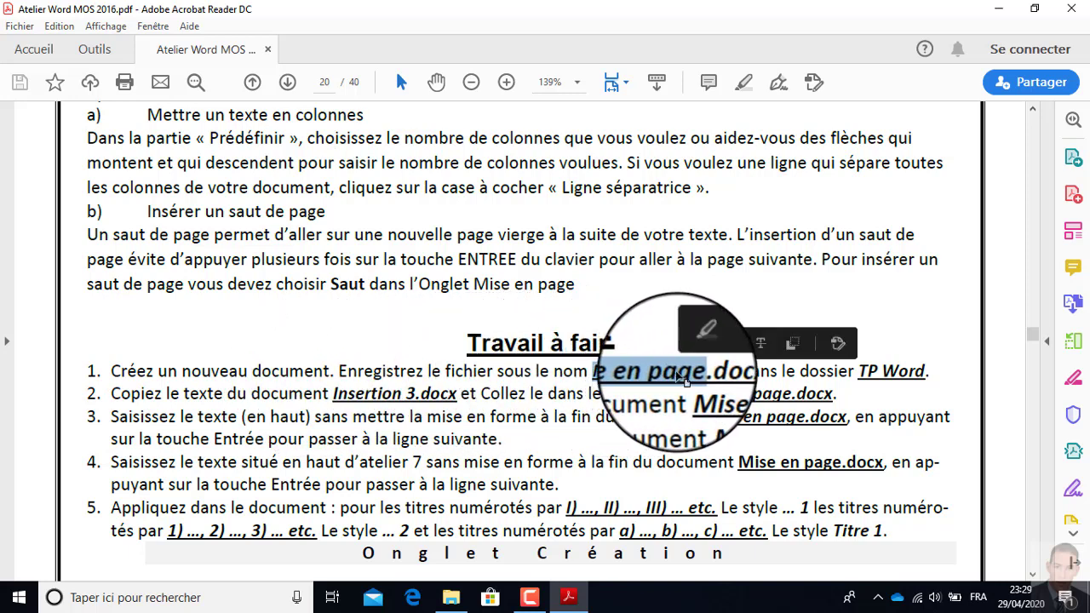
- Create a new Word document named Mise en page in the TP Word folder inside the desktop's CMOS folder
{"action": "left_click", "coordinate": [1000, 11]}
{"action": "double_click", "coordinate": [505, 187]}
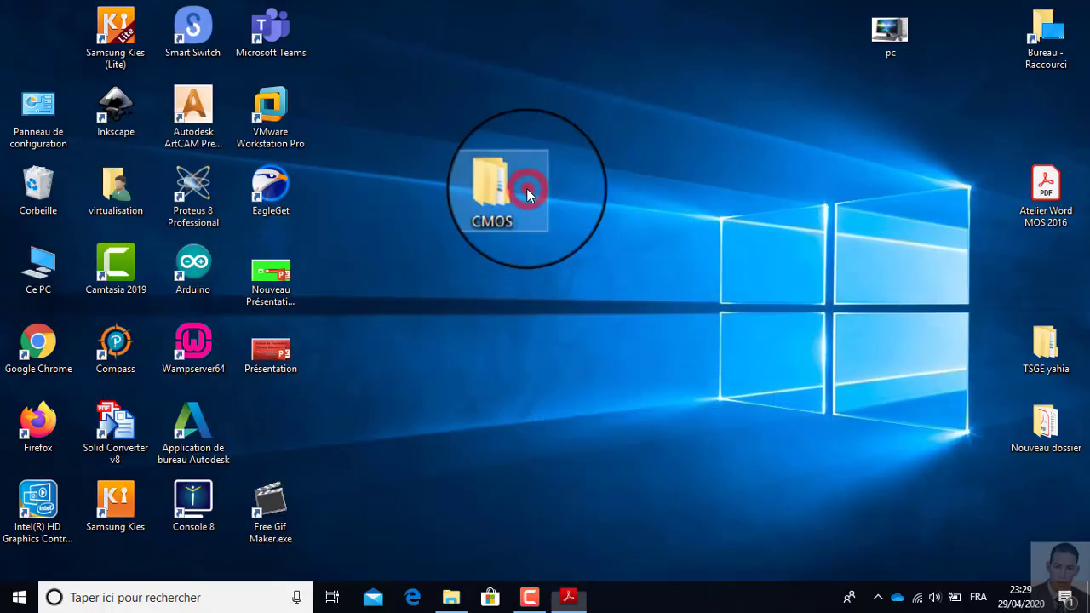
{"action": "left_click", "coordinate": [237, 109]}
{"action": "double_click", "coordinate": [238, 109]}
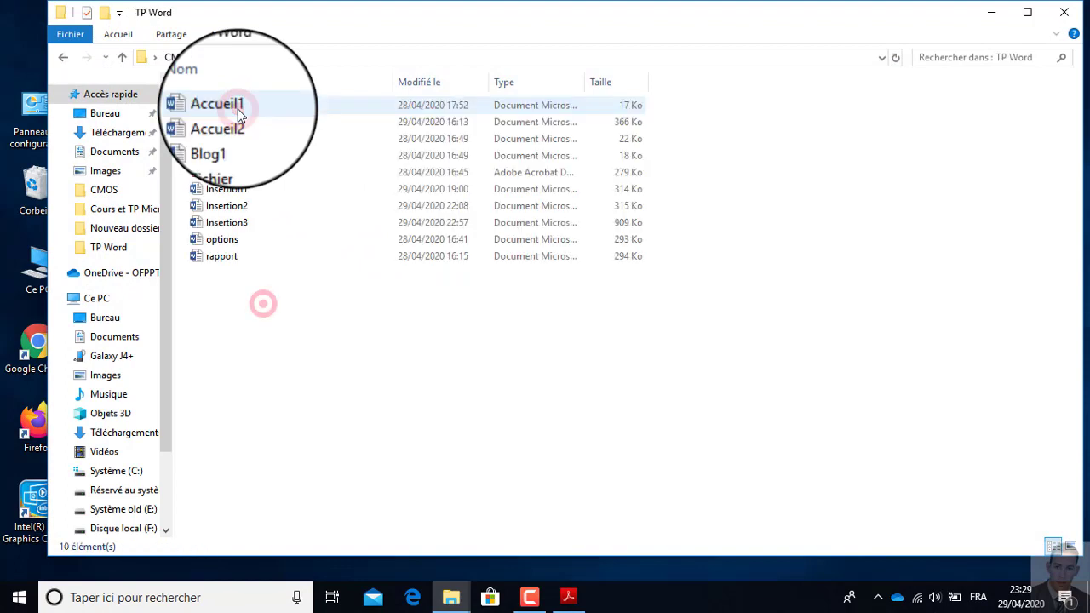
{"action": "right_click", "coordinate": [263, 303]}
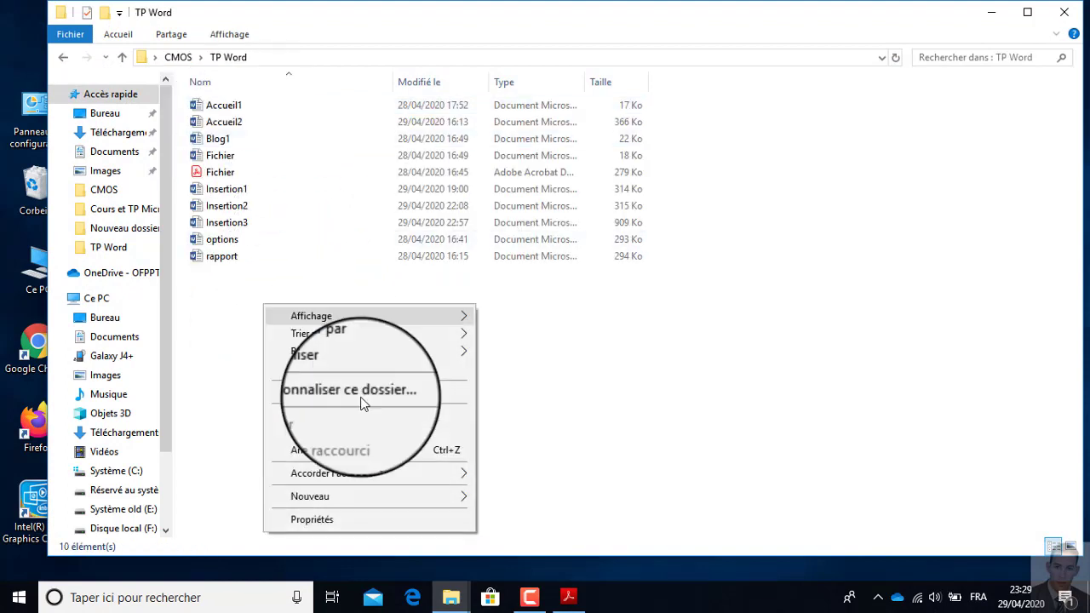
{"action": "left_click", "coordinate": [425, 496]}
{"action": "left_click", "coordinate": [555, 392]}
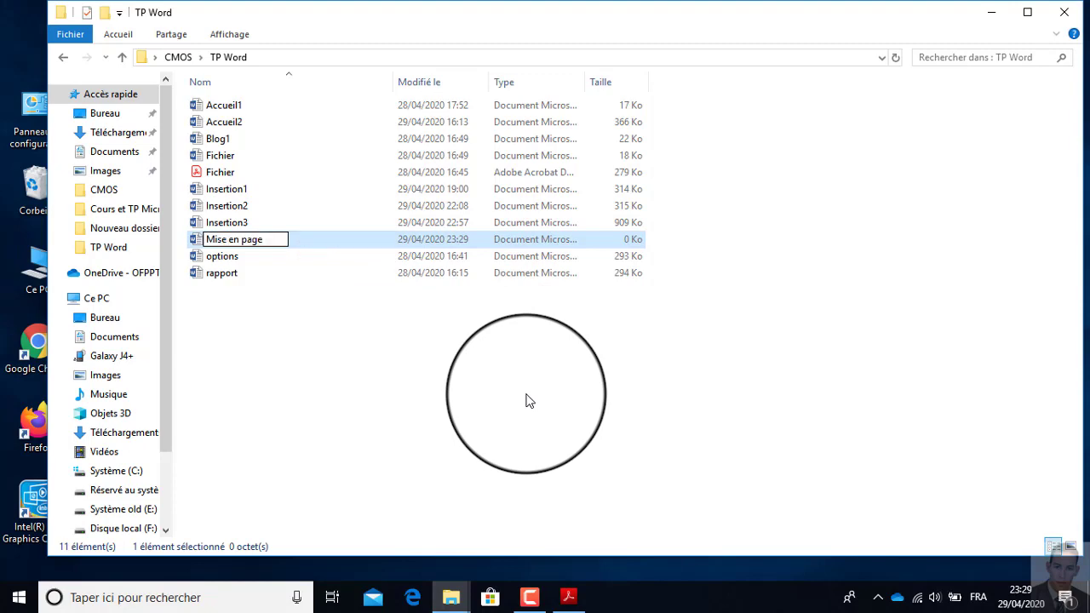
- Switch back to the PDF and read the second instruction, highlighting the source and destination document names
{"action": "left_click", "coordinate": [569, 597]}
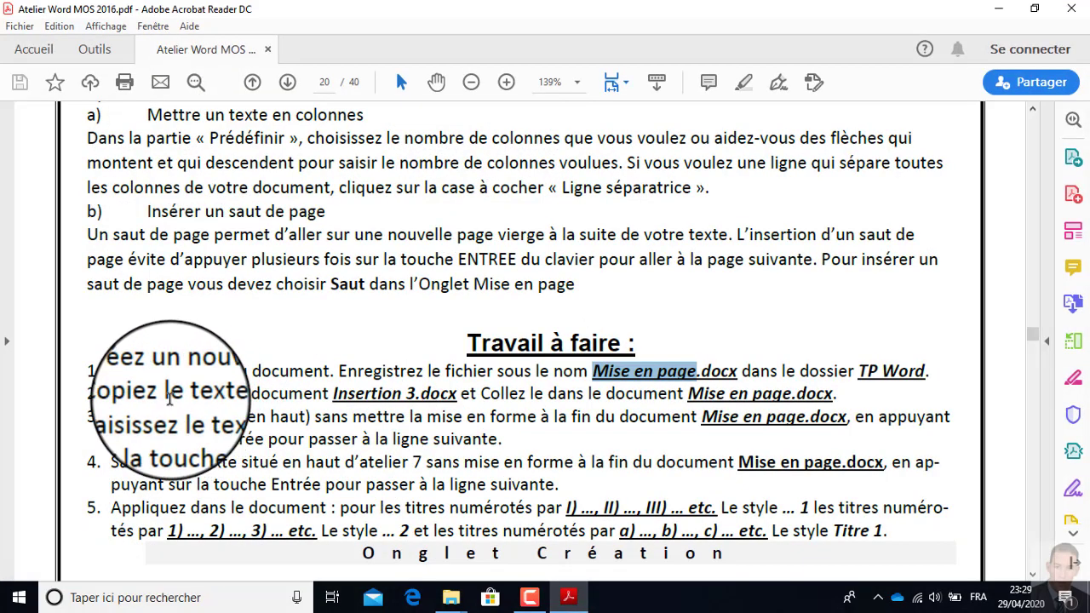
{"action": "left_click", "coordinate": [326, 393]}
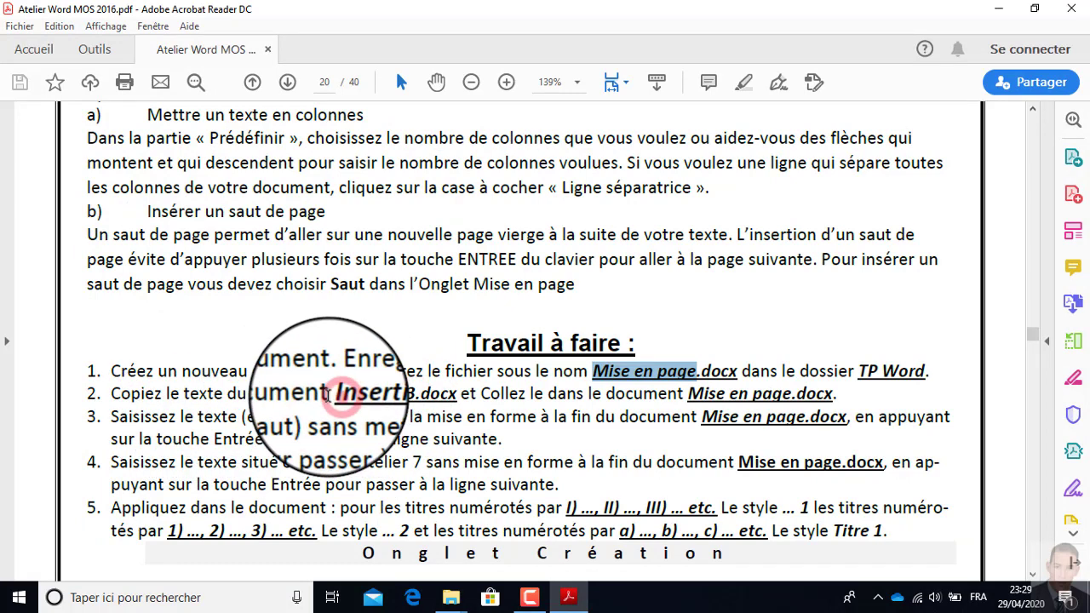
{"action": "left_click_drag", "start_coordinate": [337, 394], "coordinate": [456, 394]}
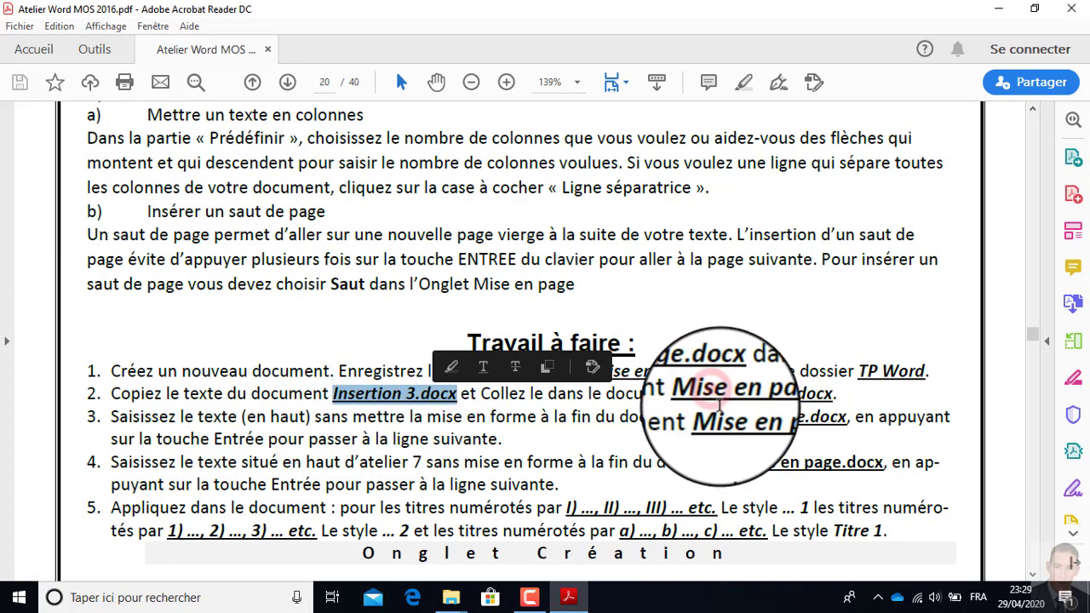
{"action": "left_click_drag", "start_coordinate": [706, 393], "coordinate": [729, 394]}
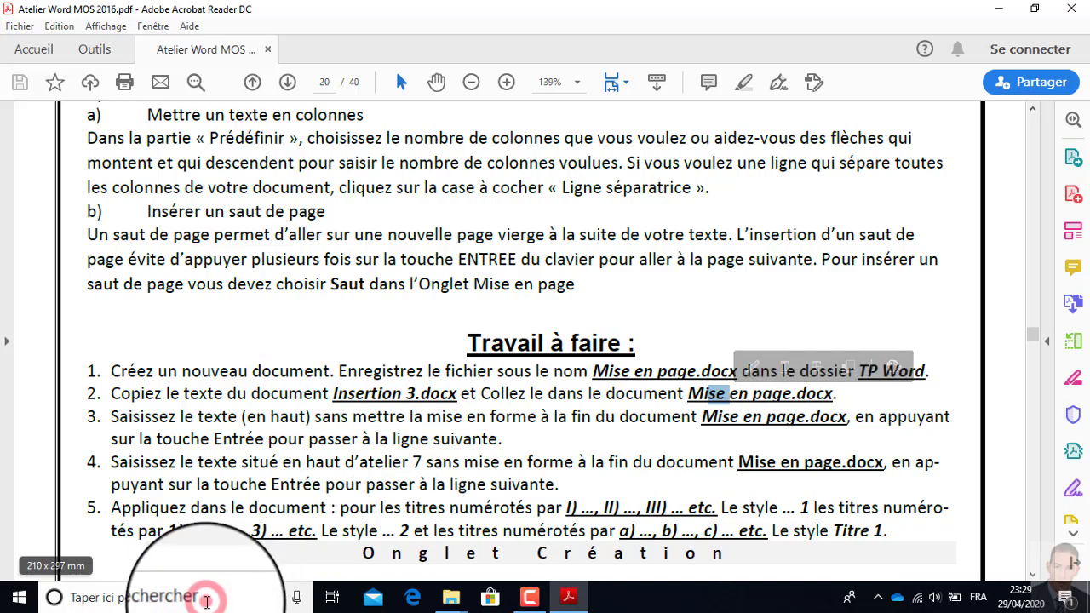
- Start Word 2016 and bring up the locations for opening existing documents
{"action": "left_click", "coordinate": [207, 600]}
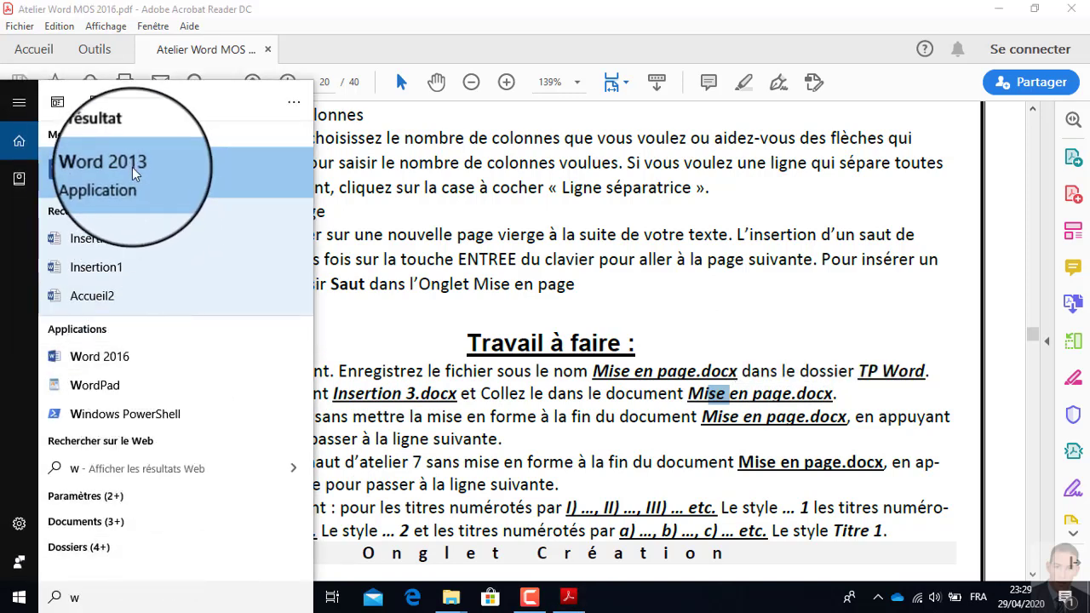
{"action": "left_click", "coordinate": [119, 362]}
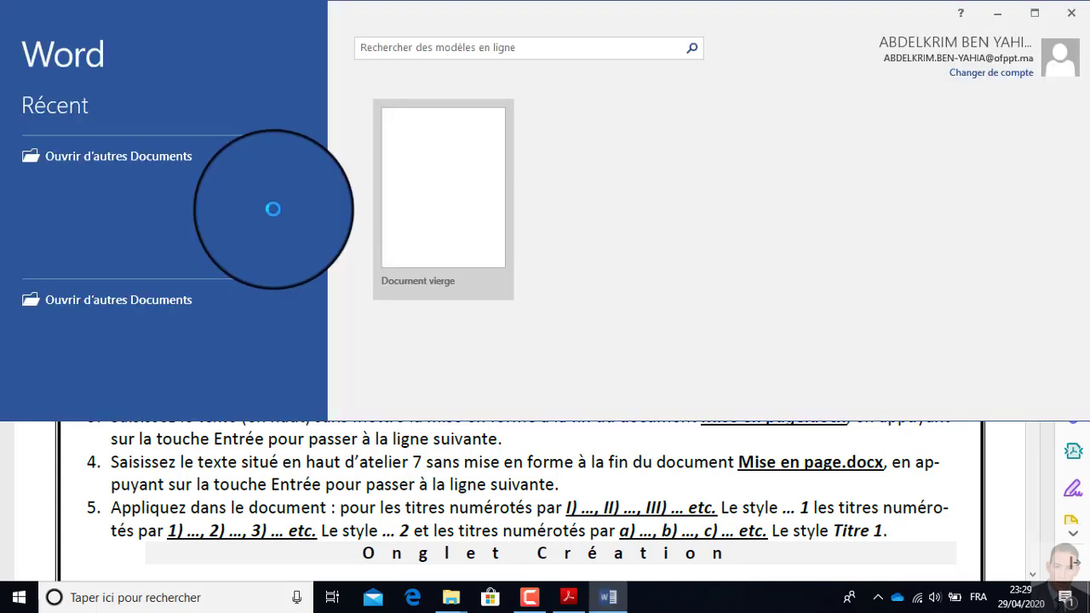
{"action": "scroll", "coordinate": [128, 282], "scroll_direction": "down", "scroll_amount": 3}
{"action": "left_click", "coordinate": [113, 368]}
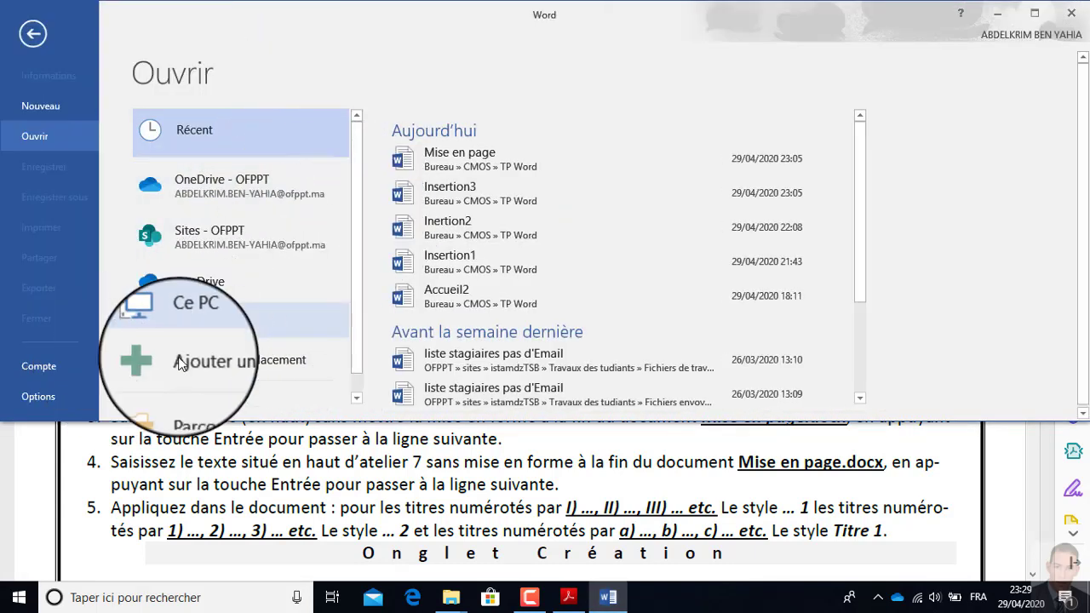
- Open Insertion3 and Mise en page together from the TP Word folder inside CMOS on the desktop
{"action": "left_click", "coordinate": [233, 375]}
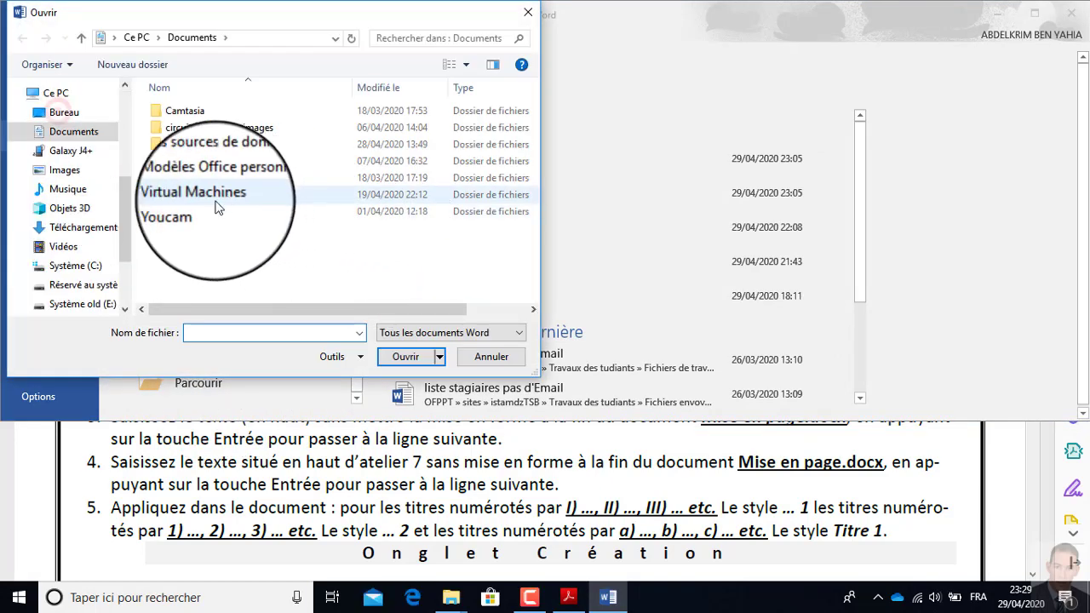
{"action": "left_click", "coordinate": [59, 112]}
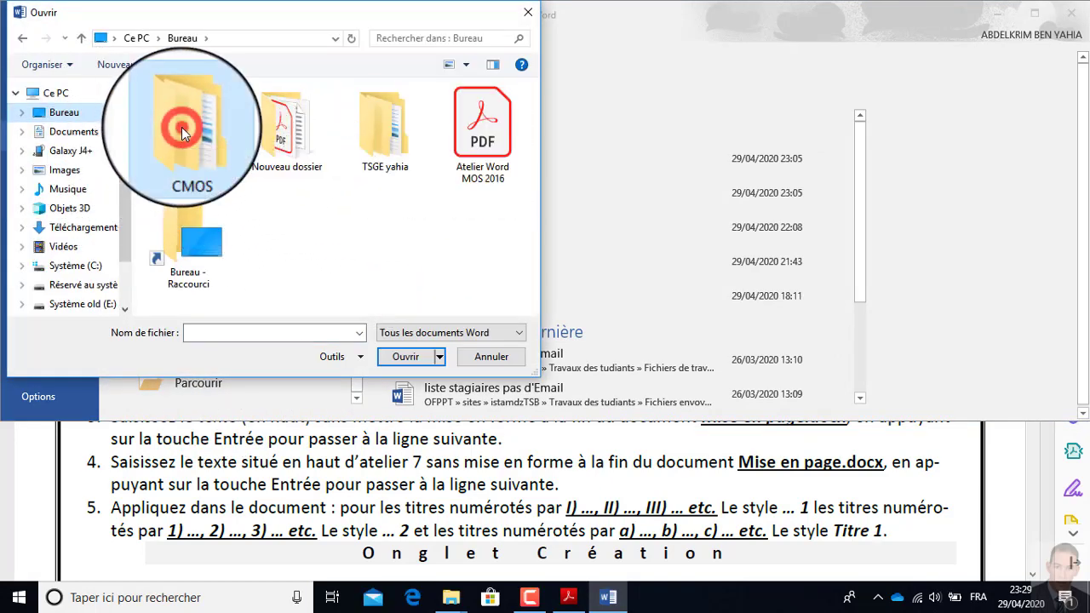
{"action": "double_click", "coordinate": [182, 129]}
{"action": "double_click", "coordinate": [191, 110]}
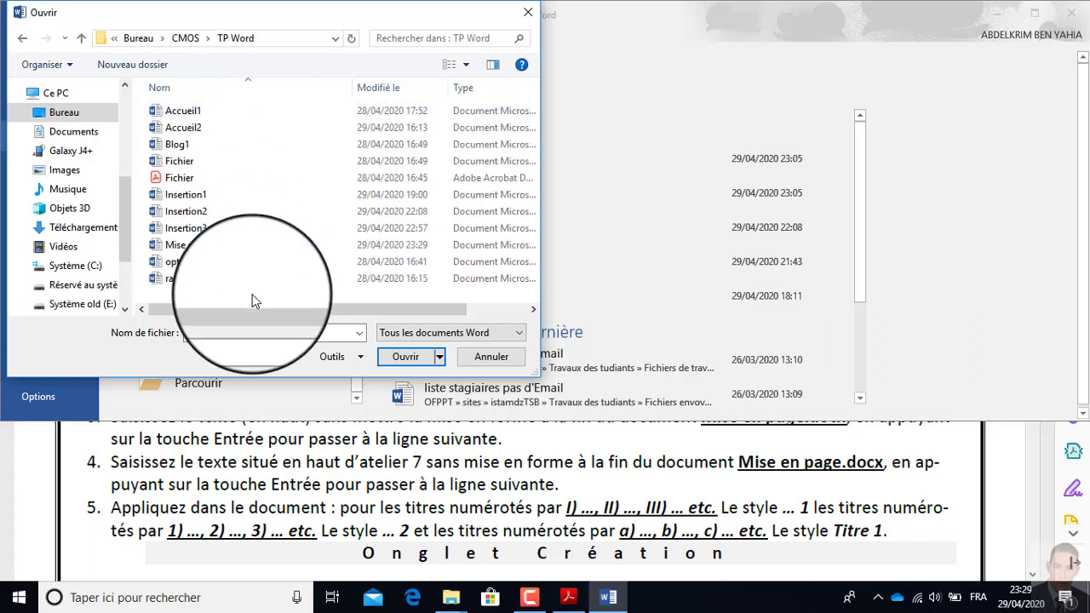
{"action": "left_click", "coordinate": [204, 228]}
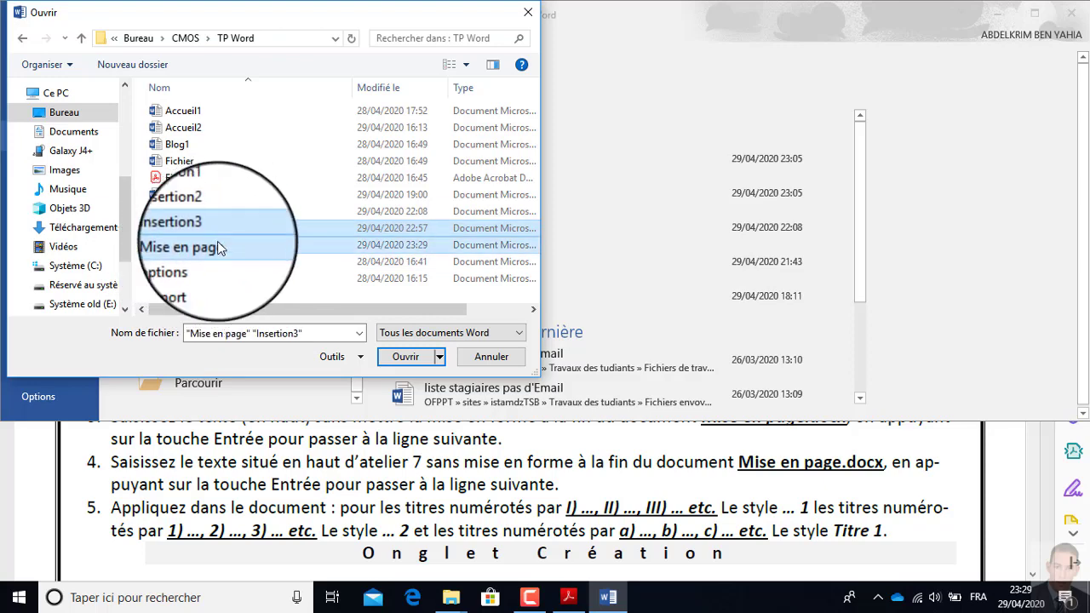
{"action": "left_click", "coordinate": [398, 356]}
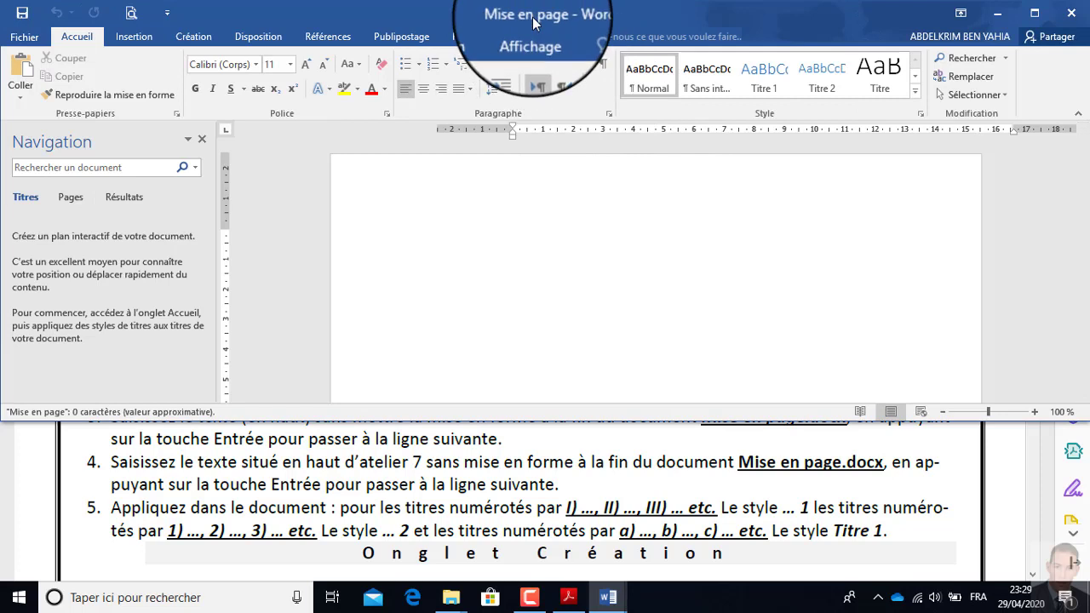
- Switch to the Insertion3 document and copy its entire content
{"action": "left_click", "coordinate": [528, 37]}
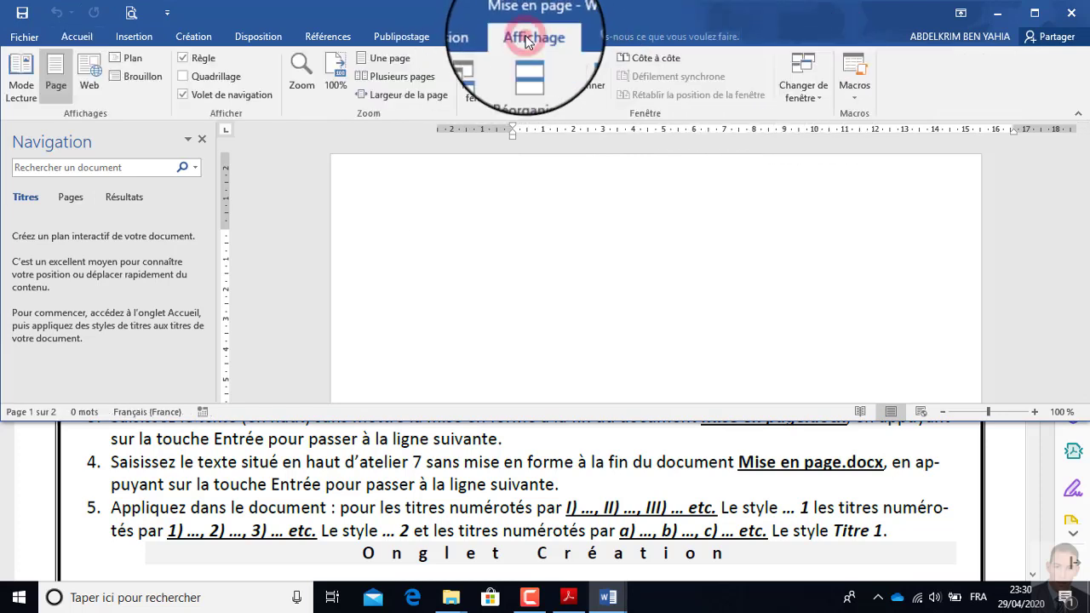
{"action": "left_click", "coordinate": [816, 101]}
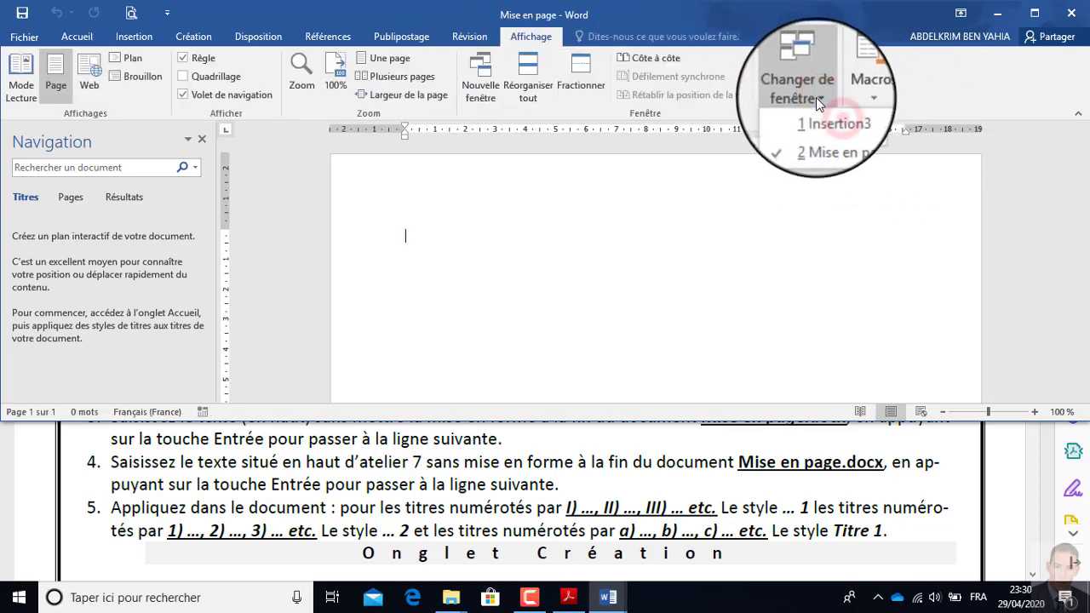
{"action": "left_click", "coordinate": [827, 116]}
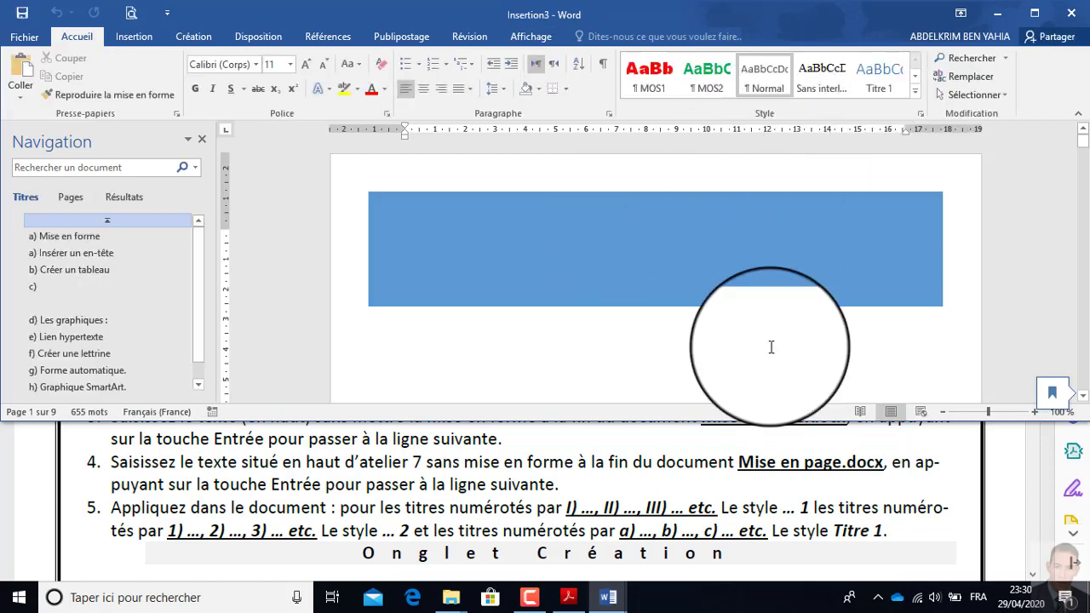
{"action": "left_click", "coordinate": [1006, 94]}
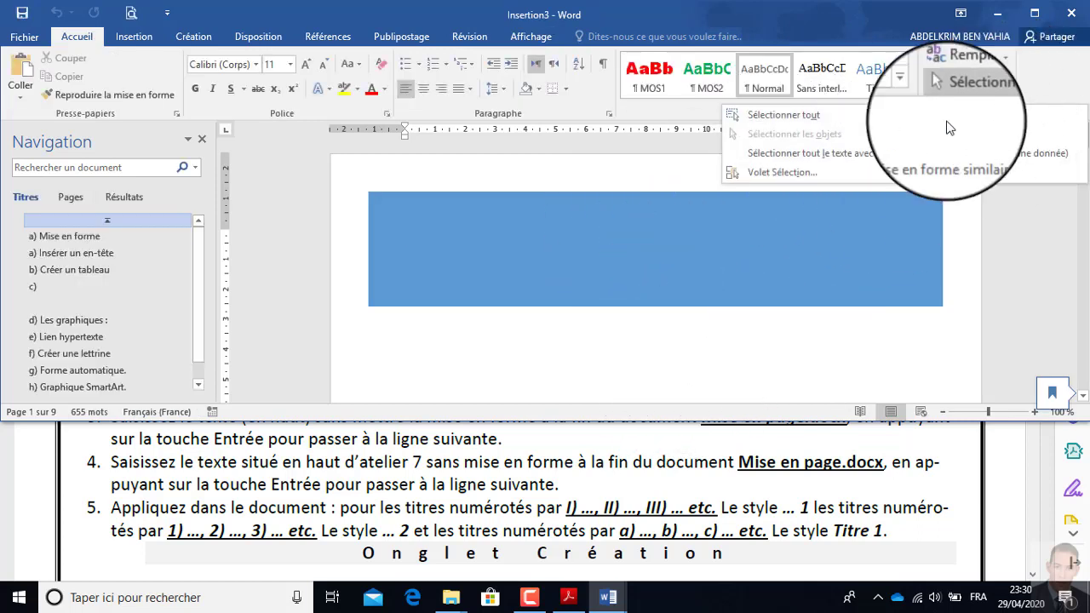
{"action": "left_click", "coordinate": [818, 118]}
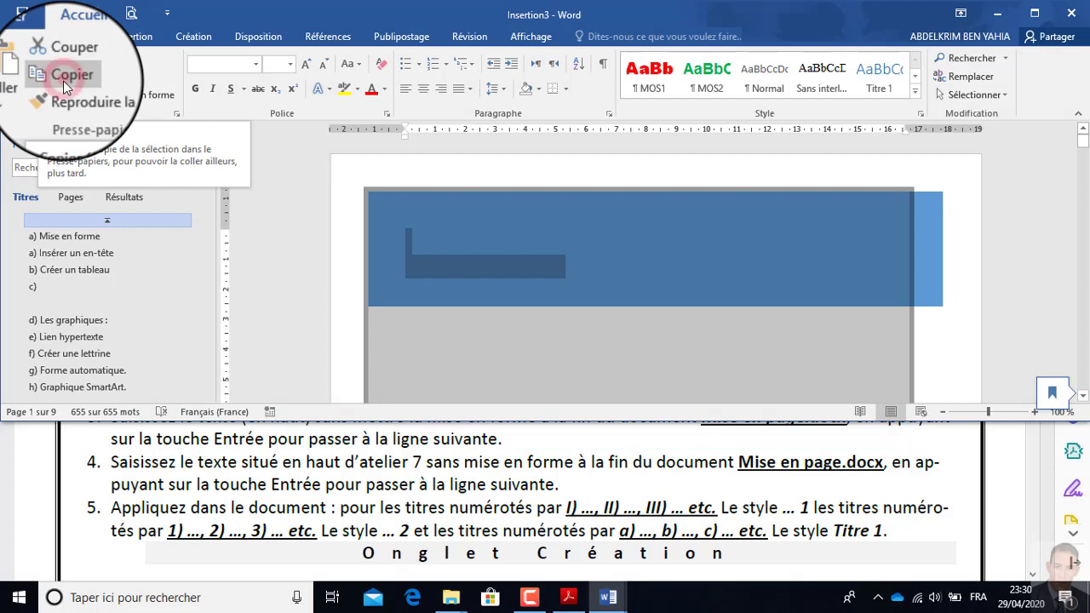
{"action": "left_click", "coordinate": [63, 78]}
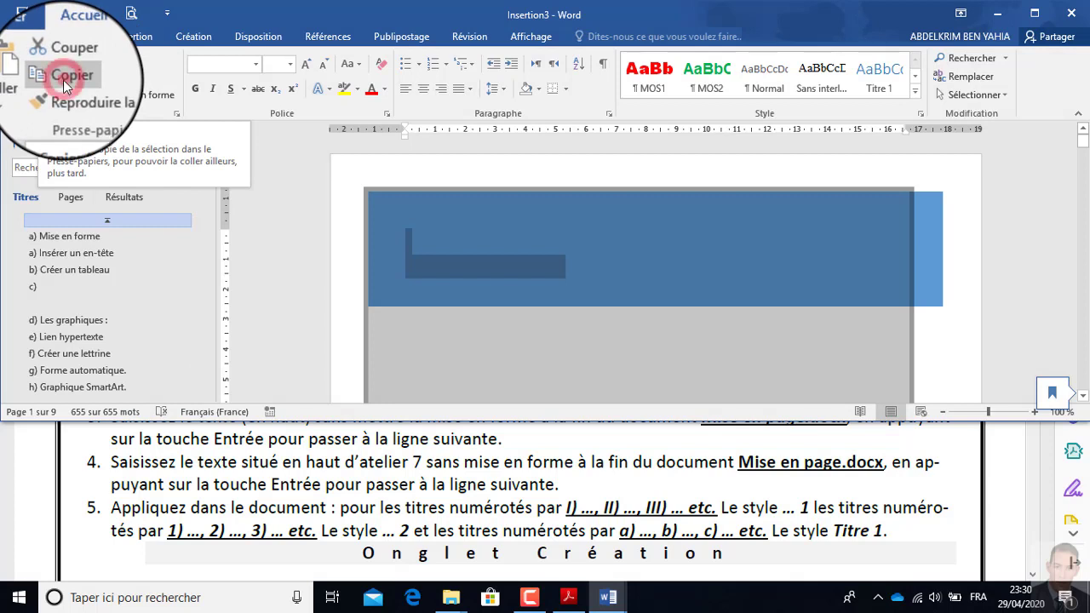
- Switch to the Mise en page document and paste the copied Insertion3 content into it
{"action": "left_click", "coordinate": [535, 39]}
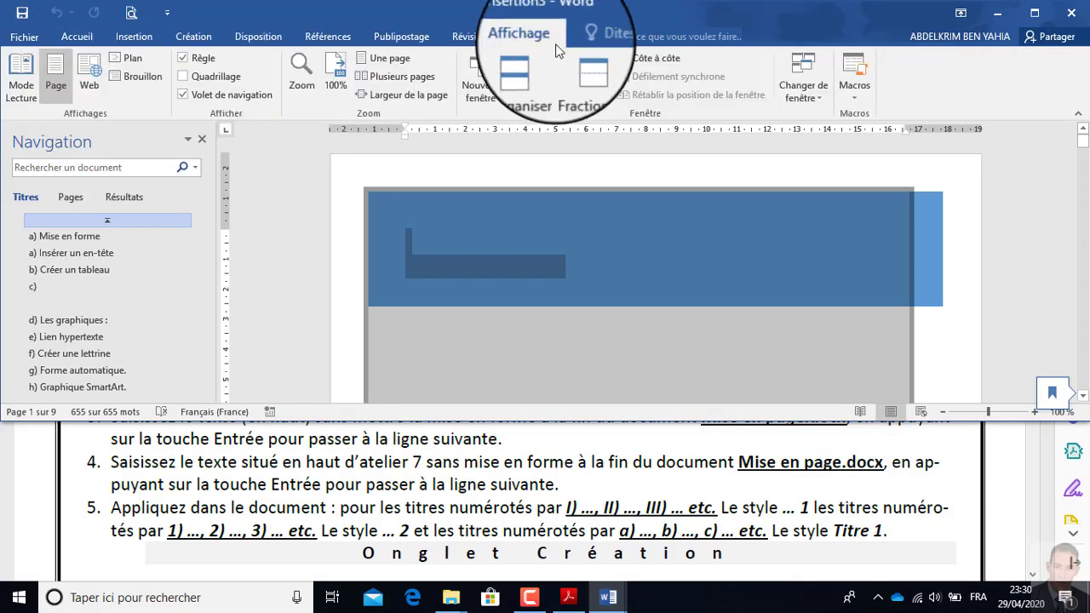
{"action": "left_click", "coordinate": [823, 98]}
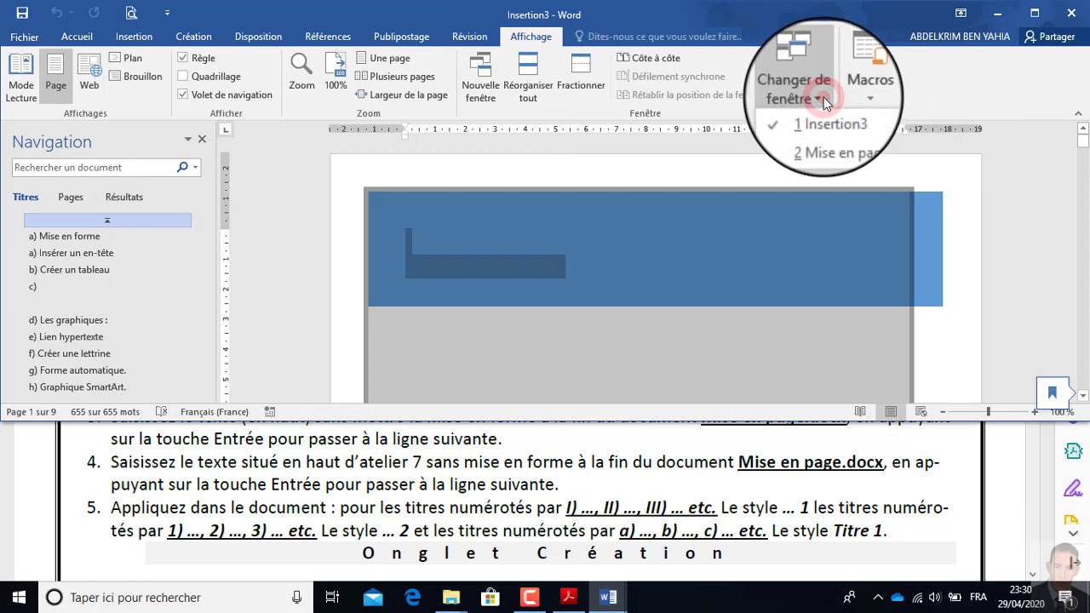
{"action": "left_click", "coordinate": [833, 141]}
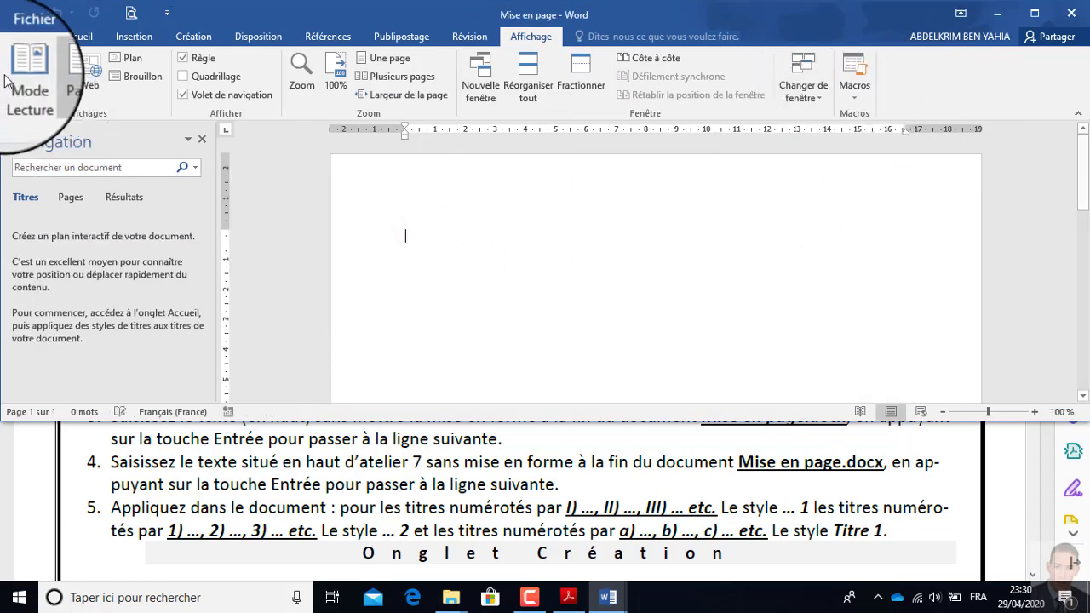
{"action": "left_click", "coordinate": [61, 39]}
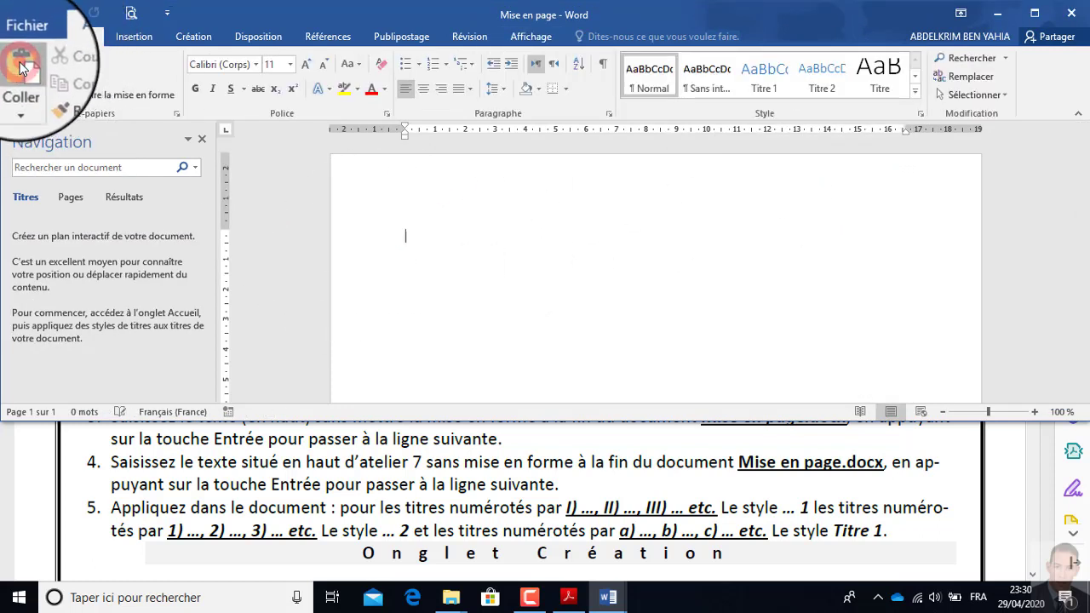
{"action": "left_click", "coordinate": [22, 68]}
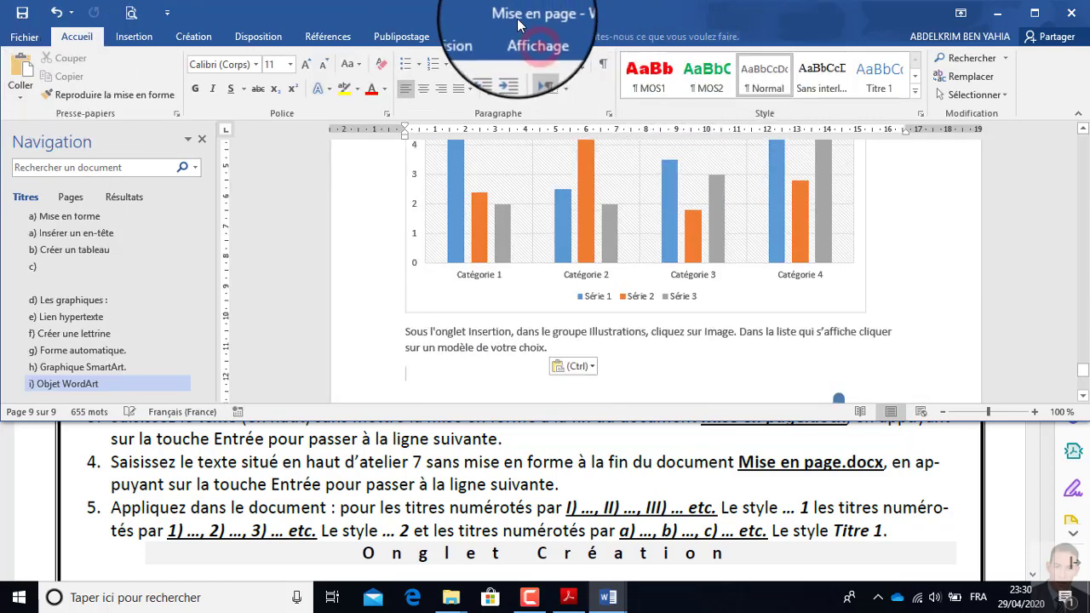
- Bring Insertion3 back to the front and close that document
{"action": "left_click", "coordinate": [534, 43]}
{"action": "left_click", "coordinate": [809, 81]}
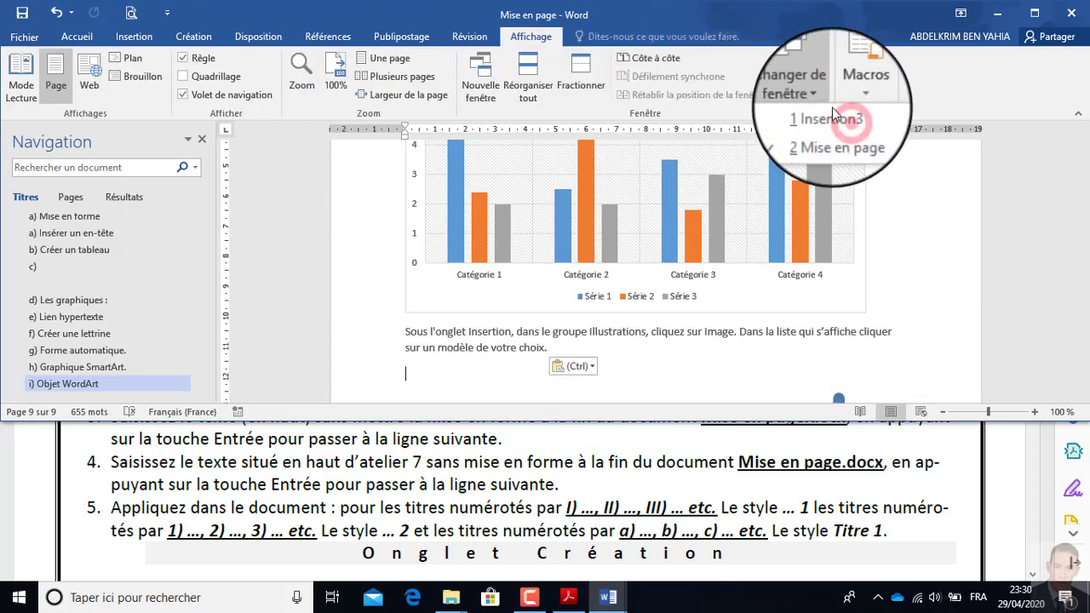
{"action": "left_click", "coordinate": [843, 114]}
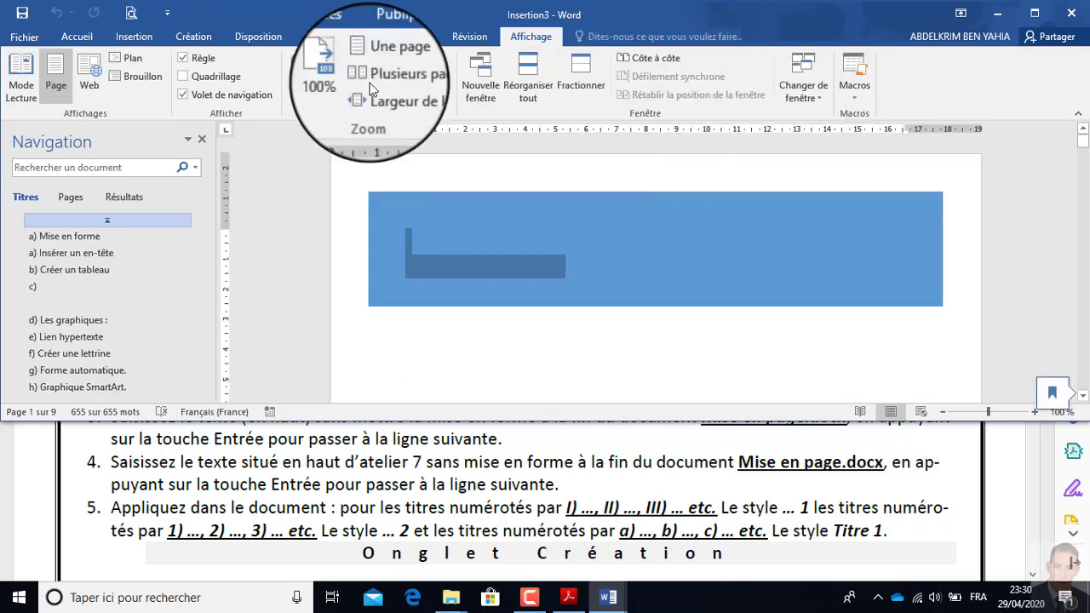
{"action": "left_click", "coordinate": [32, 38]}
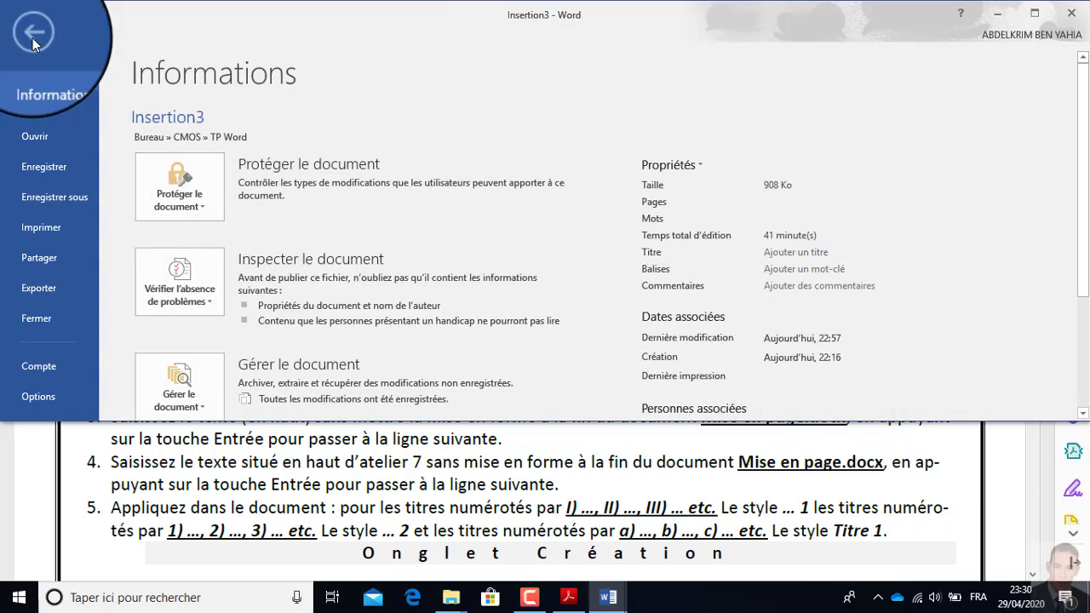
{"action": "left_click", "coordinate": [49, 321]}
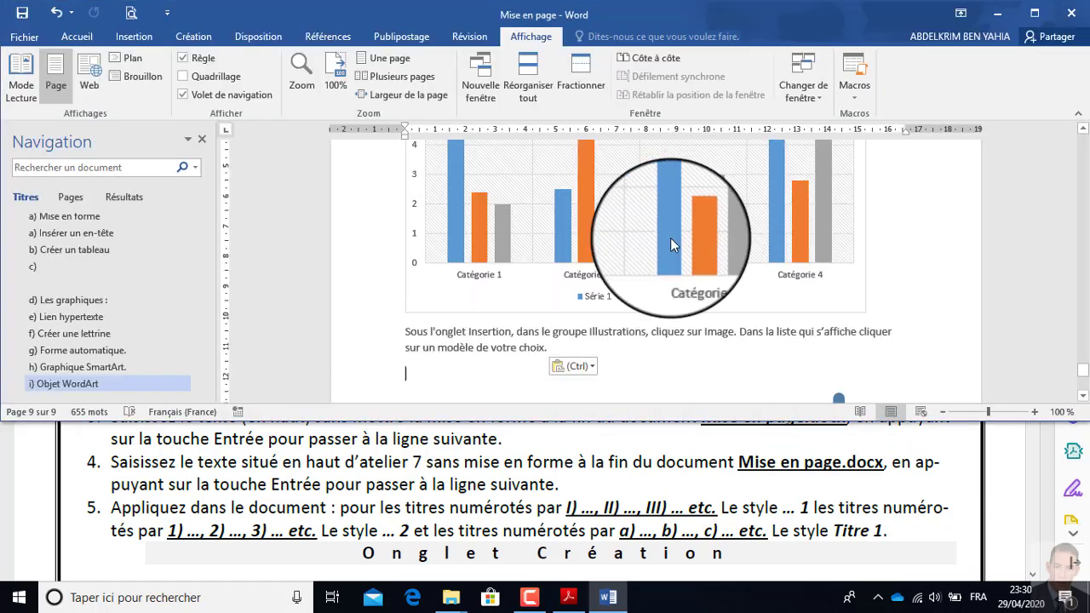
- Place the insertion point on the empty line below the "Le cours débute à 9h00 !" banner in Mise en page
{"action": "scroll", "coordinate": [536, 247], "scroll_direction": "up", "scroll_amount": 2}
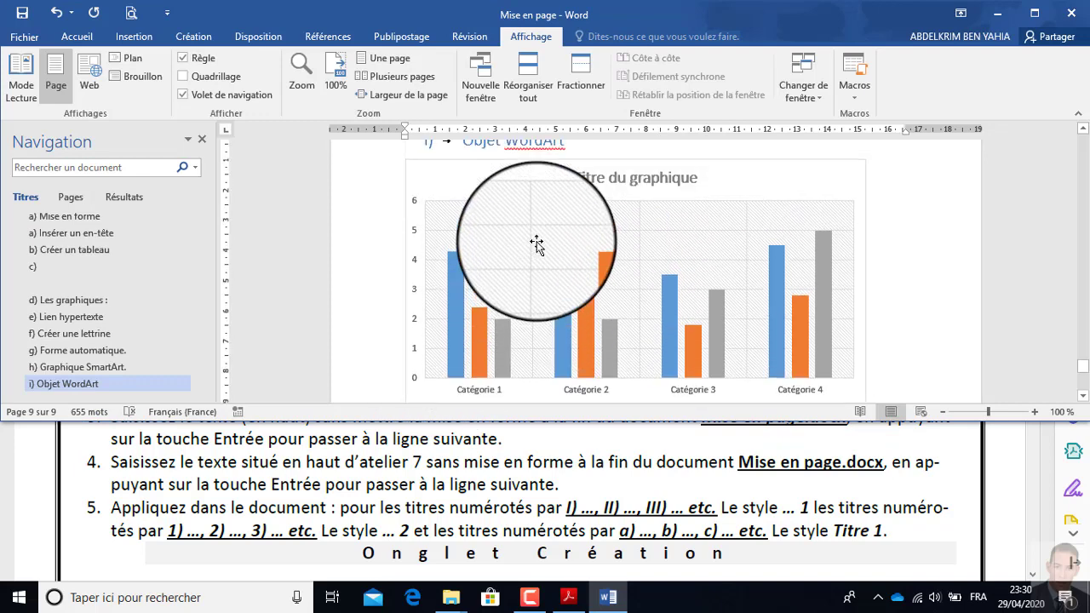
{"action": "scroll", "coordinate": [536, 243], "scroll_direction": "down", "scroll_amount": 10}
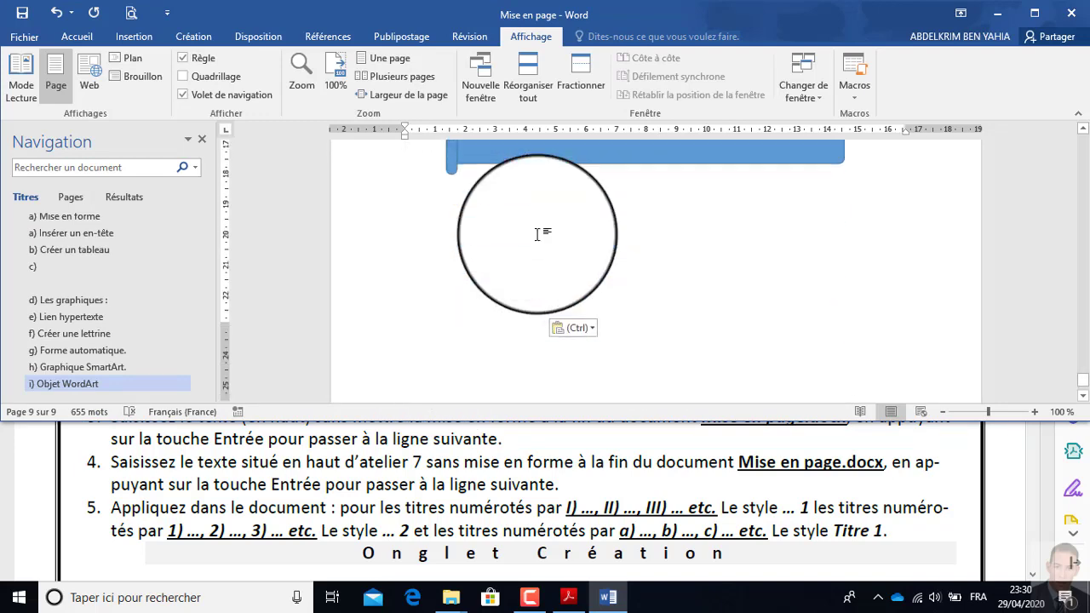
{"action": "scroll", "coordinate": [438, 239], "scroll_direction": "up", "scroll_amount": 3}
{"action": "left_click", "coordinate": [432, 308]}
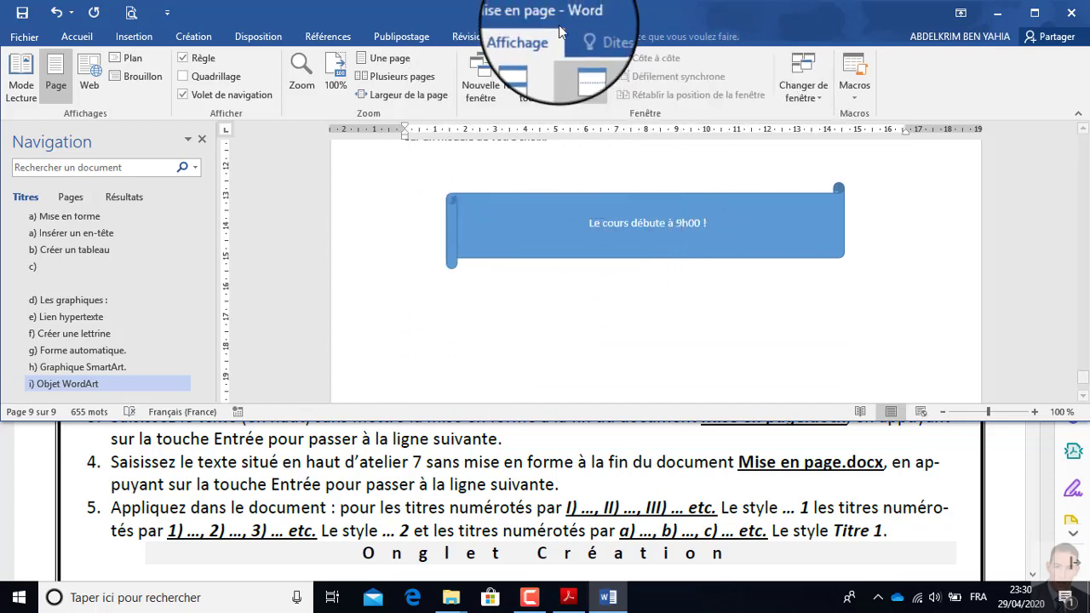
- Check the third PDF instruction and add the unformatted "3) L'onglet Mise en page." section at the end of Mise en page, followed by a new line
{"action": "left_click", "coordinate": [182, 448]}
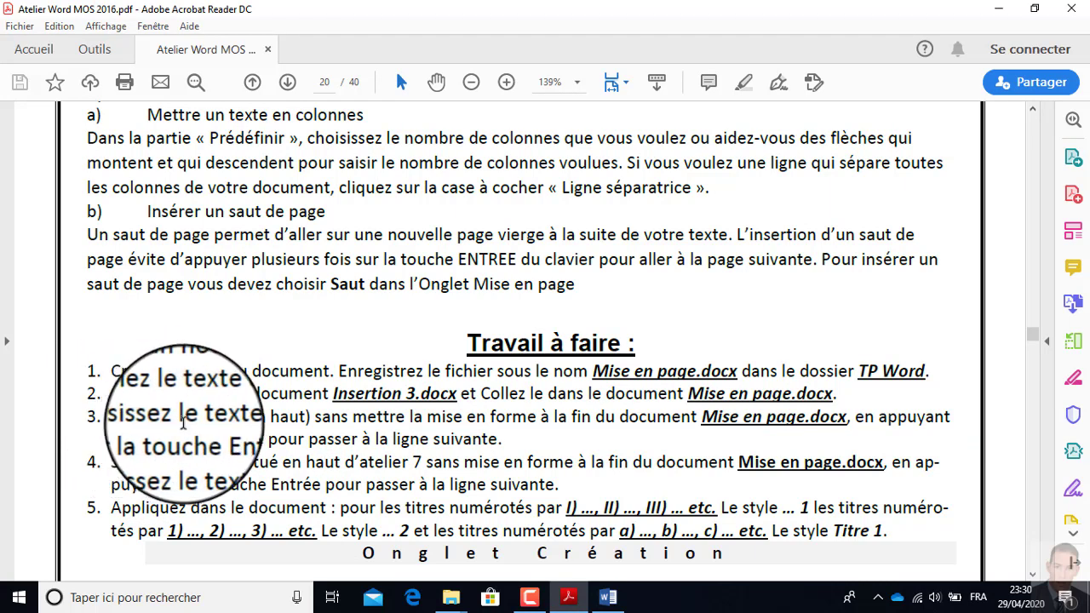
{"action": "scroll", "coordinate": [153, 188], "scroll_direction": "up", "scroll_amount": 1}
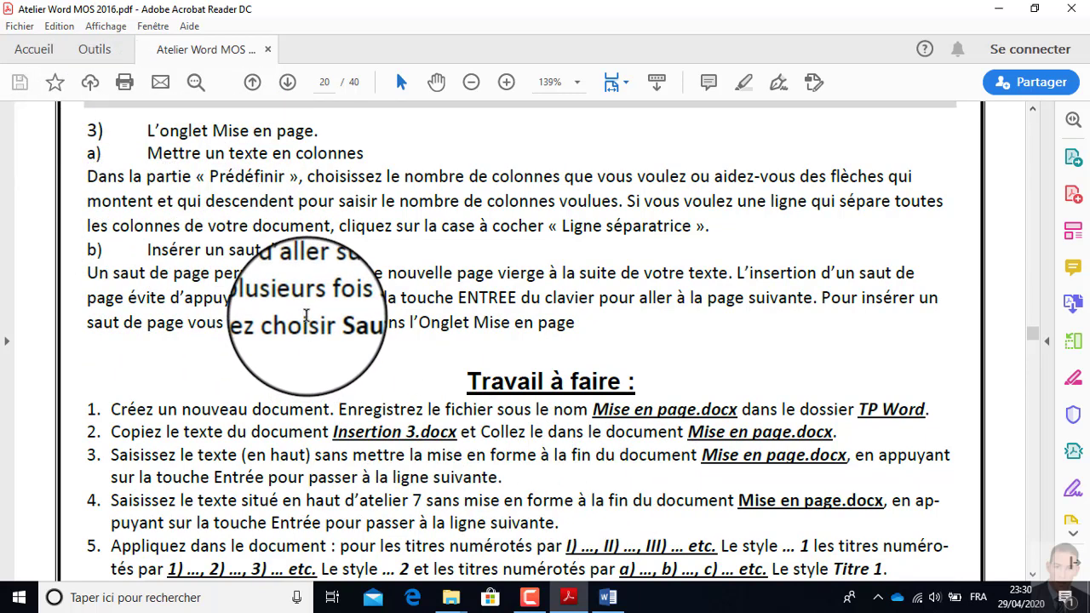
{"action": "key", "text": "alt+Tab"}
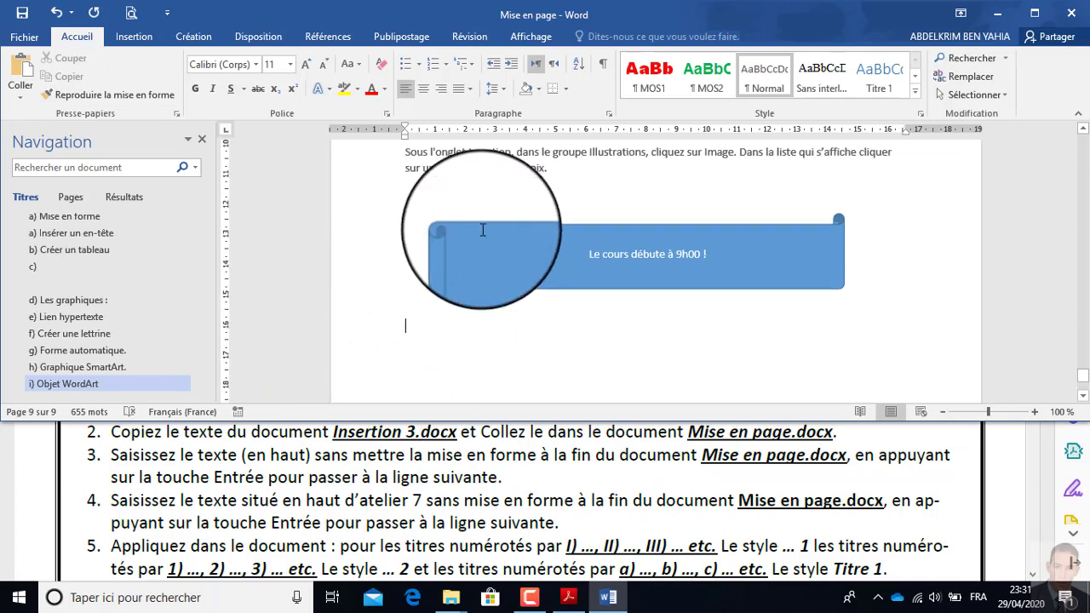
{"action": "scroll", "coordinate": [482, 230], "scroll_direction": "down", "scroll_amount": 2}
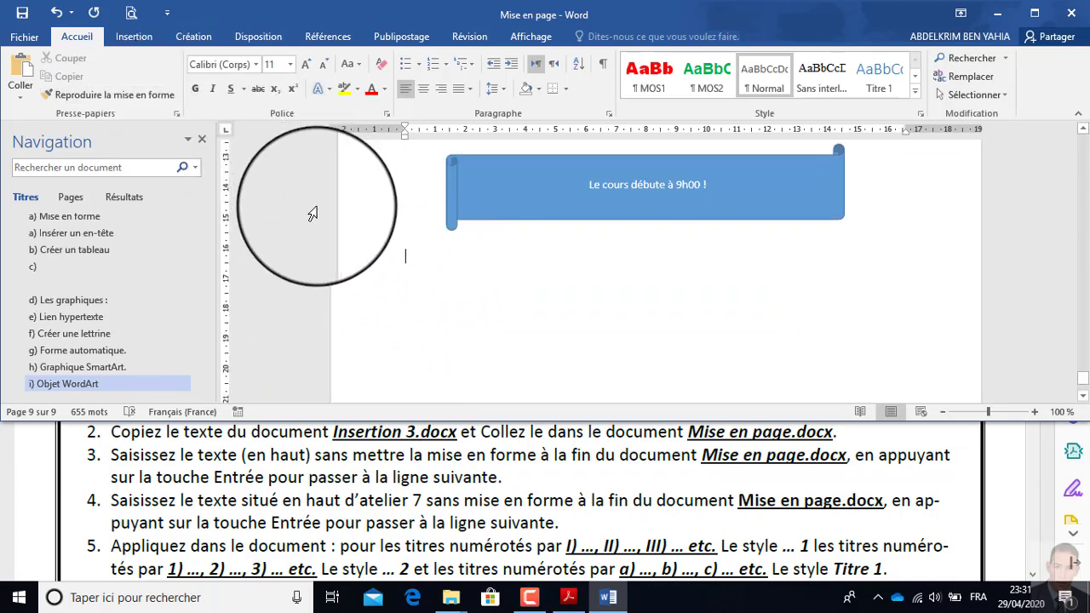
{"action": "key", "text": "ctrl+v"}
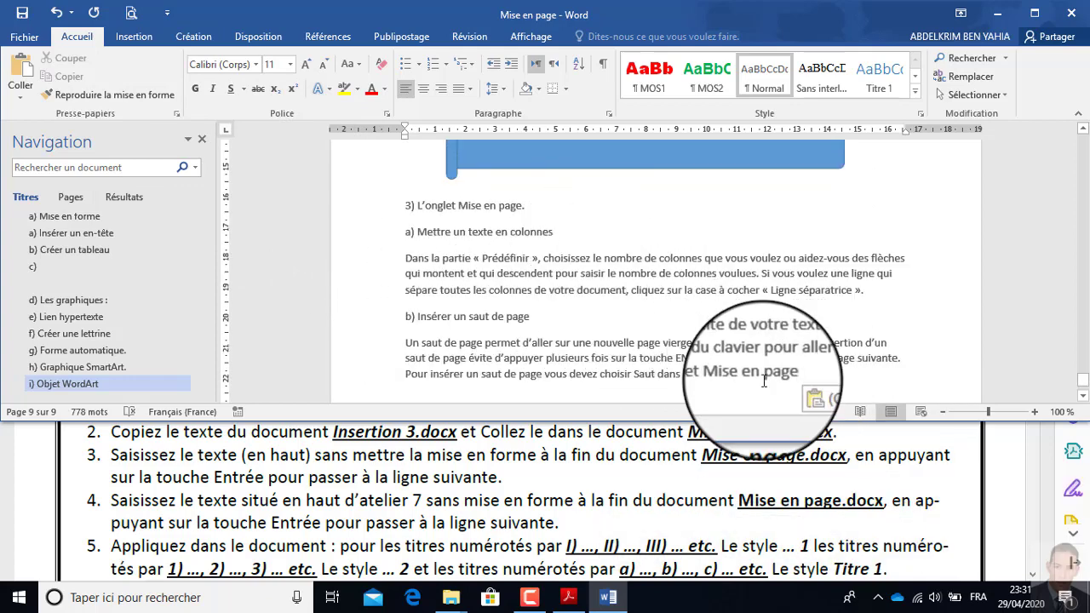
{"action": "key", "text": "Return"}
{"action": "scroll", "coordinate": [518, 285], "scroll_direction": "up", "scroll_amount": 4}
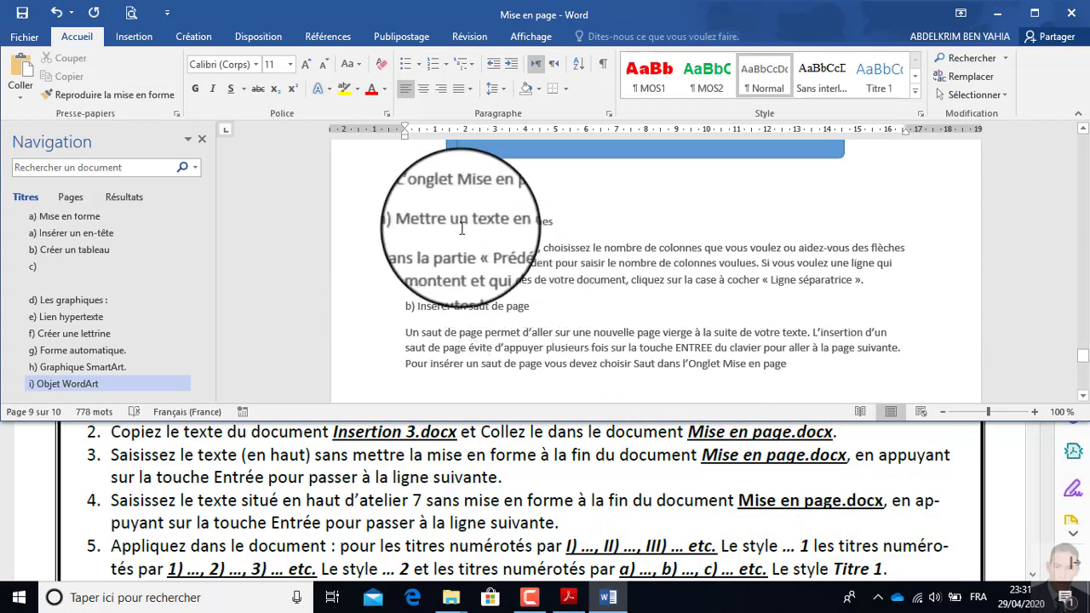
- Read the remaining typing and heading-style instructions in the PDF, then return to Mise en page in Word
{"action": "left_click", "coordinate": [311, 480]}
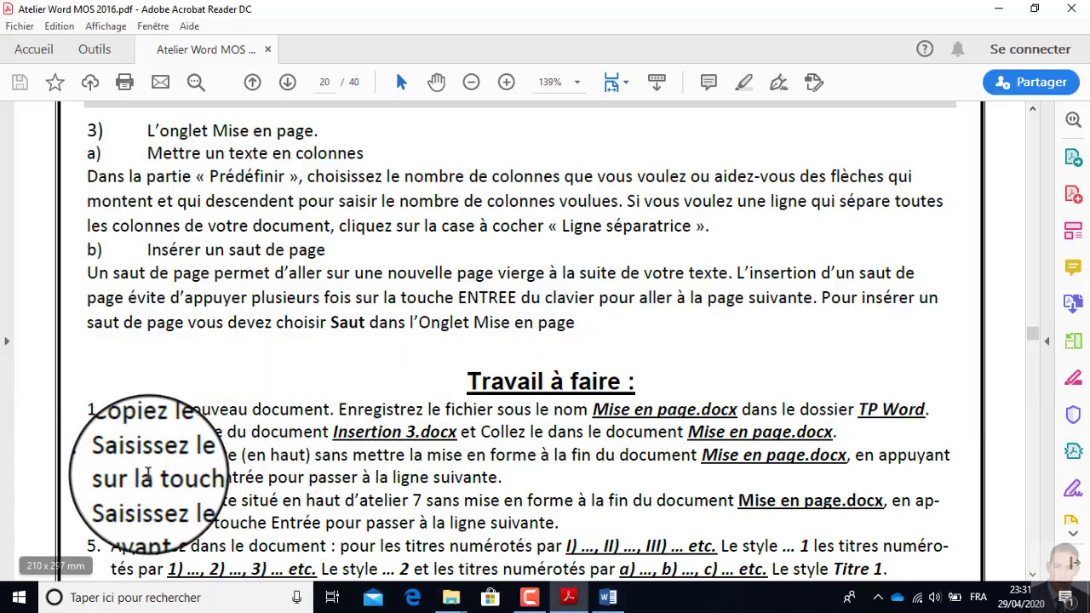
{"action": "scroll", "coordinate": [337, 451], "scroll_direction": "down", "scroll_amount": 1}
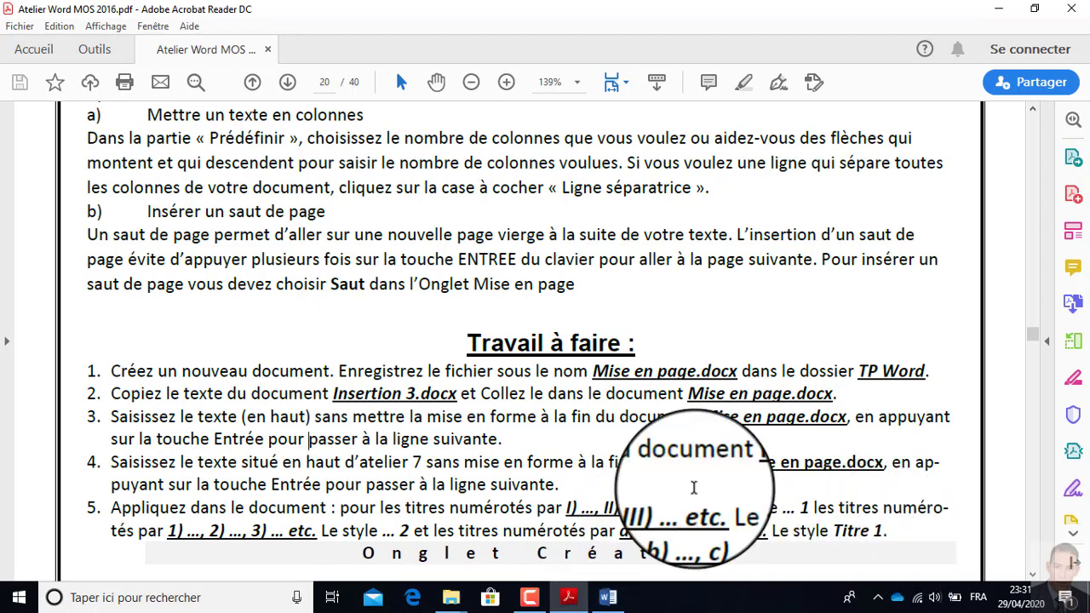
{"action": "left_click", "coordinate": [607, 597]}
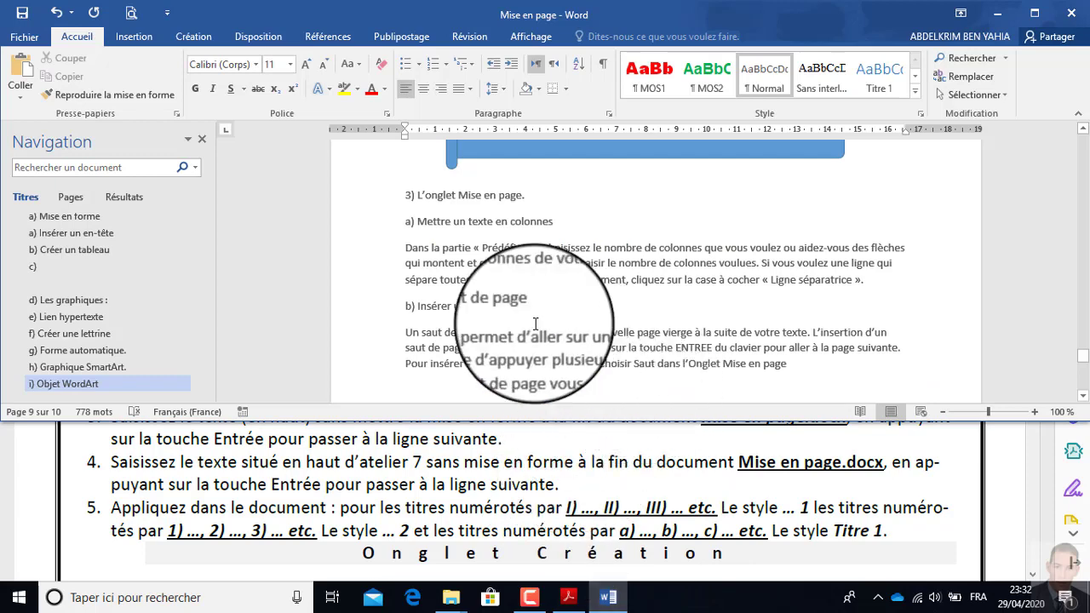
- Apply the MOS2 style to the "3) L'onglet Mise en page." heading below the banner
{"action": "scroll", "coordinate": [478, 246], "scroll_direction": "up", "scroll_amount": 3}
{"action": "scroll", "coordinate": [478, 246], "scroll_direction": "up", "scroll_amount": 10}
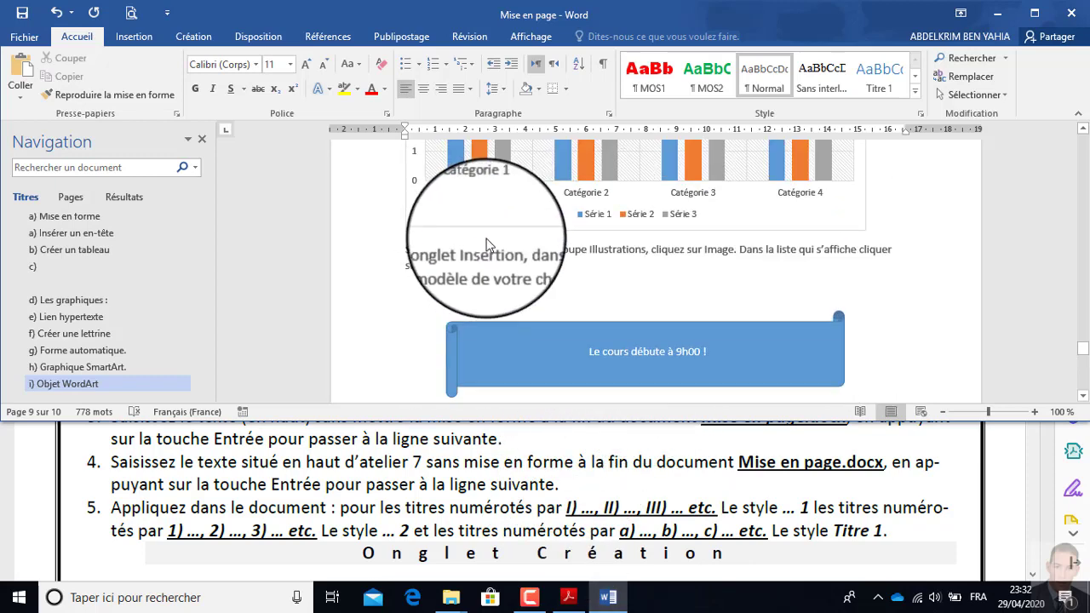
{"action": "scroll", "coordinate": [485, 241], "scroll_direction": "down", "scroll_amount": 10}
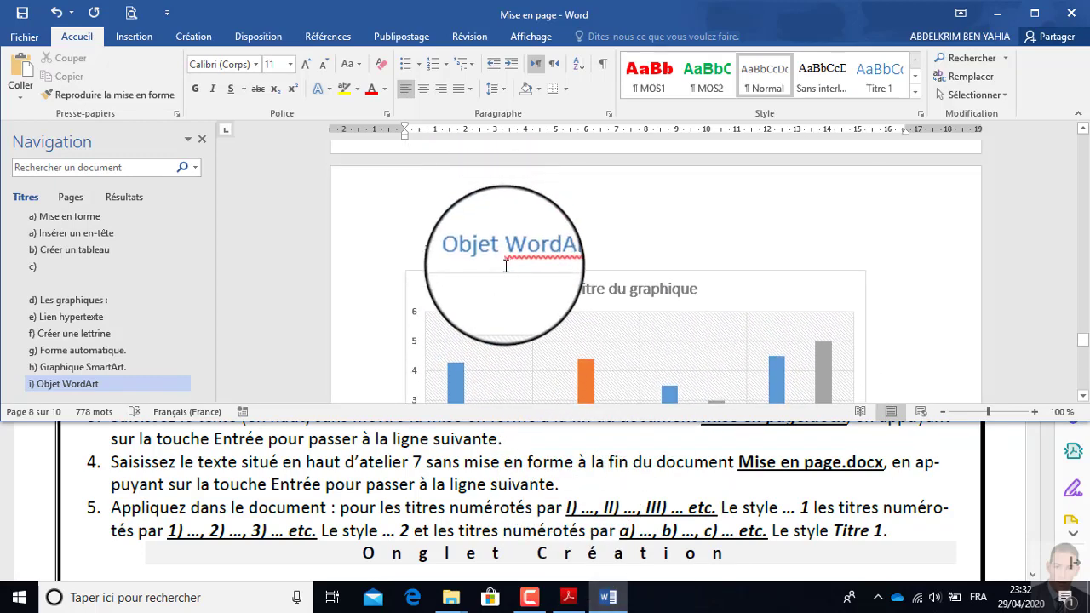
{"action": "scroll", "coordinate": [509, 274], "scroll_direction": "down", "scroll_amount": 1}
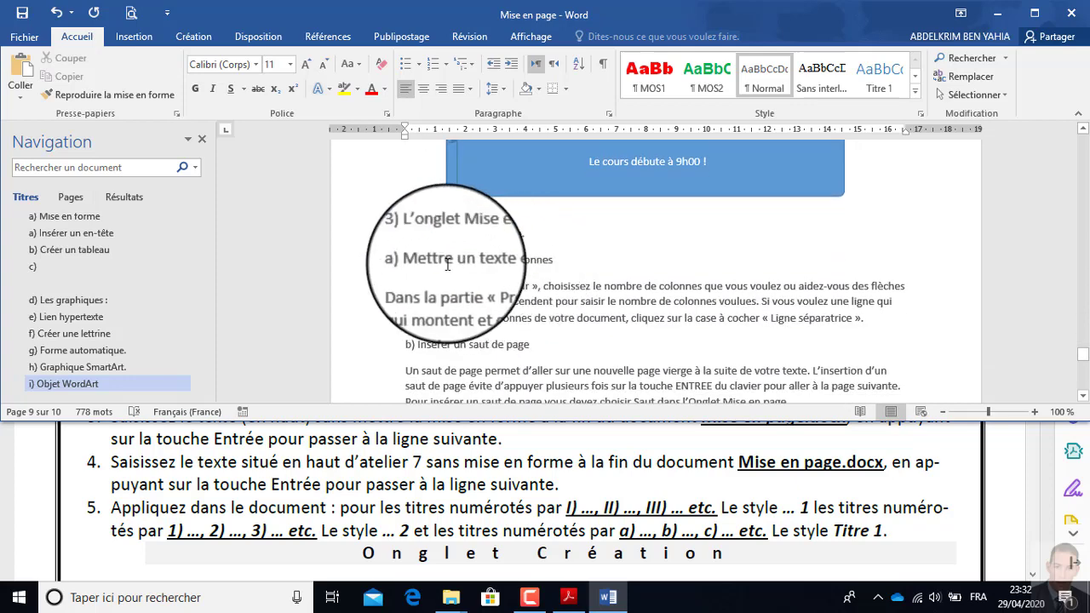
{"action": "left_click", "coordinate": [378, 242]}
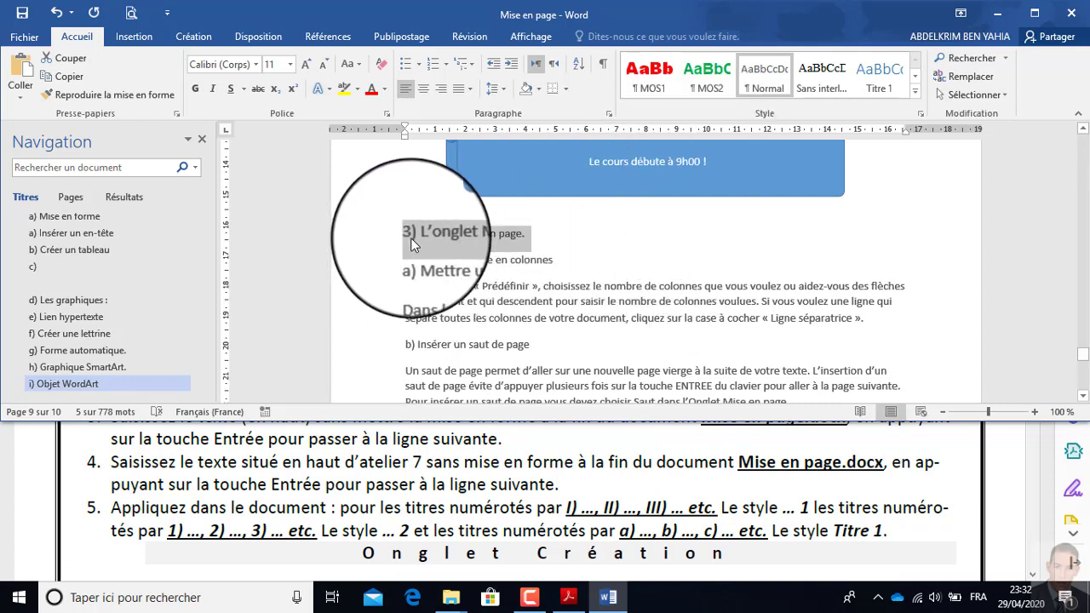
{"action": "left_click", "coordinate": [712, 75]}
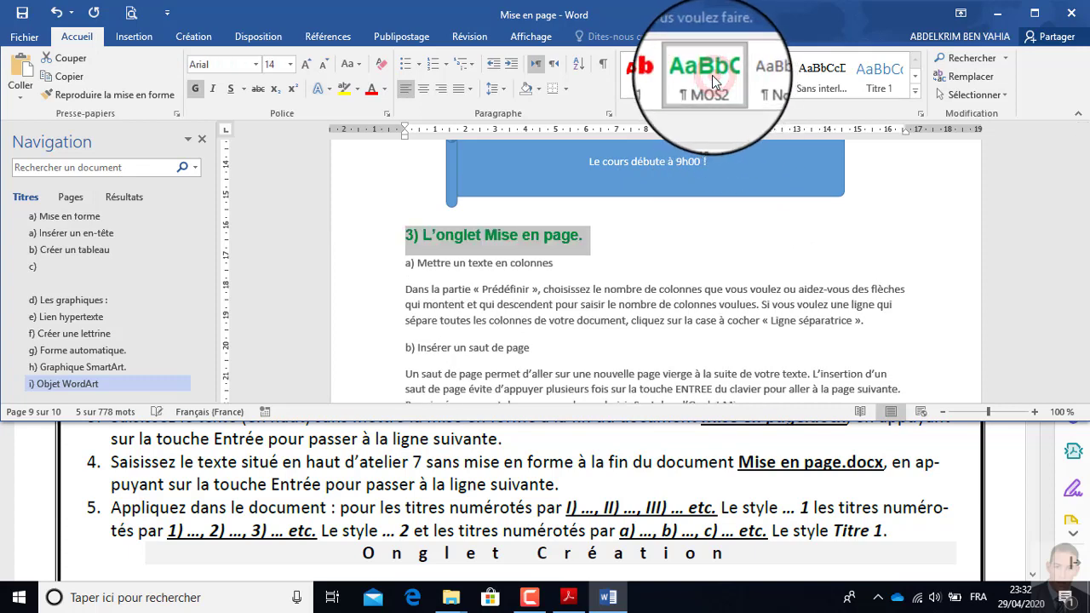
- Apply the Titre 1 style to the "a) Mettre un texte en colonnes" and "b) Insérer un saut de page" headings
{"action": "left_click", "coordinate": [378, 261]}
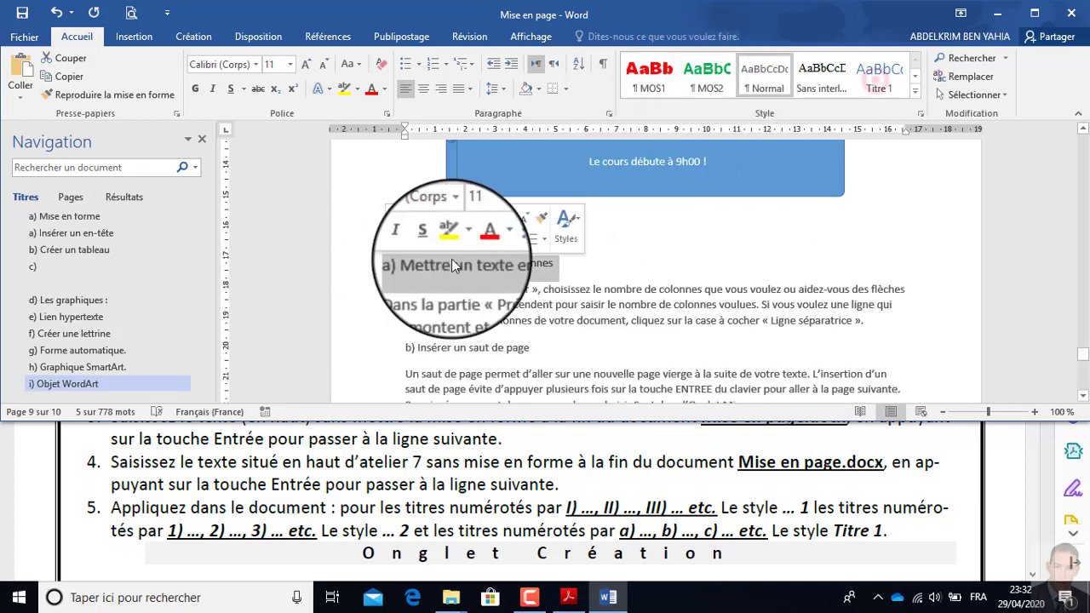
{"action": "left_click", "coordinate": [878, 76]}
{"action": "scroll", "coordinate": [413, 298], "scroll_direction": "down", "scroll_amount": 2}
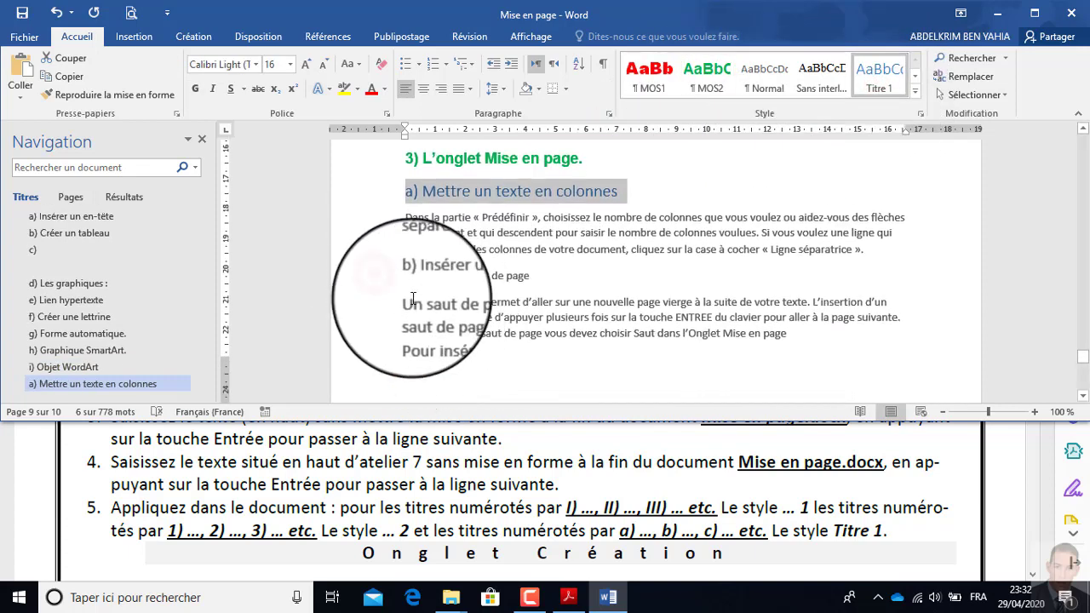
{"action": "left_click", "coordinate": [385, 283]}
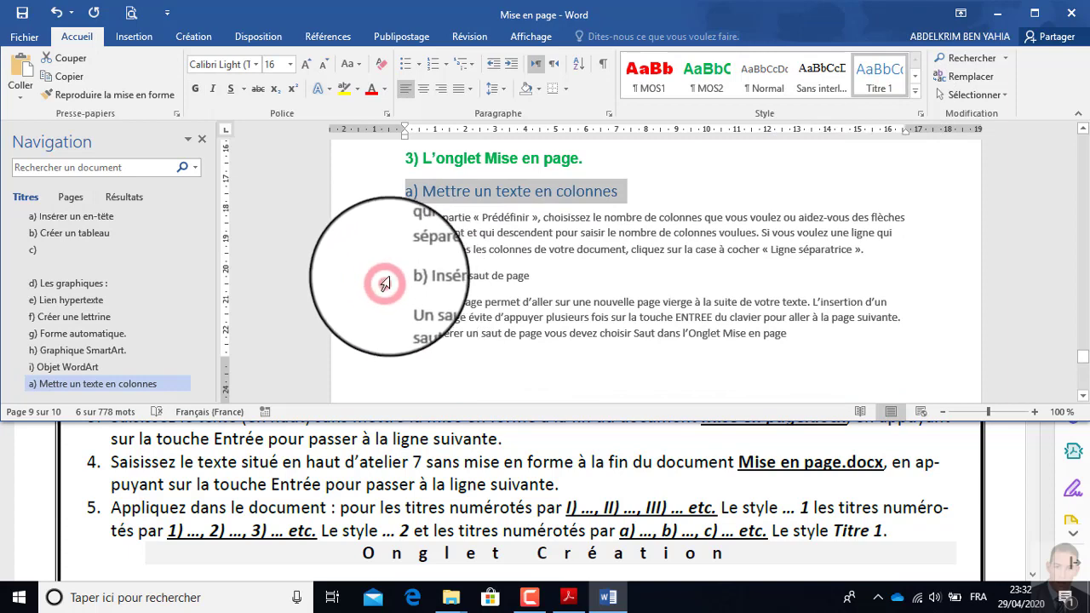
{"action": "left_click", "coordinate": [877, 81]}
{"action": "scroll", "coordinate": [381, 324], "scroll_direction": "down", "scroll_amount": 1}
{"action": "scroll", "coordinate": [382, 324], "scroll_direction": "down", "scroll_amount": 3}
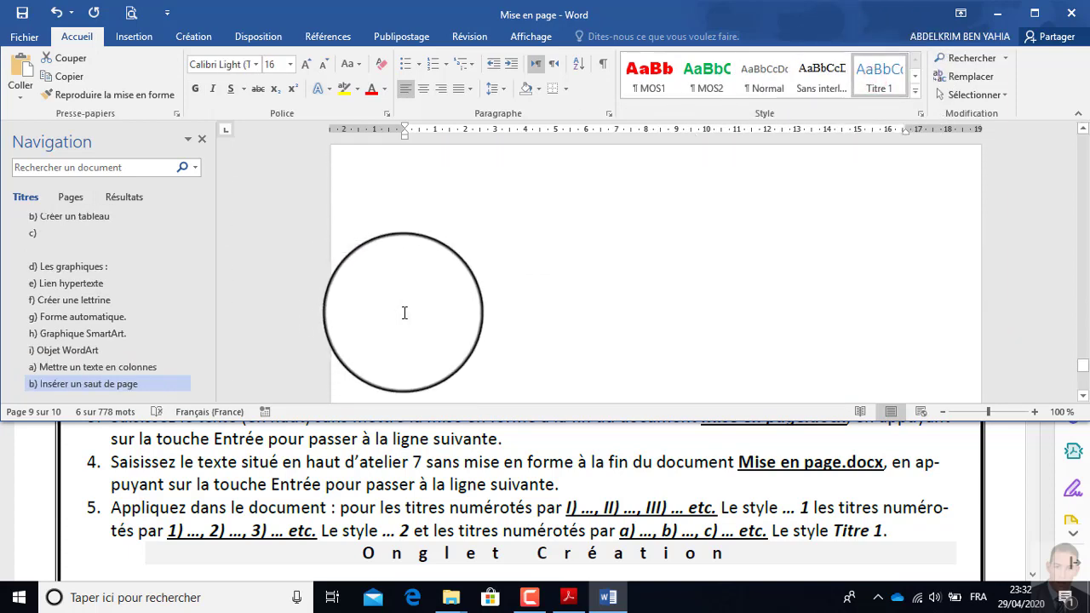
{"action": "scroll", "coordinate": [403, 312], "scroll_direction": "up", "scroll_amount": 5}
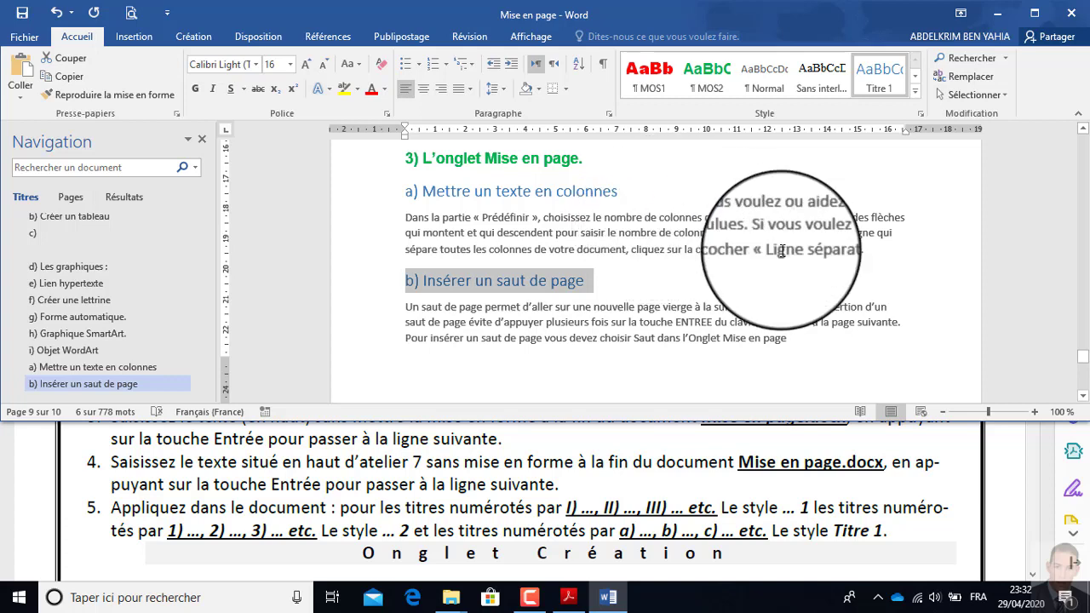
- Place the insertion point on the empty line that ends the document, after the "b) Insérer un saut de page" paragraph
{"action": "left_click", "coordinate": [423, 360]}
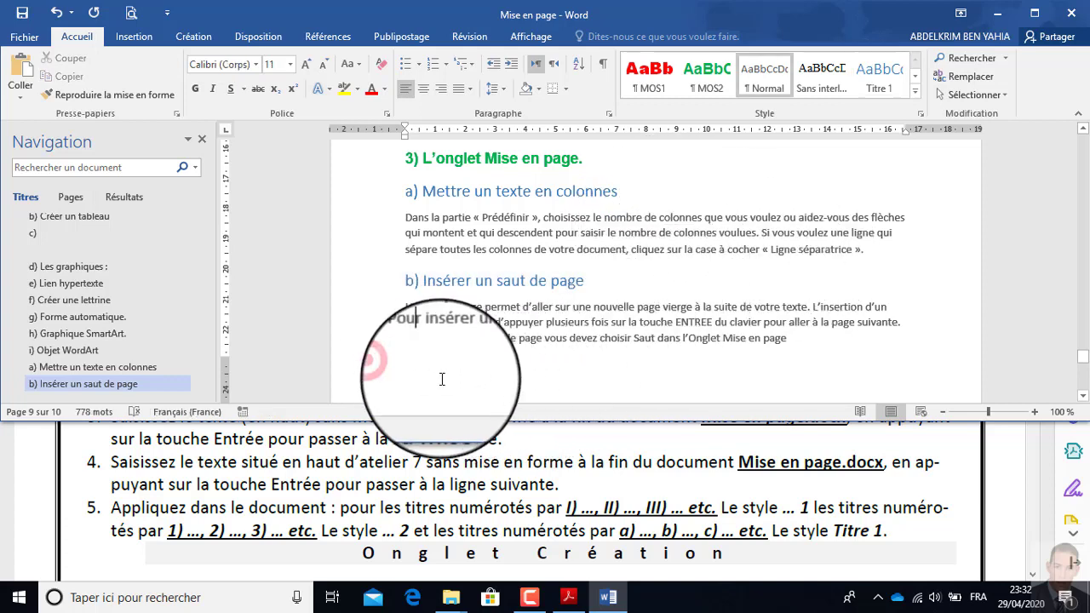
{"action": "left_click", "coordinate": [392, 366]}
{"action": "left_click", "coordinate": [407, 371]}
{"action": "double_click", "coordinate": [407, 371]}
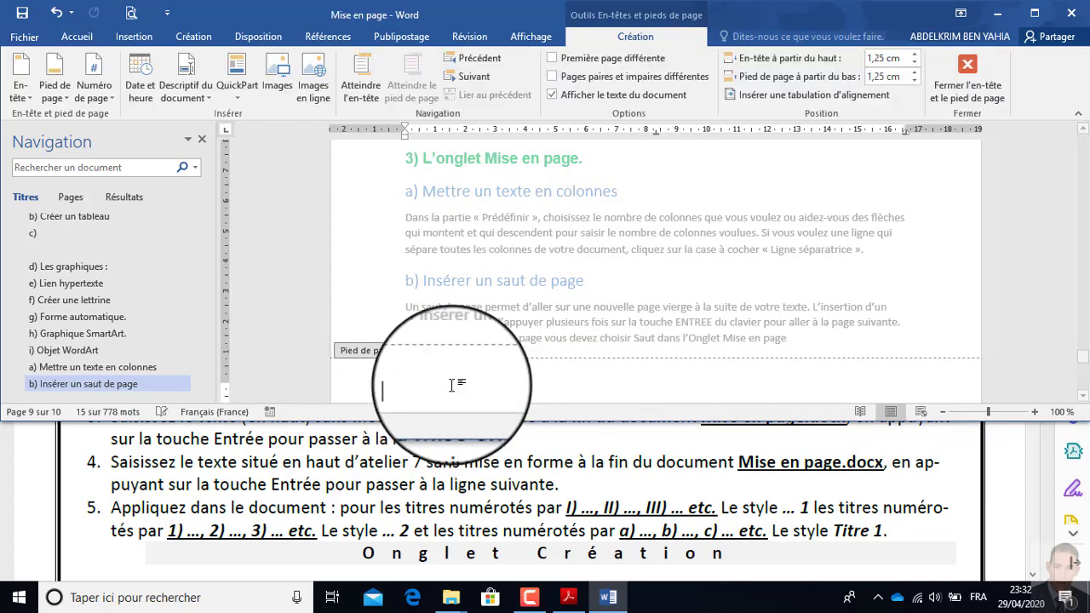
{"action": "left_click", "coordinate": [1029, 44]}
{"action": "left_click", "coordinate": [823, 352]}
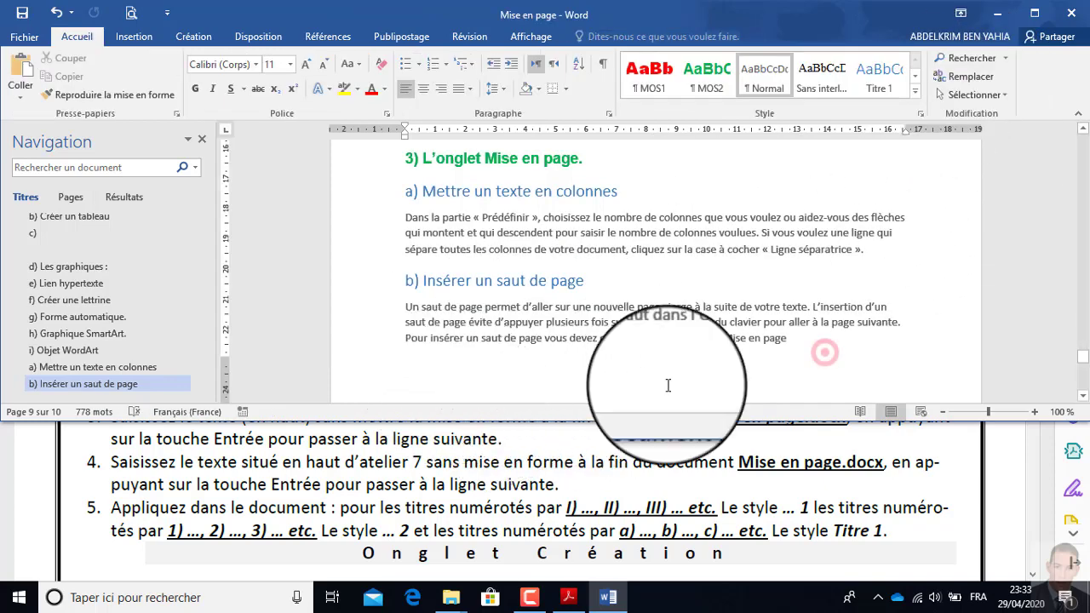
{"action": "key", "text": "ctrl+Return"}
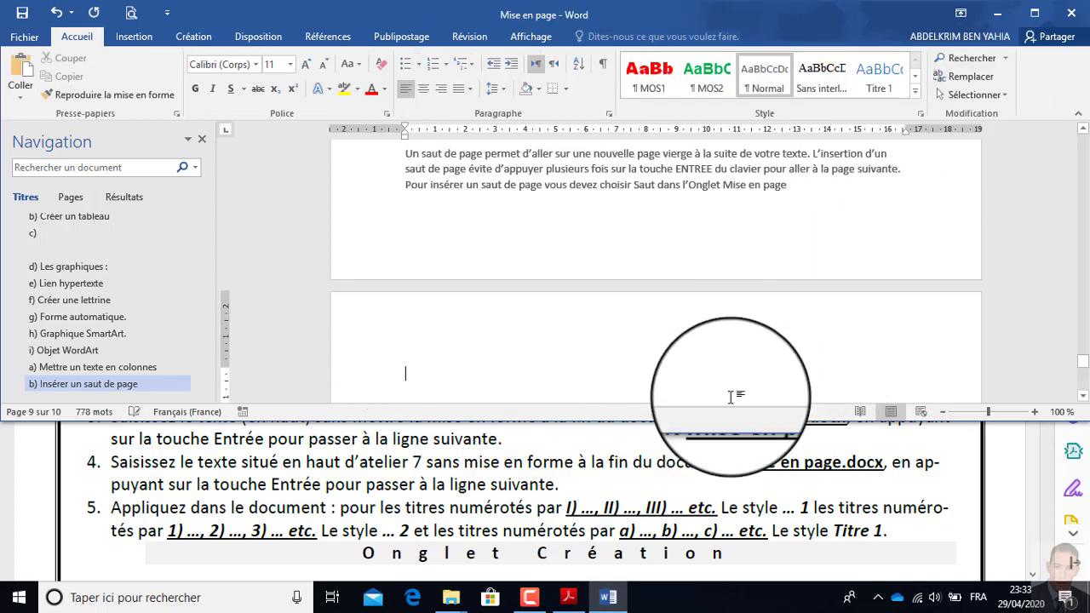
{"action": "scroll", "coordinate": [460, 246], "scroll_direction": "up", "scroll_amount": 2}
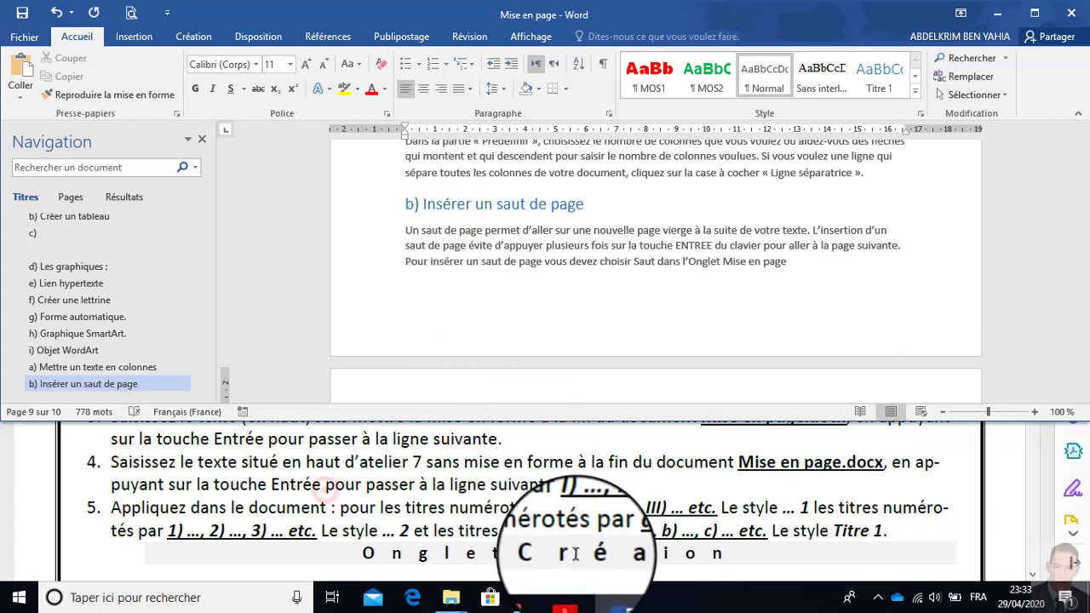
- Arrange the PDF window below the Word document, then return to the empty last page of Mise en page
{"action": "left_click", "coordinate": [351, 474]}
{"action": "scroll", "coordinate": [324, 487], "scroll_direction": "down", "scroll_amount": 1}
{"action": "scroll", "coordinate": [323, 487], "scroll_direction": "down", "scroll_amount": 2}
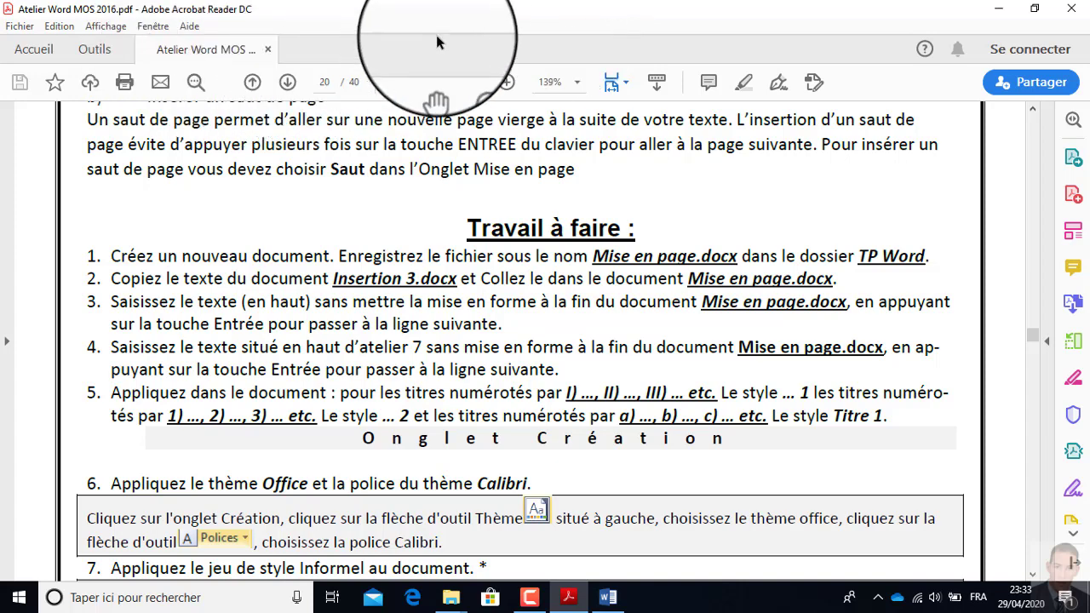
{"action": "left_click", "coordinate": [507, 15]}
{"action": "left_click", "coordinate": [506, 16]}
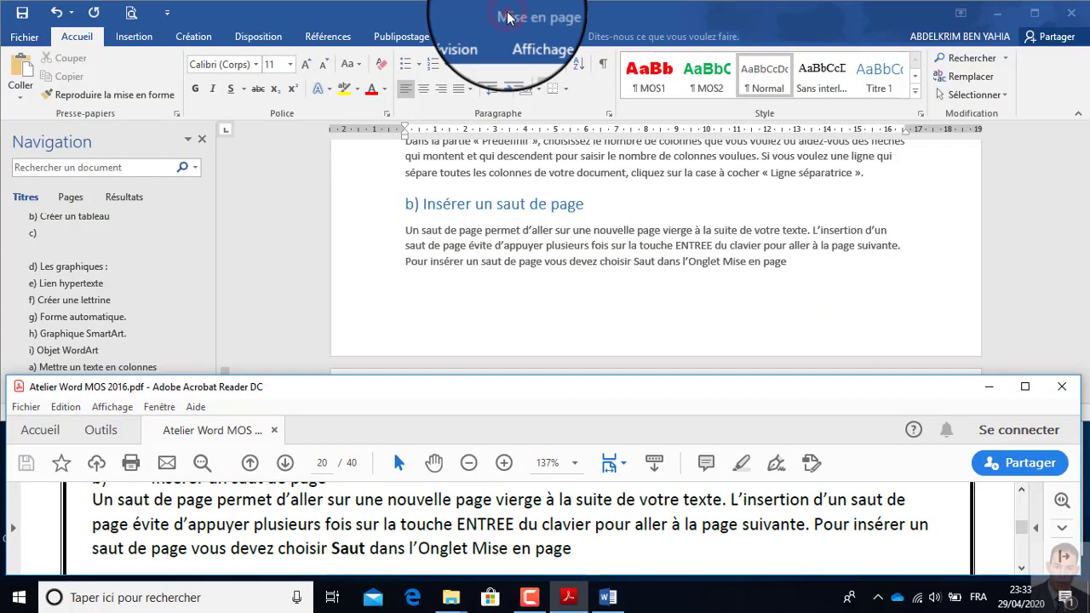
{"action": "left_click", "coordinate": [578, 272]}
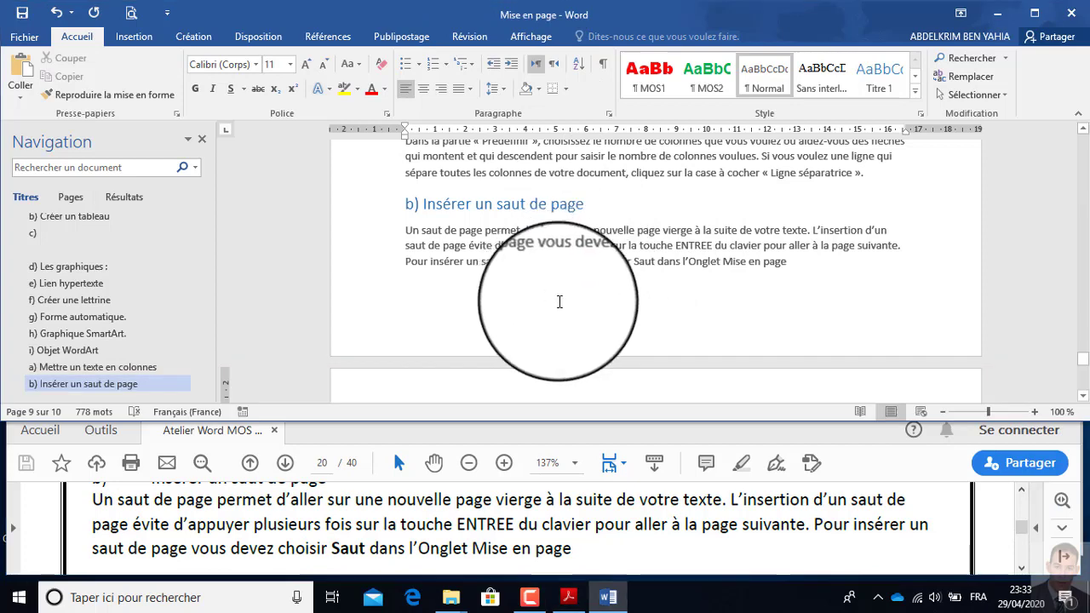
{"action": "left_click", "coordinate": [427, 382]}
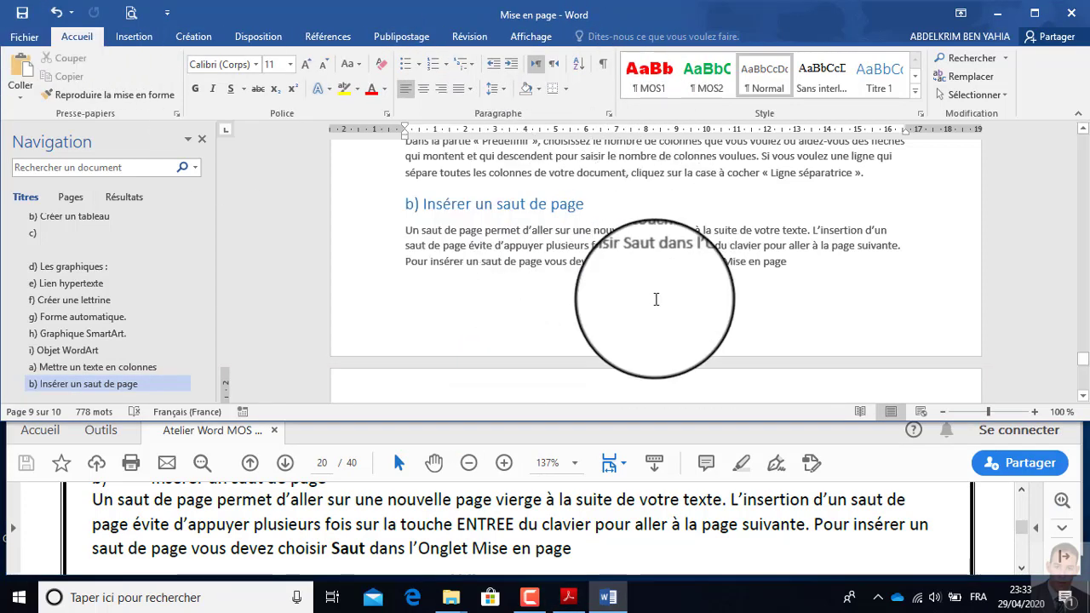
{"action": "left_click", "coordinate": [540, 389]}
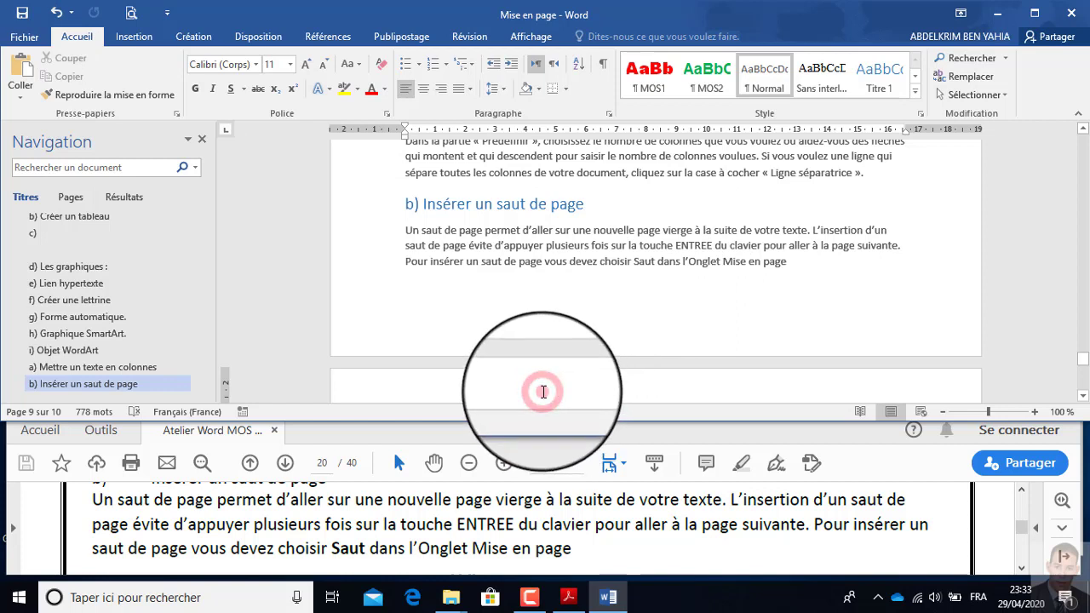
{"action": "scroll", "coordinate": [545, 373], "scroll_direction": "down", "scroll_amount": 1}
{"action": "scroll", "coordinate": [545, 373], "scroll_direction": "down", "scroll_amount": 2}
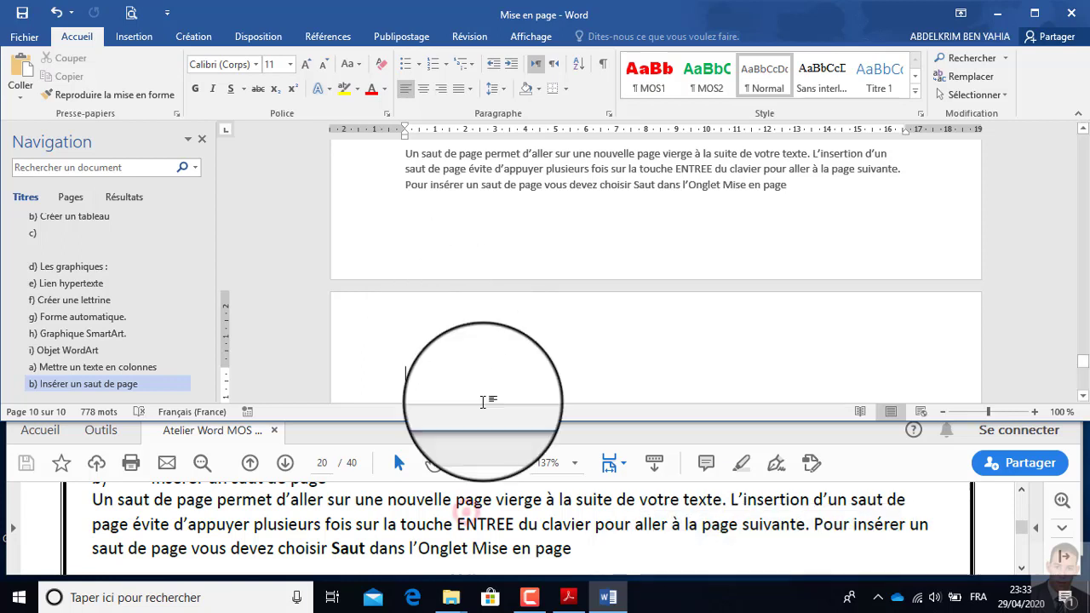
- Check the sixth PDF instruction and apply the Office theme to Mise en page
{"action": "left_click", "coordinate": [462, 501]}
{"action": "scroll", "coordinate": [467, 513], "scroll_direction": "down", "scroll_amount": 3}
{"action": "scroll", "coordinate": [468, 512], "scroll_direction": "down", "scroll_amount": 10}
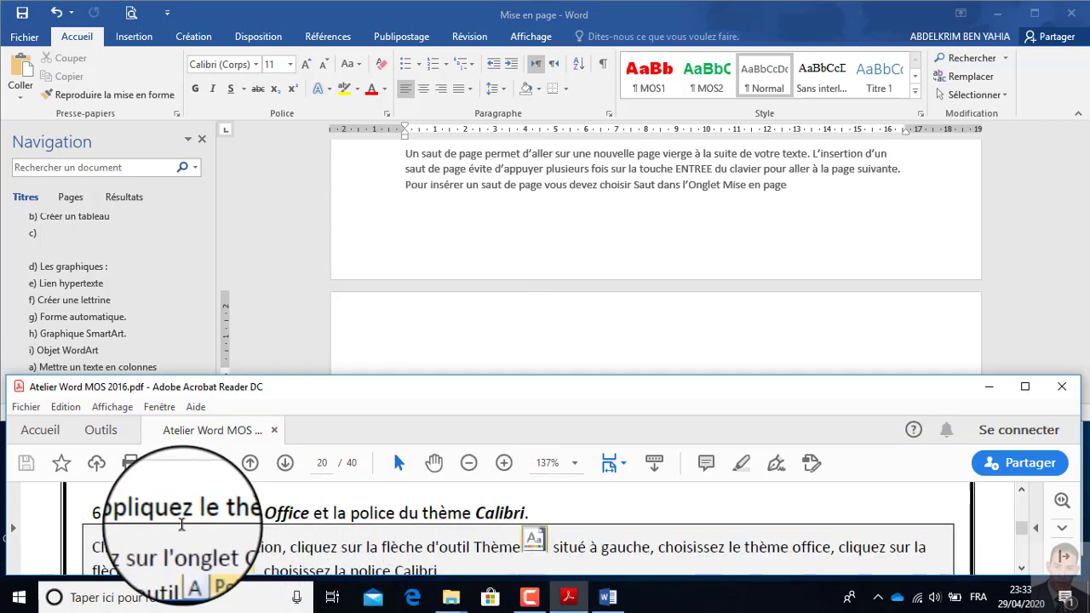
{"action": "left_click", "coordinate": [511, 212]}
{"action": "left_click", "coordinate": [511, 211]}
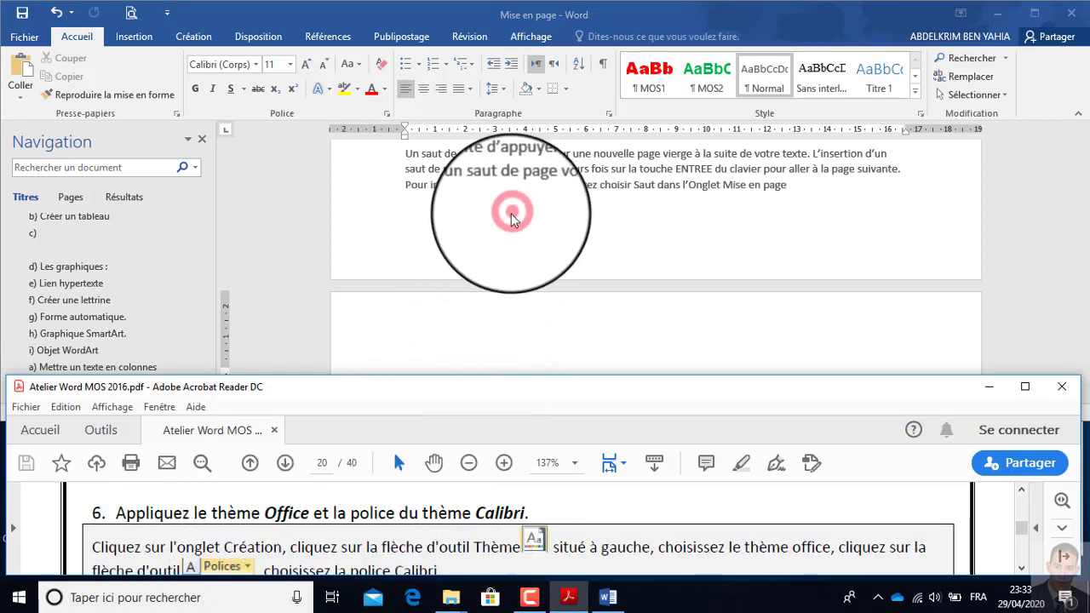
{"action": "left_click", "coordinate": [206, 39]}
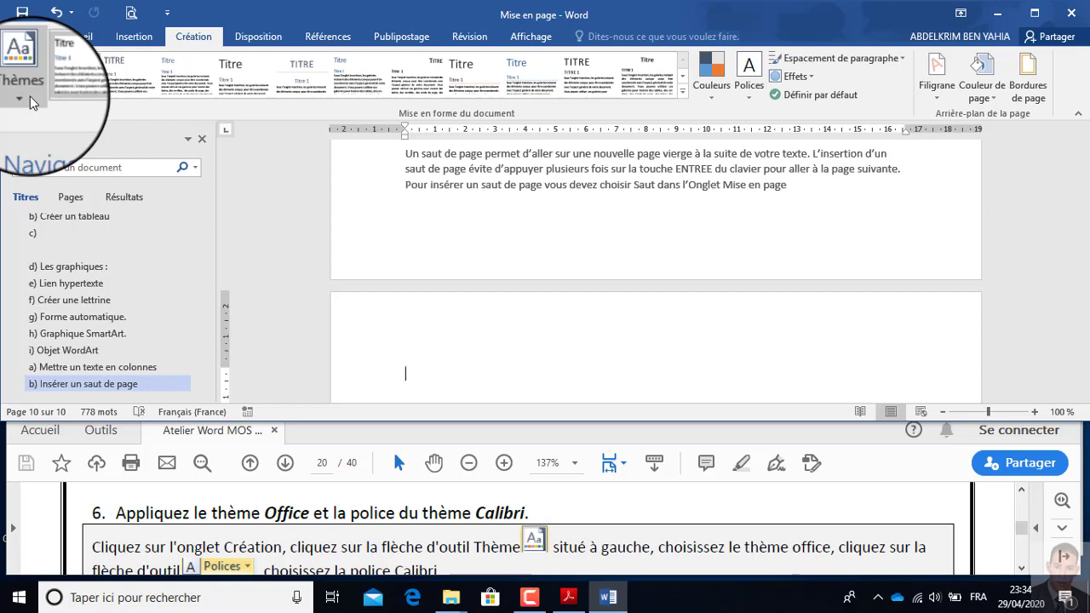
{"action": "left_click", "coordinate": [30, 97]}
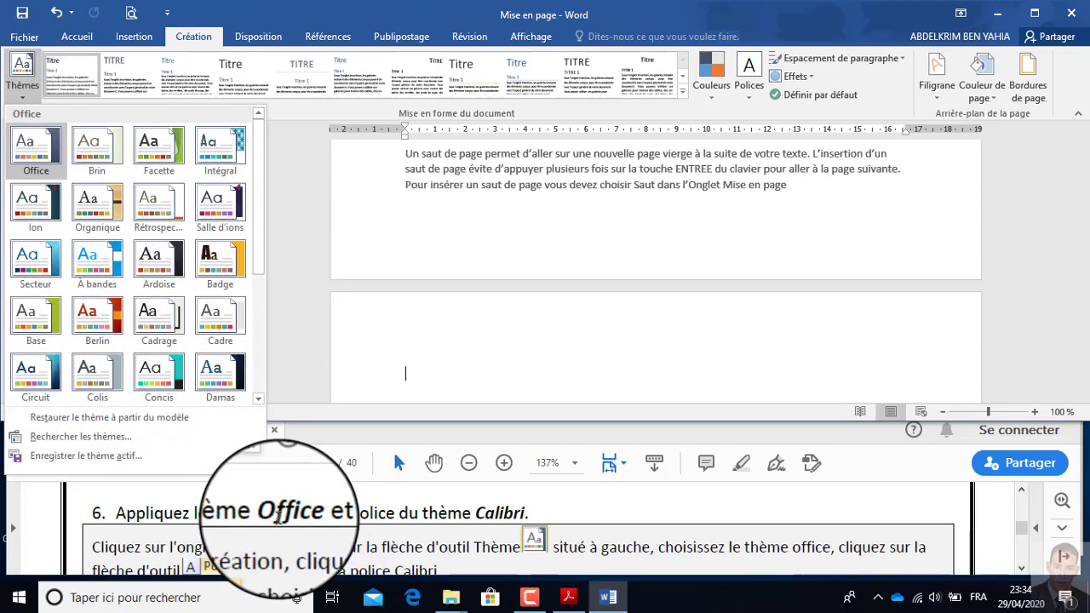
{"action": "left_click", "coordinate": [30, 145]}
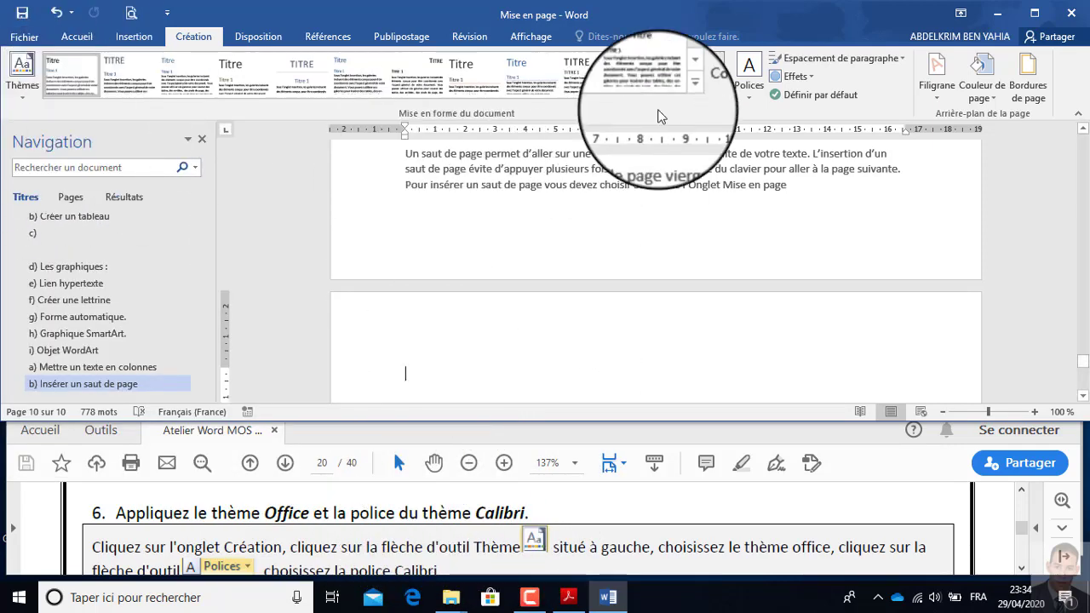
- Set the document's theme fonts to Office, the Calibri Light and Calibri pair
{"action": "left_click", "coordinate": [751, 100]}
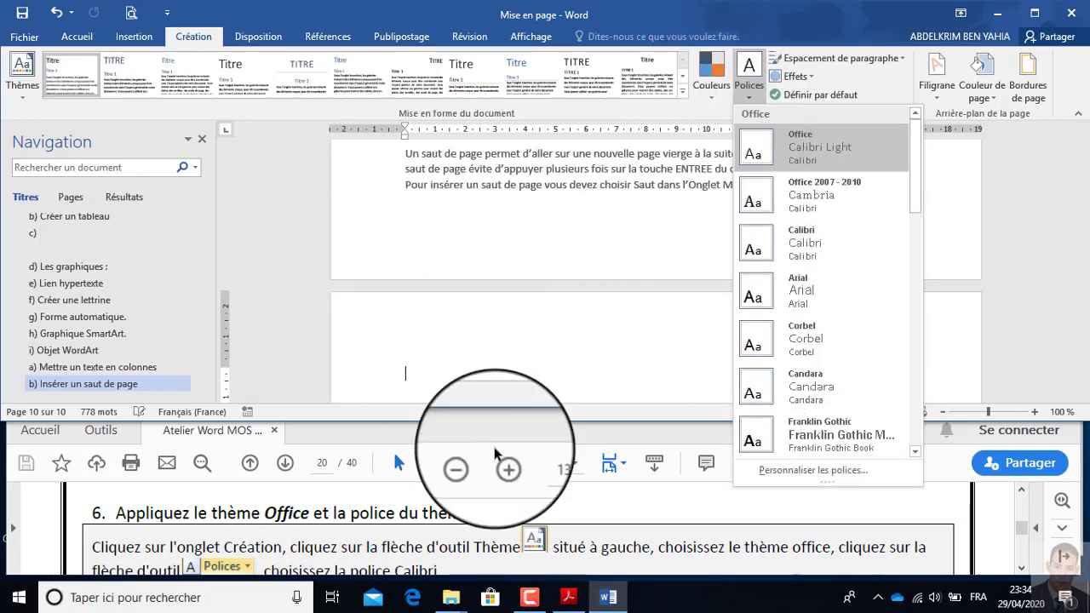
{"action": "left_click", "coordinate": [804, 163]}
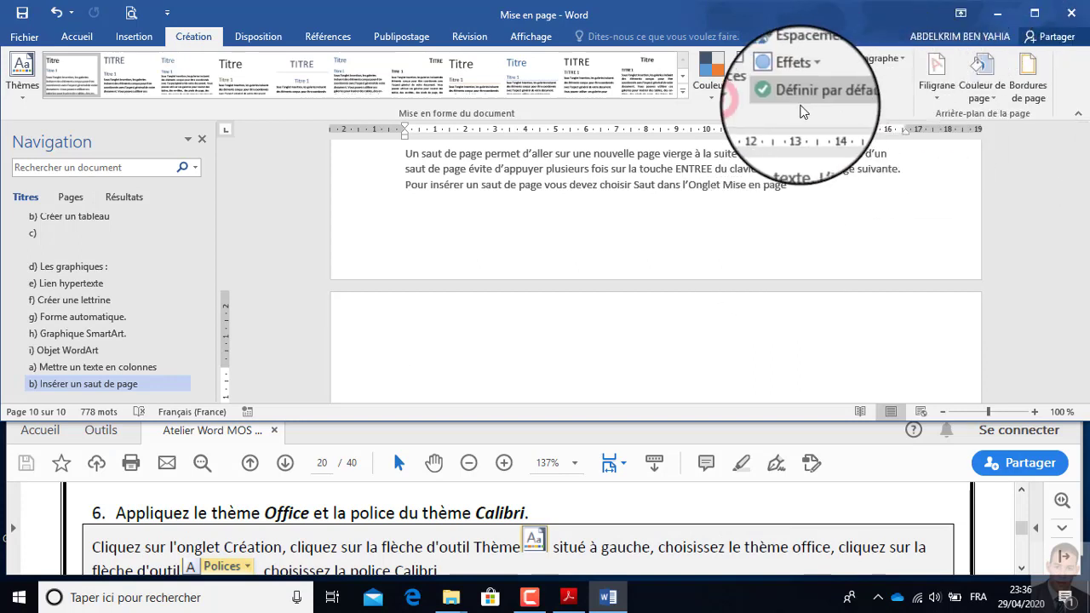
{"action": "left_click", "coordinate": [747, 99]}
{"action": "left_click", "coordinate": [776, 151]}
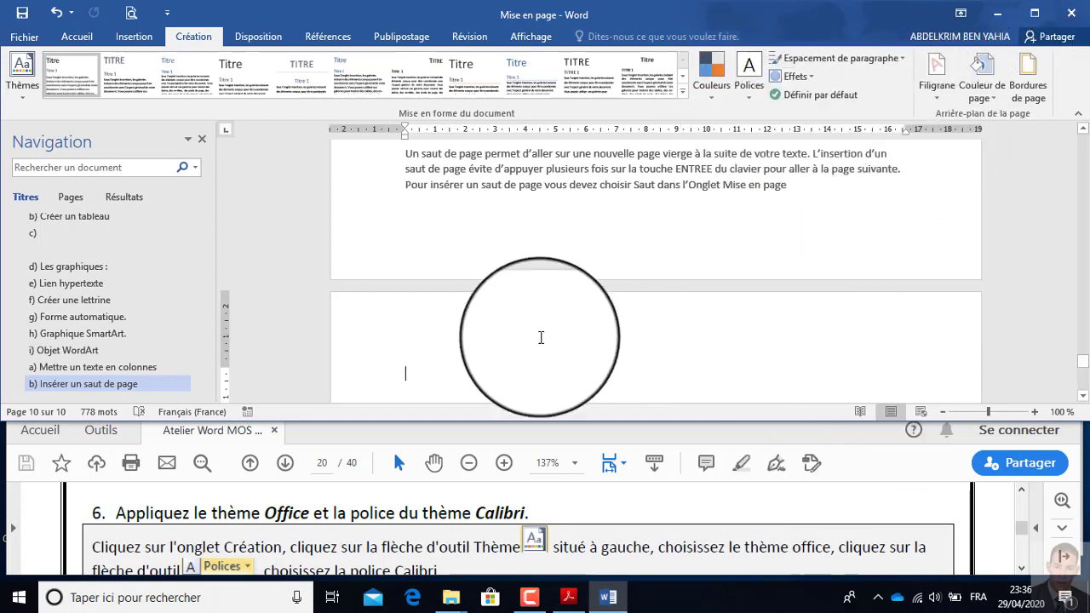
- Check the seventh PDF instruction and apply the Informel style set to the document
{"action": "left_click", "coordinate": [536, 509]}
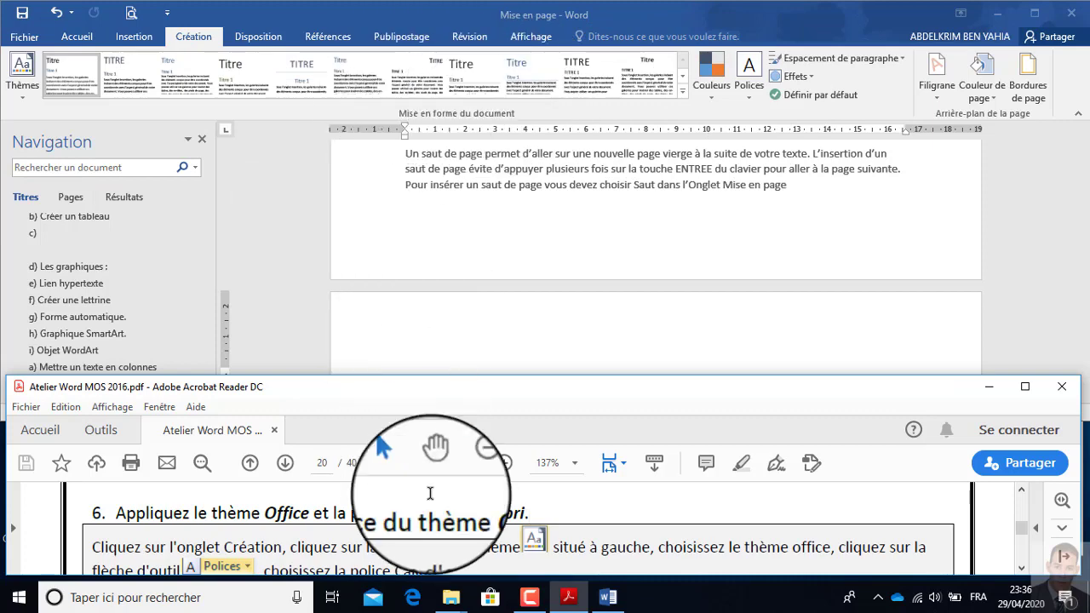
{"action": "left_click", "coordinate": [649, 509]}
{"action": "scroll", "coordinate": [642, 516], "scroll_direction": "down", "scroll_amount": 2}
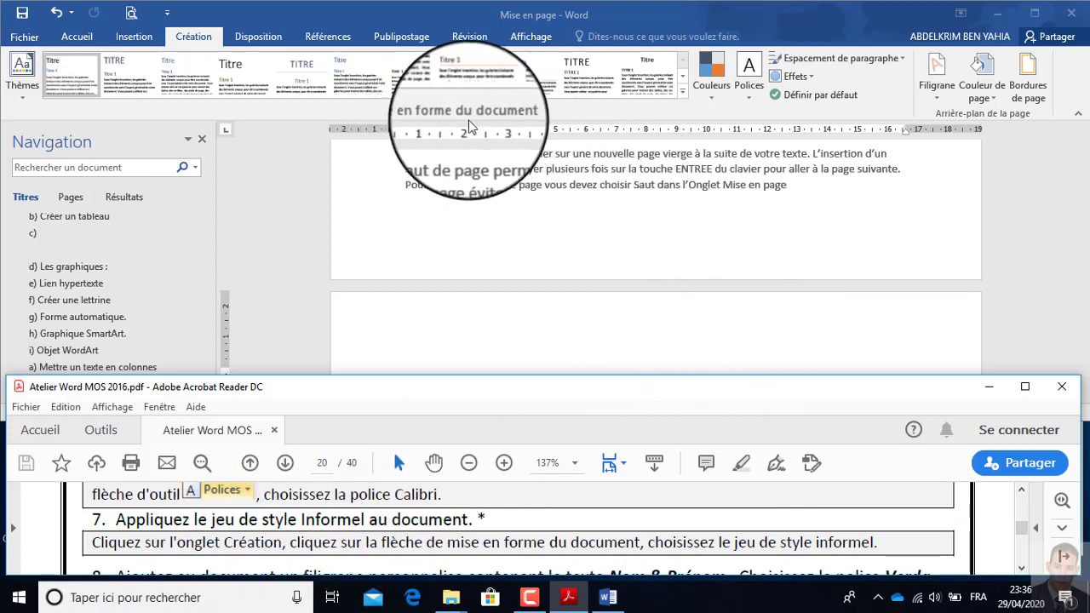
{"action": "left_click", "coordinate": [683, 91]}
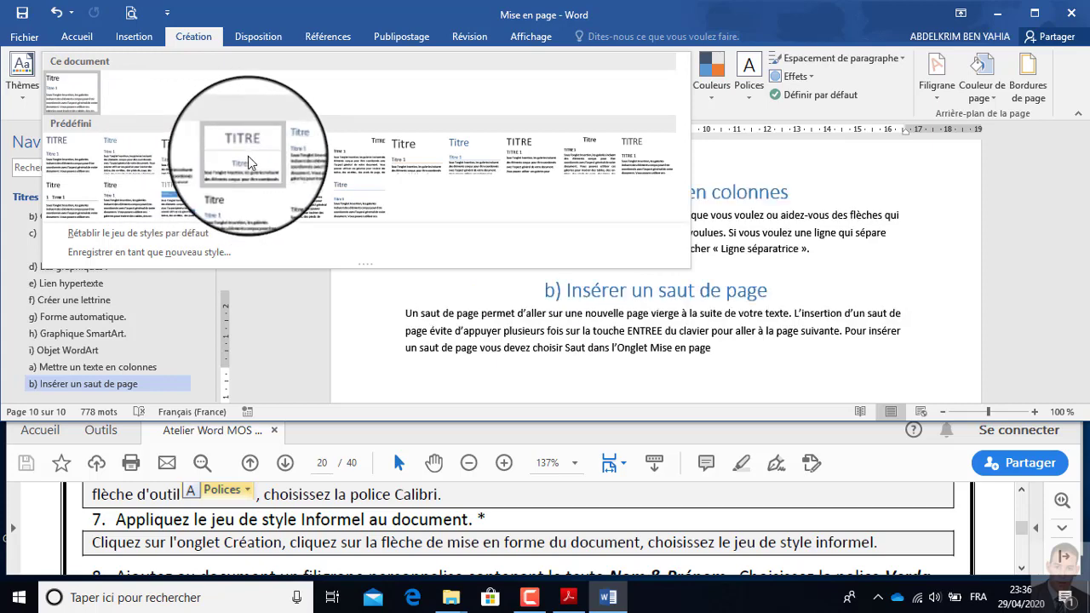
{"action": "left_click", "coordinate": [298, 165]}
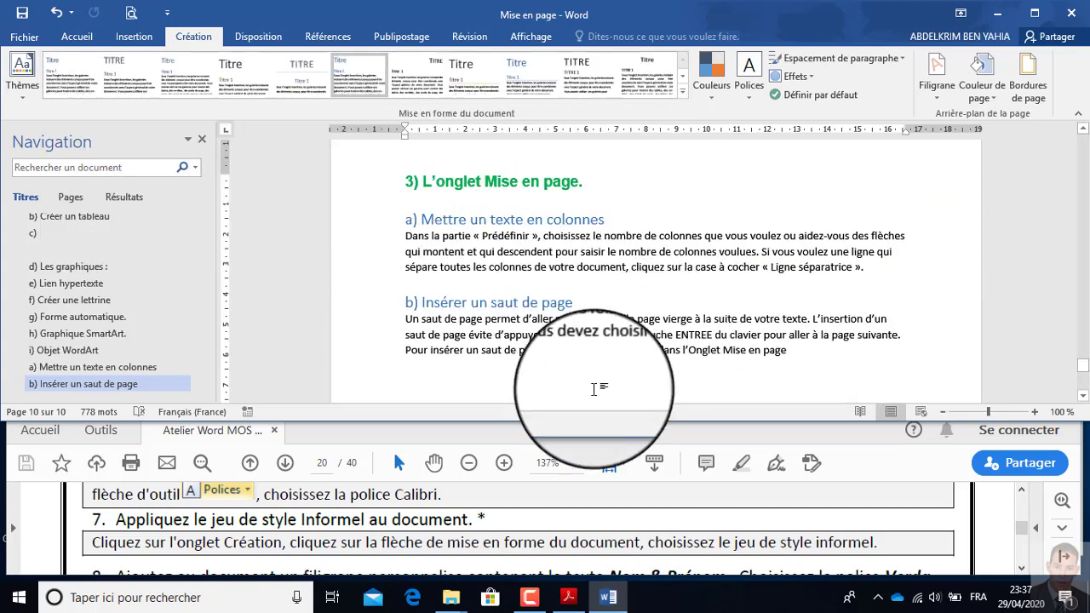
{"action": "scroll", "coordinate": [494, 384], "scroll_direction": "down", "scroll_amount": 2}
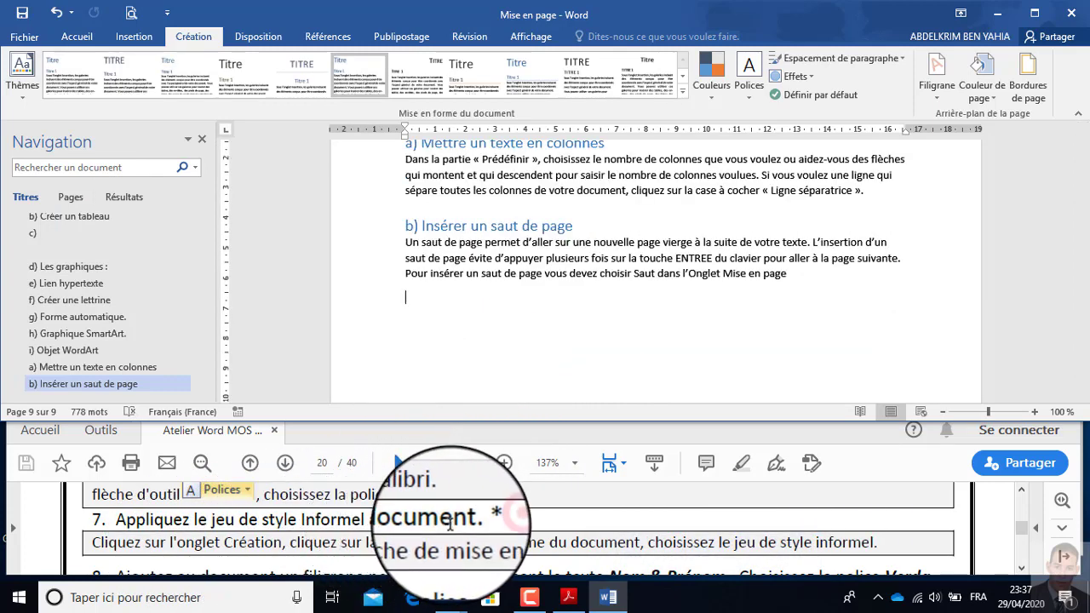
- Read the custom watermark instruction in the PDF, then return to Mise en page in Word
{"action": "left_click", "coordinate": [499, 517]}
{"action": "scroll", "coordinate": [499, 516], "scroll_direction": "down", "scroll_amount": 2}
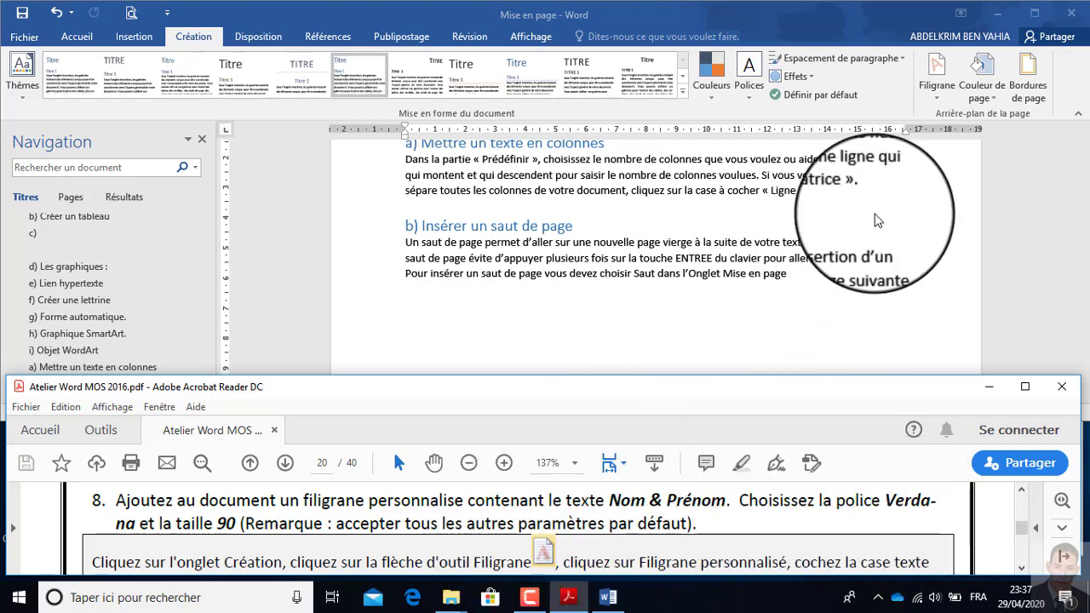
{"action": "left_click", "coordinate": [928, 258]}
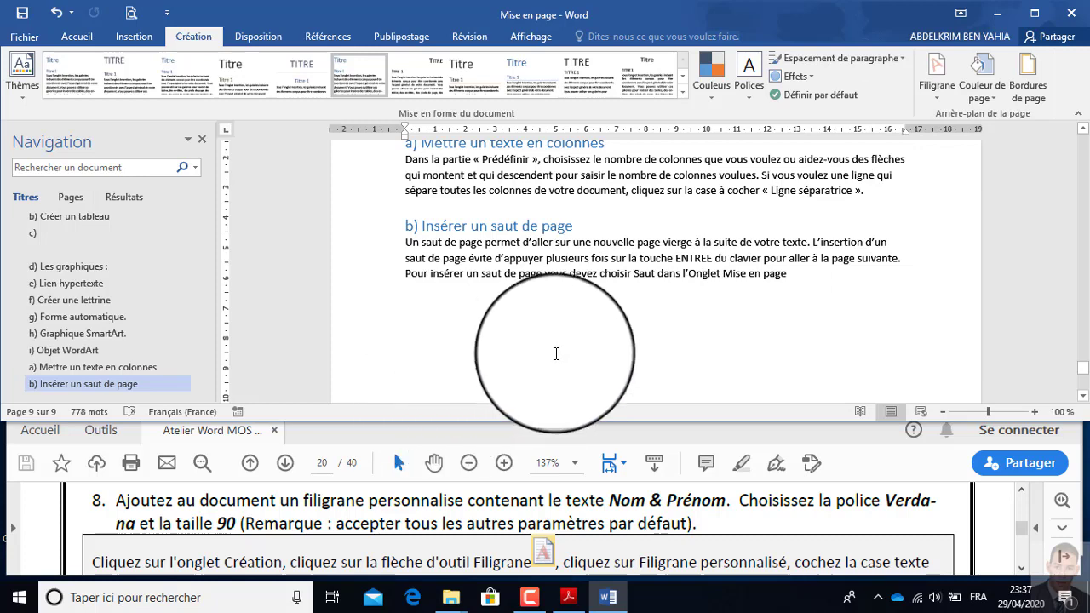
{"action": "left_click", "coordinate": [691, 290]}
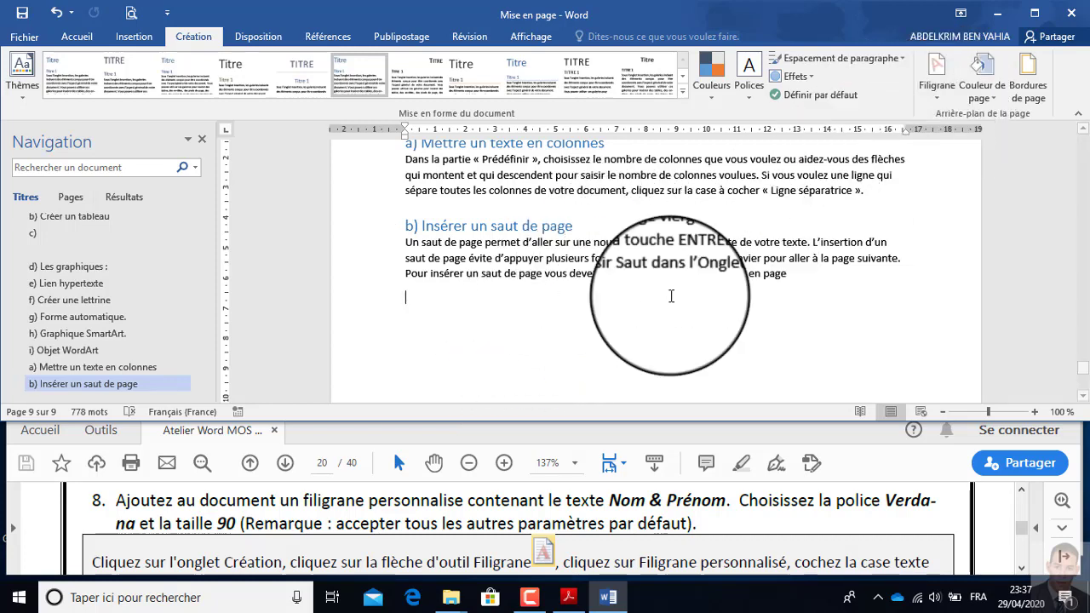
- Start a custom watermark for the document, make it a text watermark, and enter CMOS as its text
{"action": "left_click", "coordinate": [938, 99]}
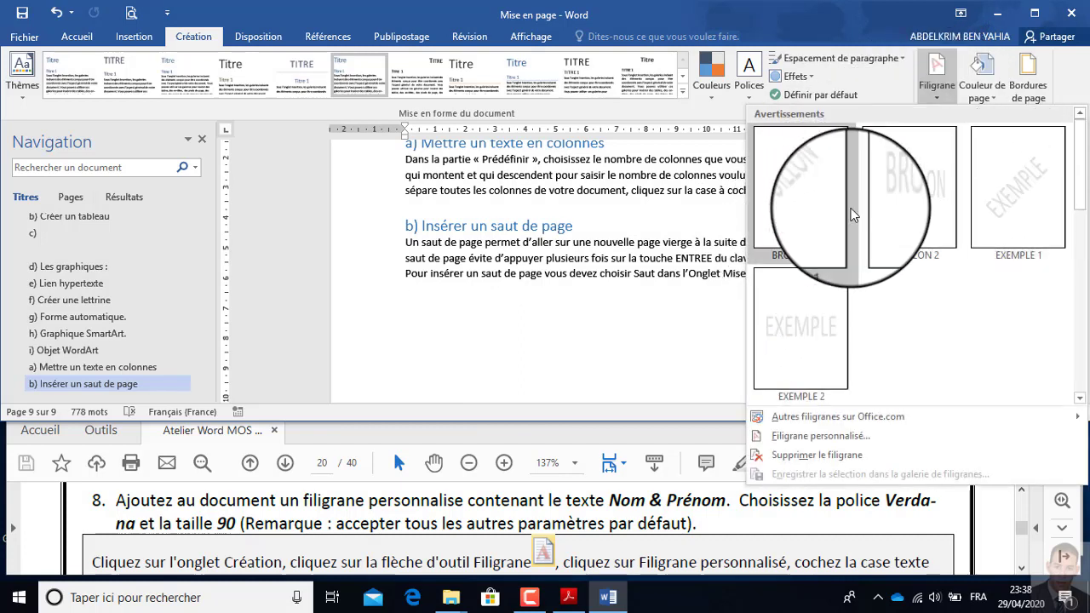
{"action": "left_click", "coordinate": [829, 435]}
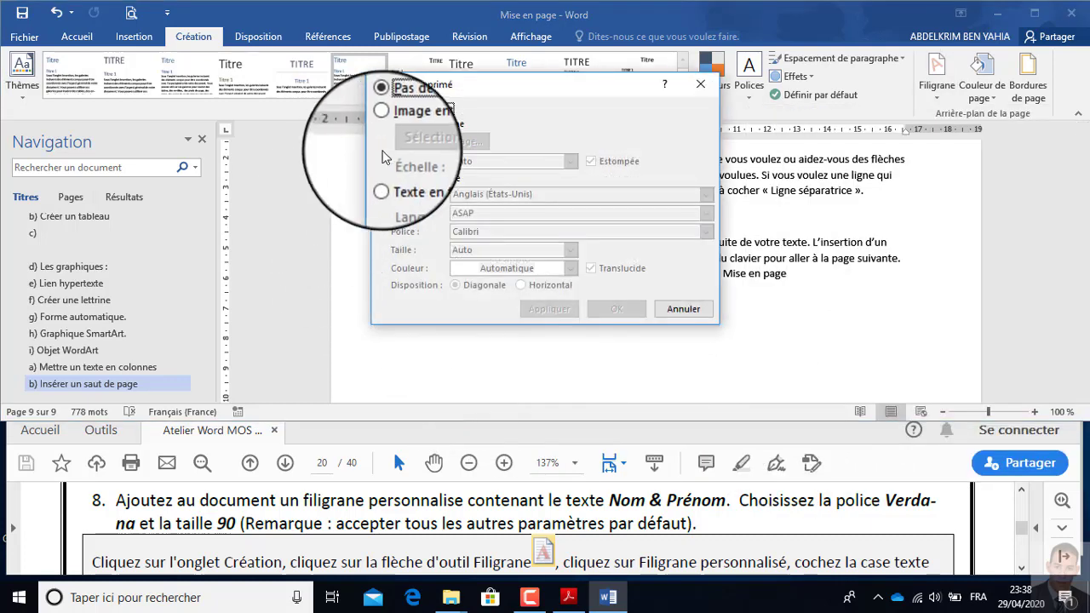
{"action": "left_click", "coordinate": [425, 128]}
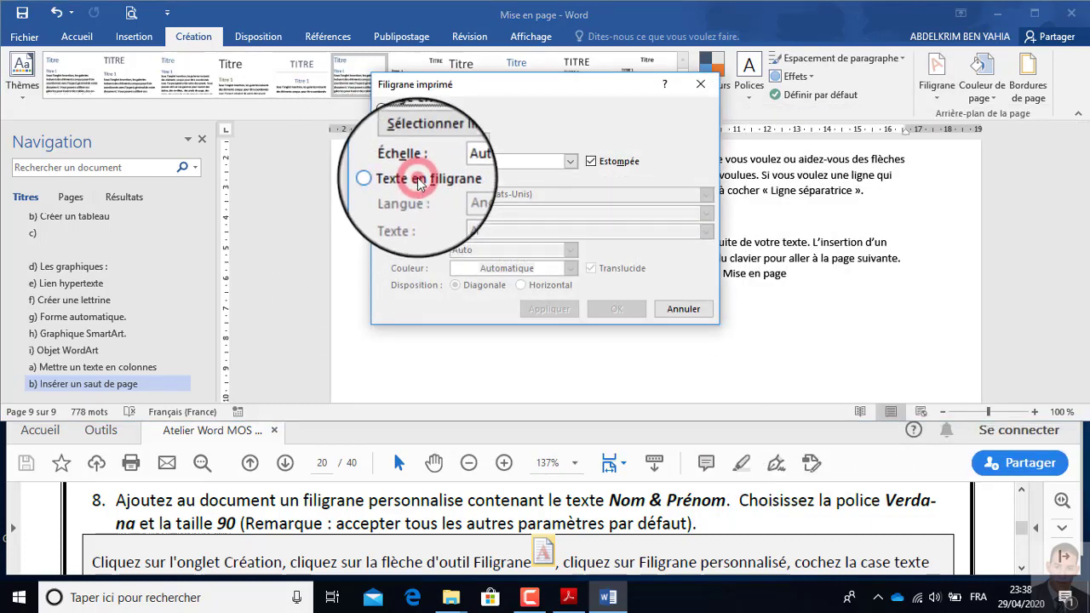
{"action": "left_click", "coordinate": [416, 177]}
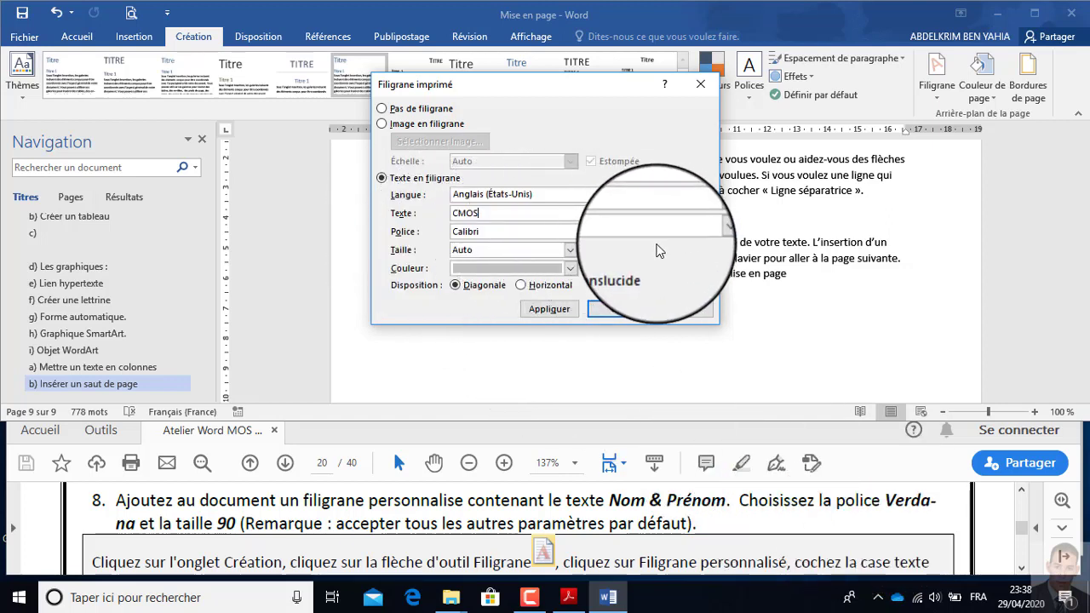
- Set the watermark font to Verdana and its size to 90, then apply the watermark to the document
{"action": "left_click", "coordinate": [706, 232]}
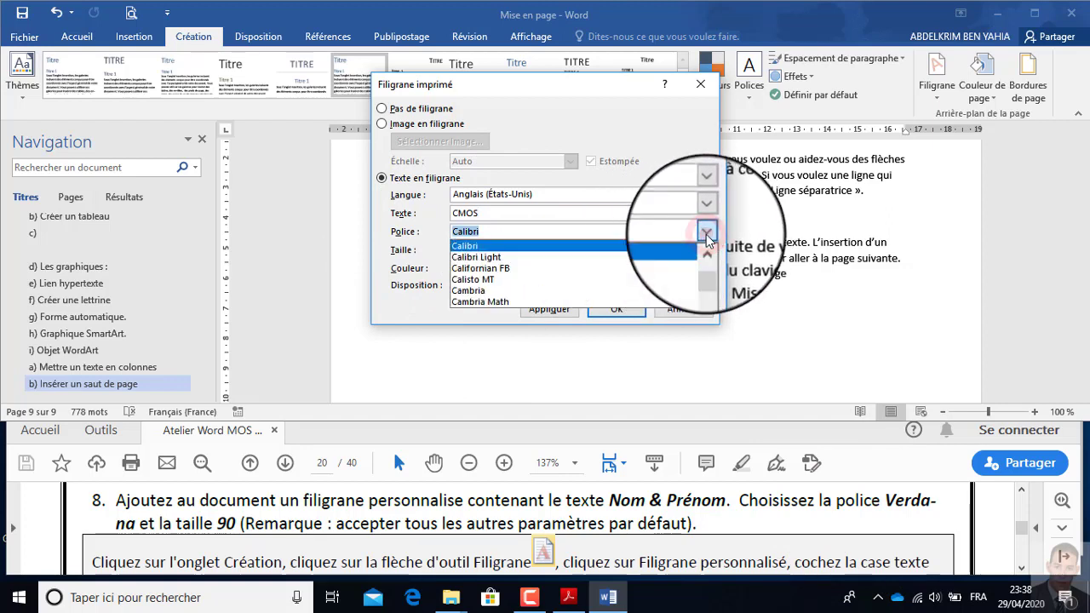
{"action": "type", "text": "v"}
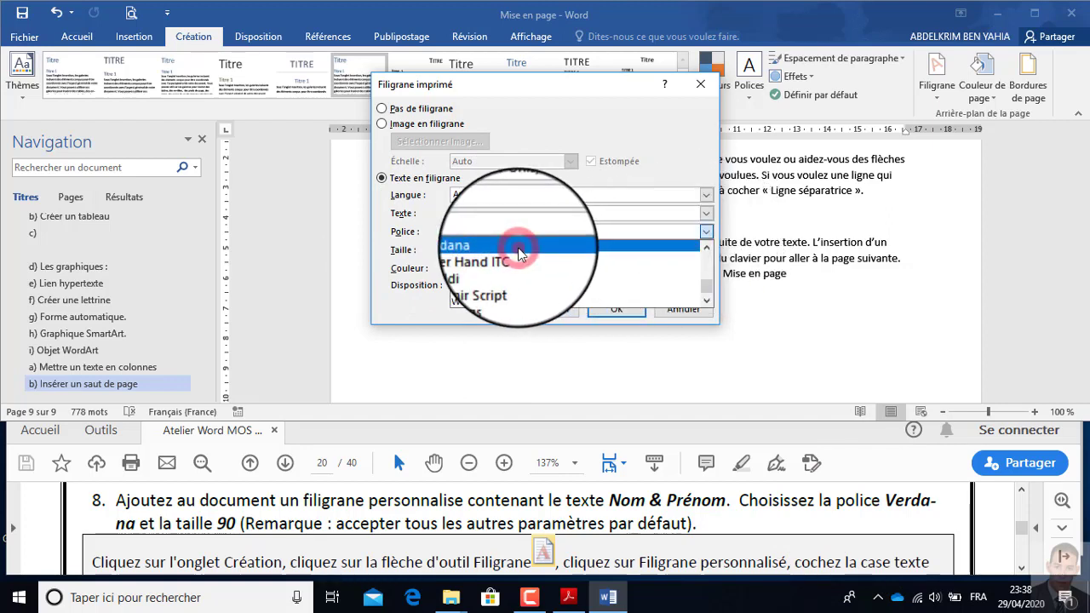
{"action": "left_click", "coordinate": [518, 246]}
{"action": "left_click", "coordinate": [569, 250]}
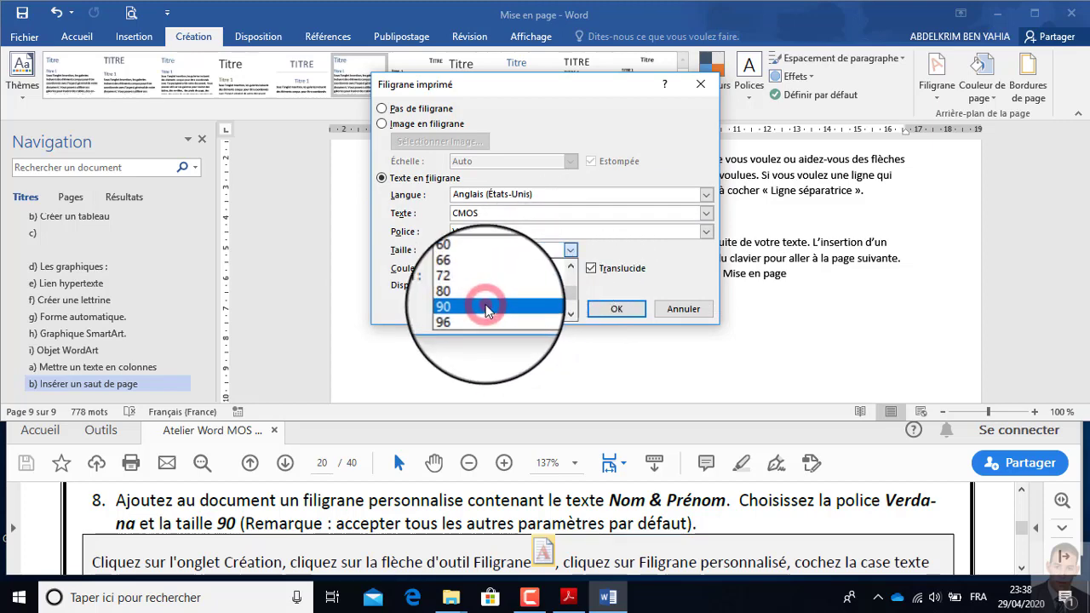
{"action": "left_click", "coordinate": [501, 308]}
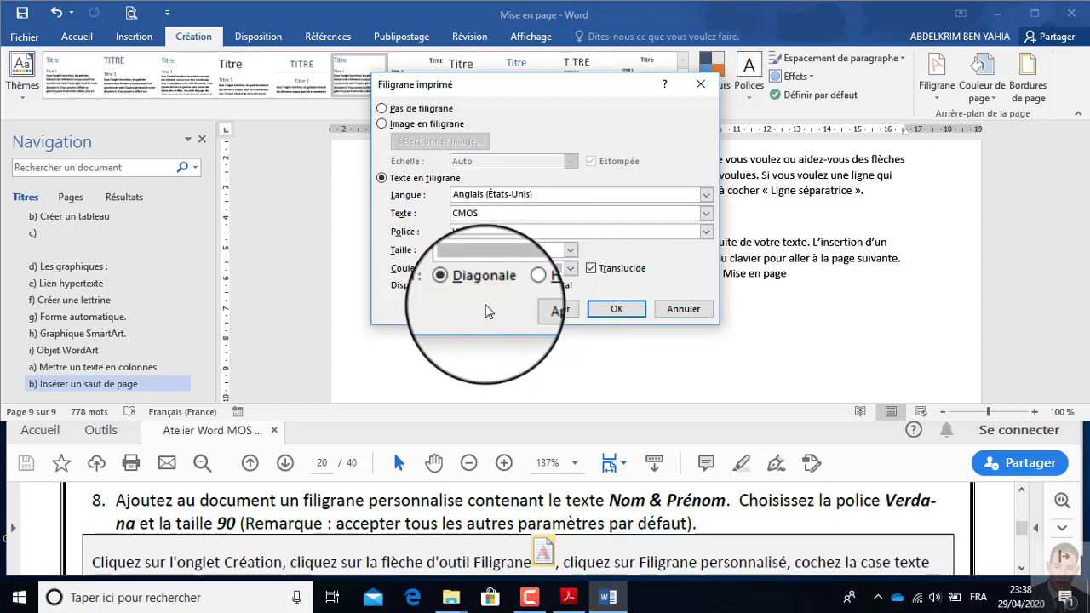
{"action": "left_click", "coordinate": [606, 309]}
{"action": "key", "text": "F9"}
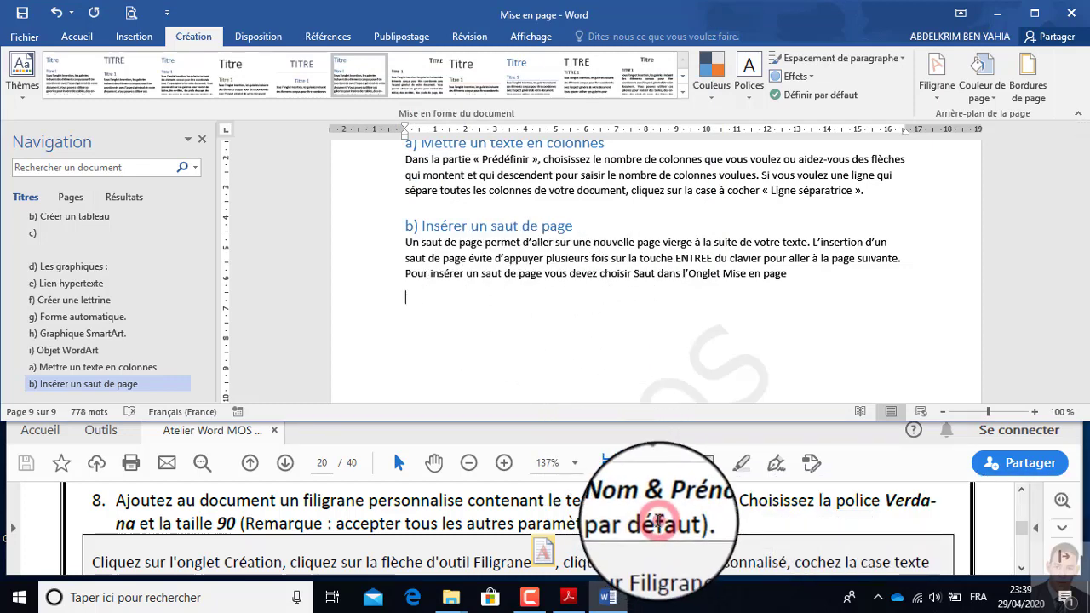
- Read the ninth instruction in the PDF, then return to Word and check the watermark on the last page
{"action": "left_click", "coordinate": [652, 519]}
{"action": "scroll", "coordinate": [553, 511], "scroll_direction": "down", "scroll_amount": 2}
{"action": "scroll", "coordinate": [495, 511], "scroll_direction": "down", "scroll_amount": 1}
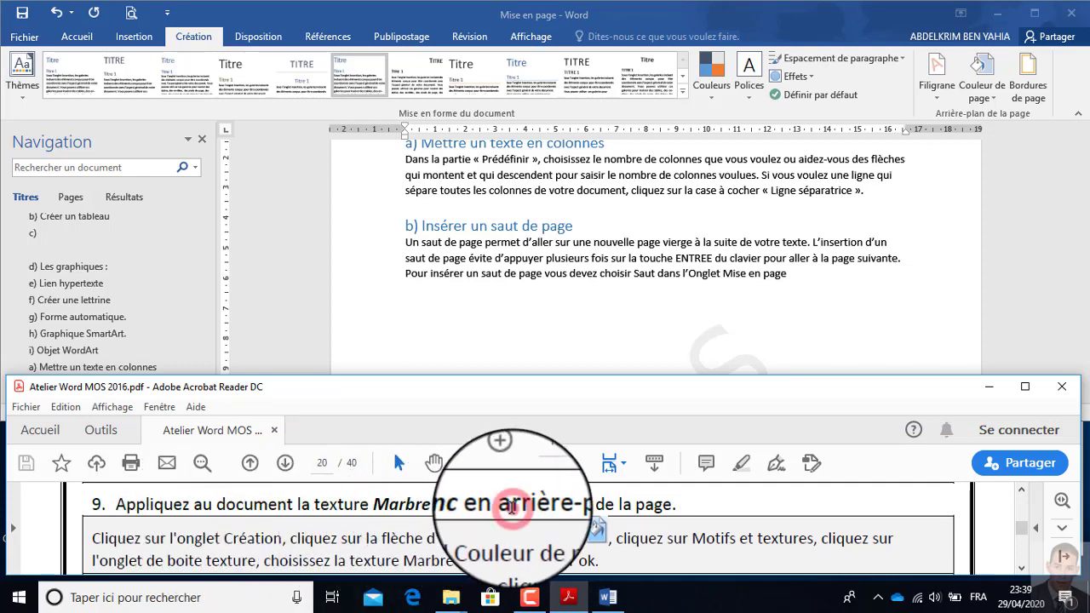
{"action": "left_click", "coordinate": [675, 315]}
{"action": "scroll", "coordinate": [675, 315], "scroll_direction": "down", "scroll_amount": 4}
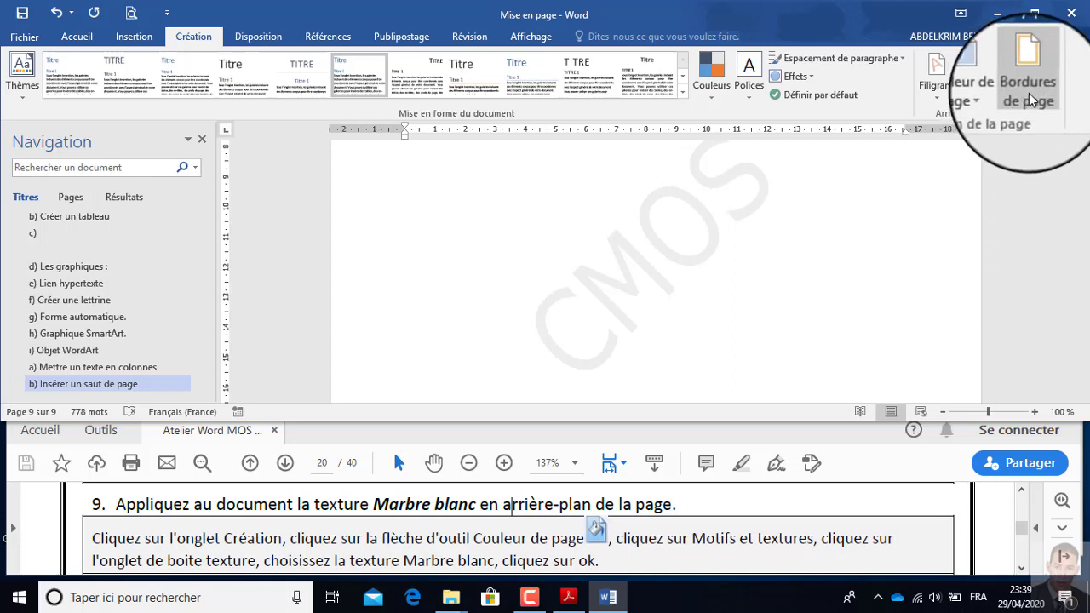
- Apply the Marbre blanc texture as the page background and review it across the document
{"action": "left_click", "coordinate": [981, 95]}
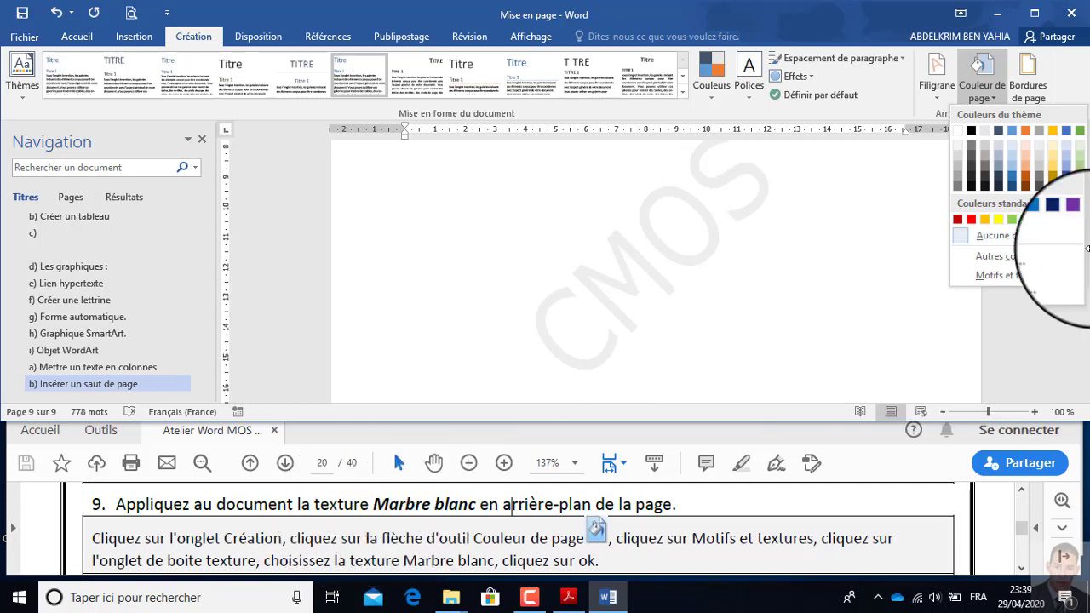
{"action": "left_click", "coordinate": [989, 276]}
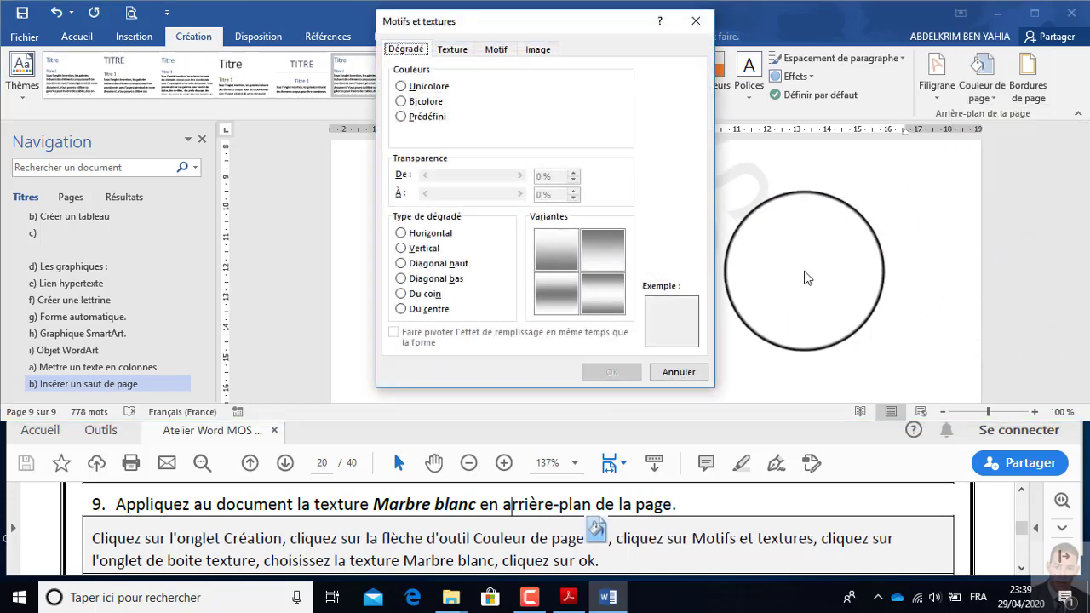
{"action": "left_click", "coordinate": [452, 49]}
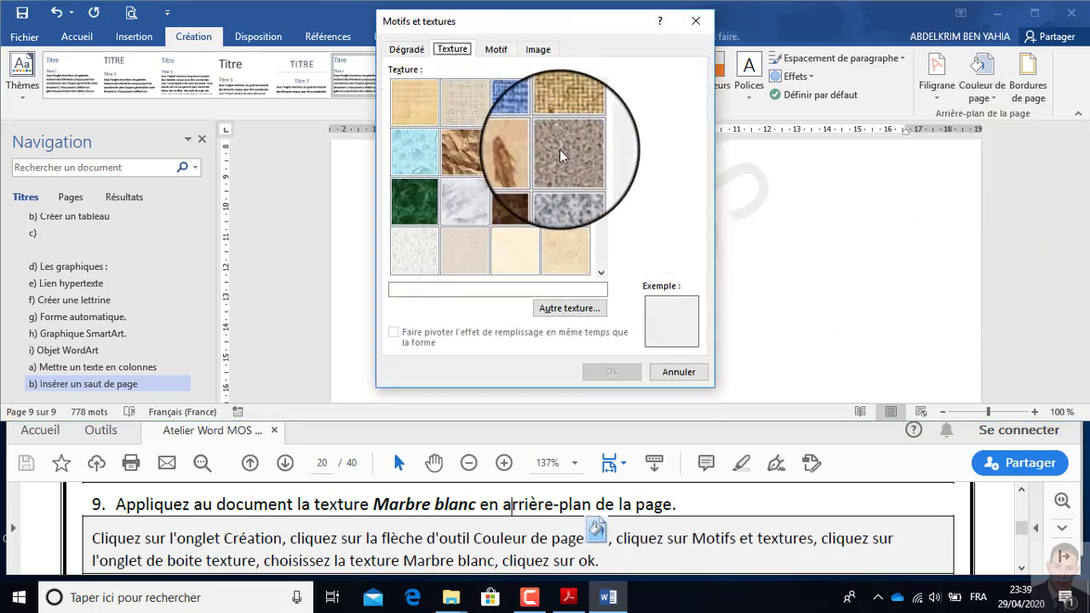
{"action": "left_click", "coordinate": [515, 154]}
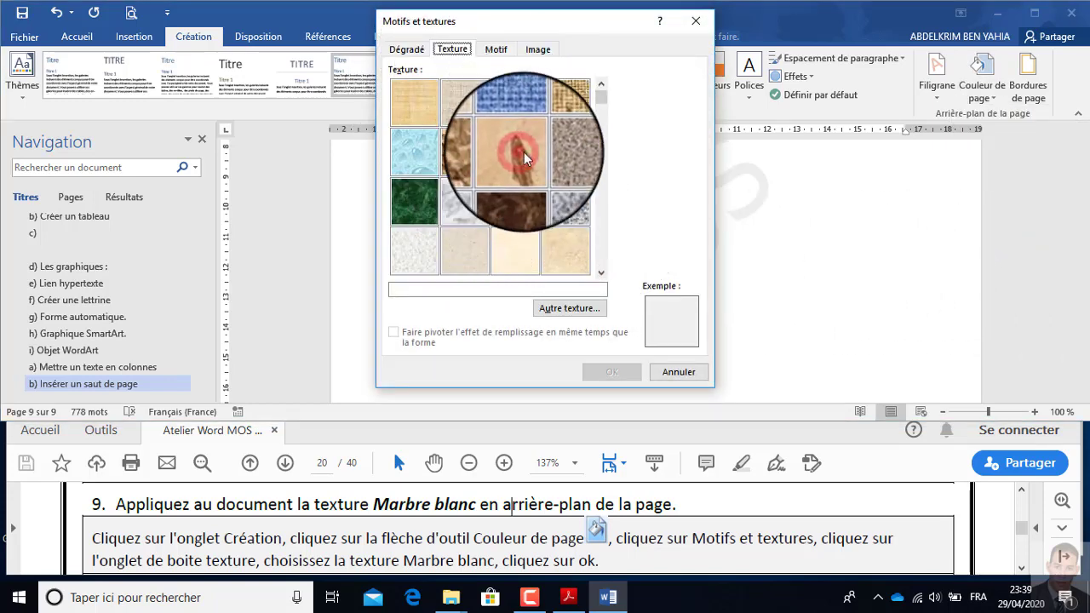
{"action": "left_click", "coordinate": [414, 151]}
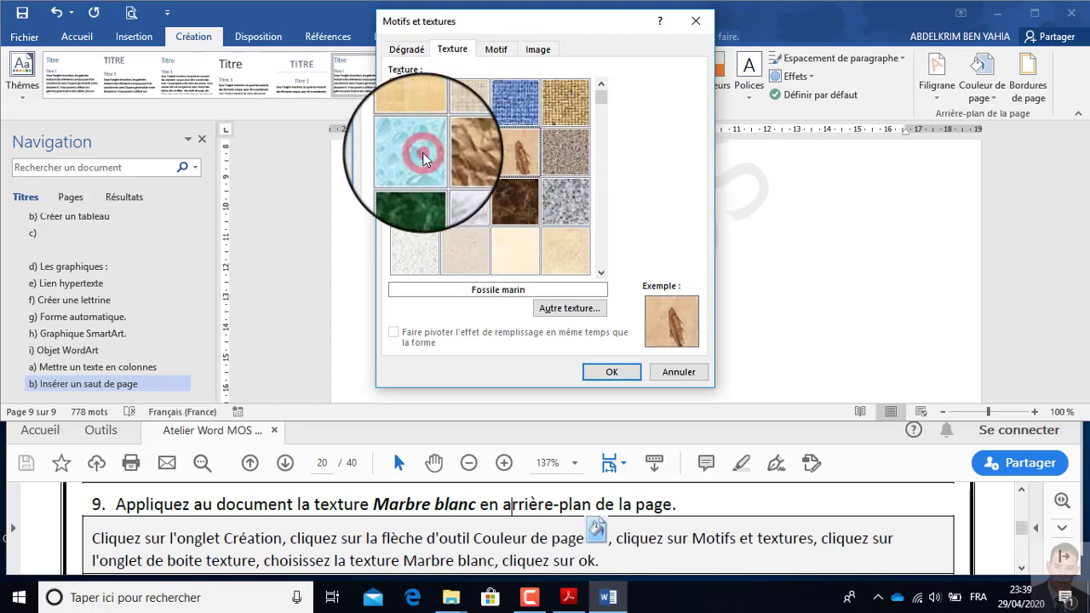
{"action": "left_click", "coordinate": [468, 206]}
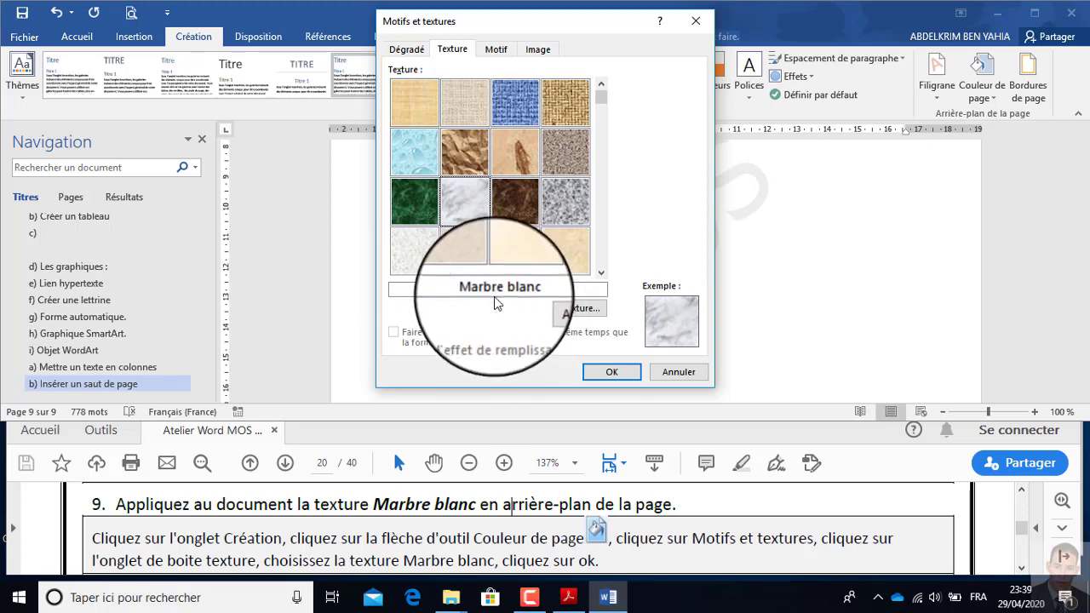
{"action": "left_click", "coordinate": [623, 372]}
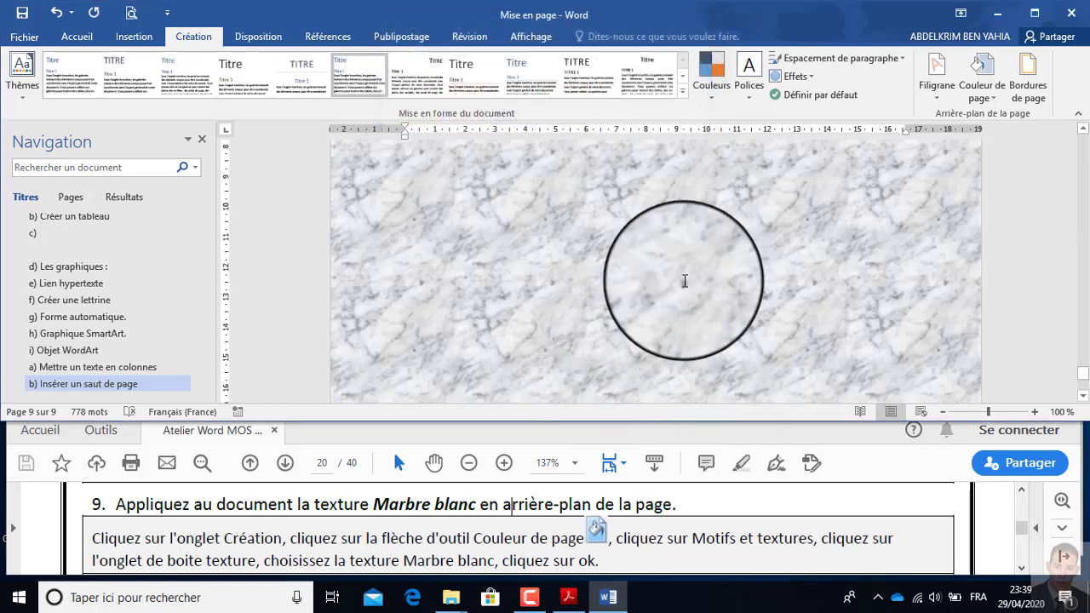
{"action": "scroll", "coordinate": [684, 281], "scroll_direction": "up", "scroll_amount": 6}
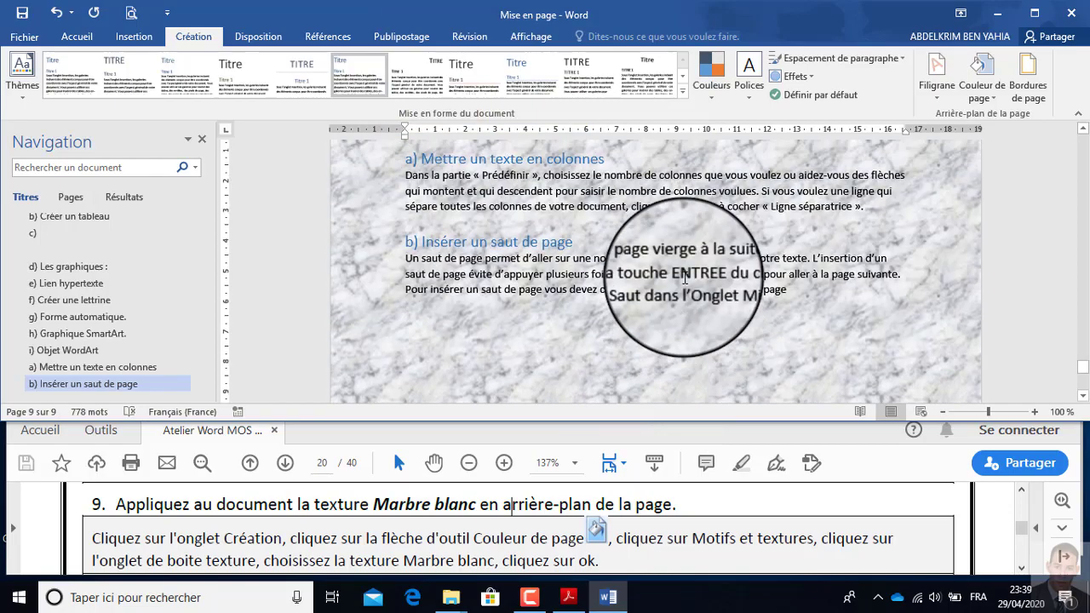
{"action": "scroll", "coordinate": [685, 277], "scroll_direction": "up", "scroll_amount": 8}
{"action": "scroll", "coordinate": [684, 273], "scroll_direction": "down", "scroll_amount": 8}
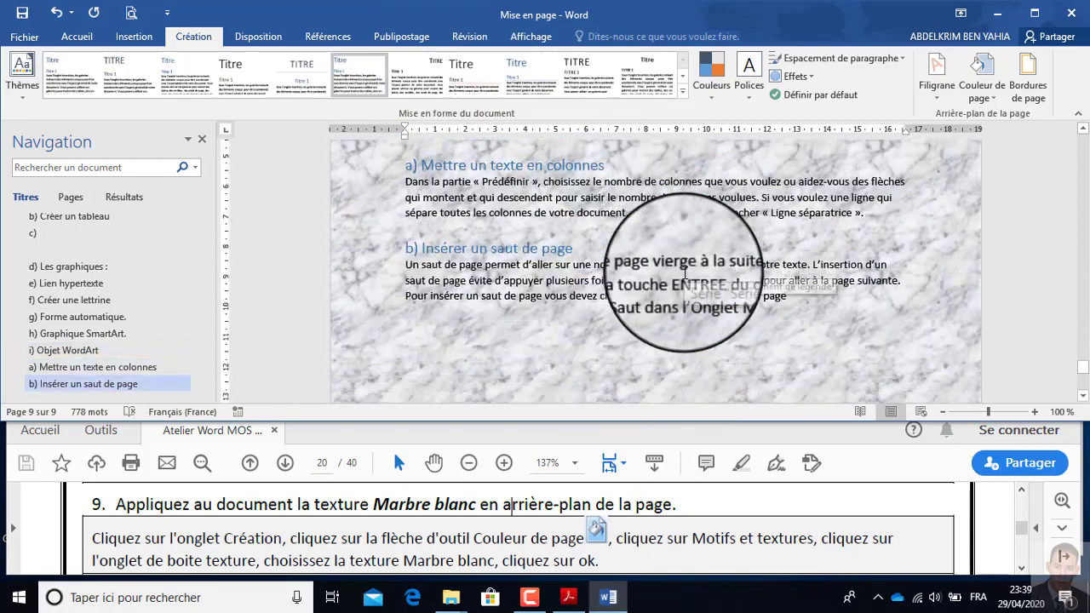
{"action": "scroll", "coordinate": [685, 272], "scroll_direction": "down", "scroll_amount": 3}
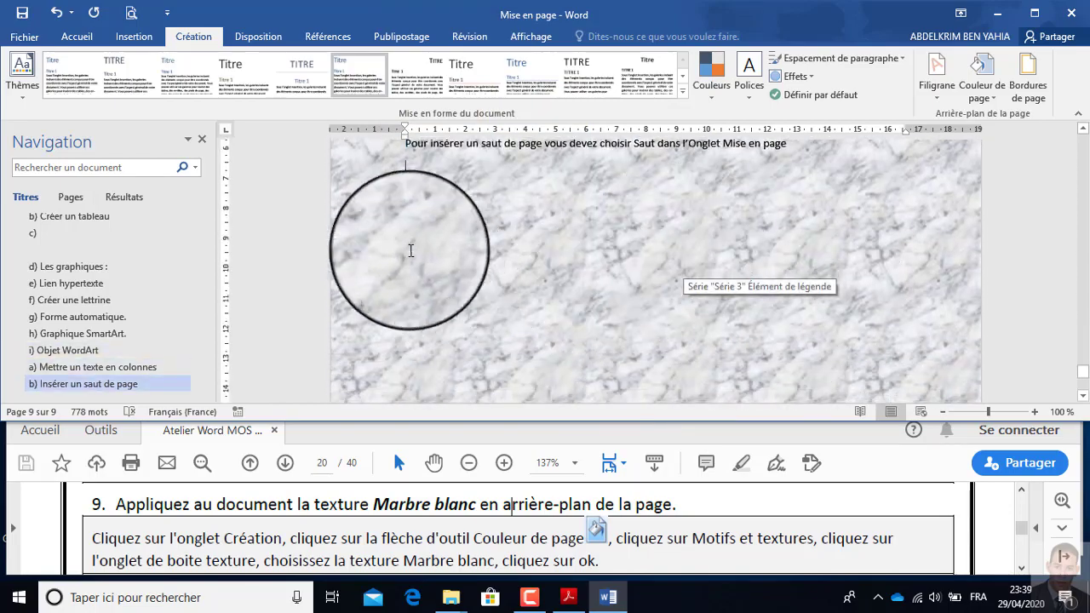
- Read the tenth PDF instruction about the page border, then return to Mise en page in Word
{"action": "left_click", "coordinate": [698, 508]}
{"action": "scroll", "coordinate": [697, 506], "scroll_direction": "down", "scroll_amount": 3}
{"action": "scroll", "coordinate": [696, 504], "scroll_direction": "up", "scroll_amount": 1}
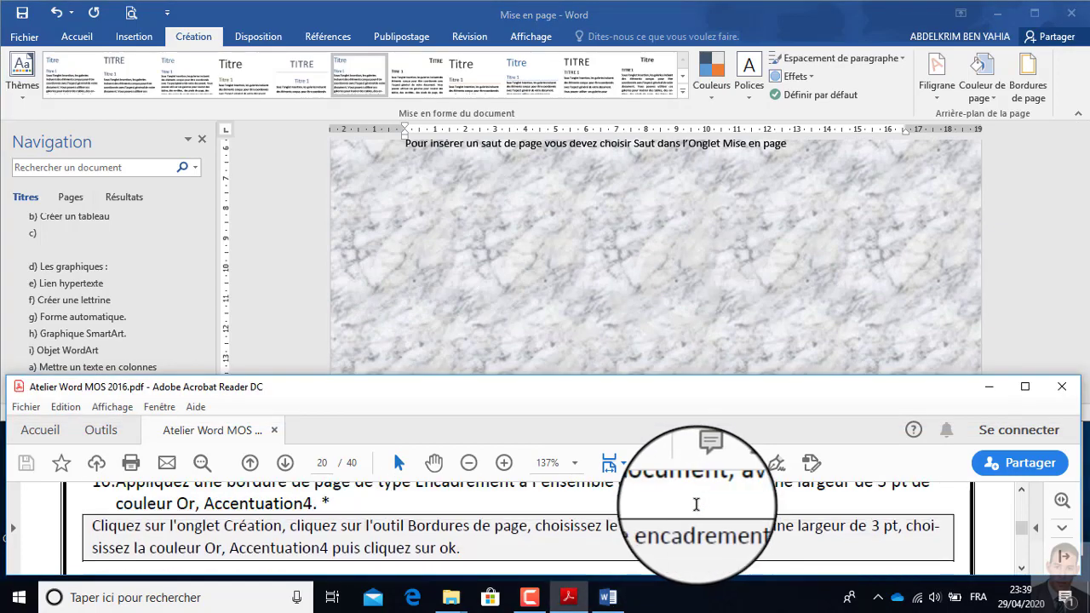
{"action": "scroll", "coordinate": [697, 504], "scroll_direction": "up", "scroll_amount": 1}
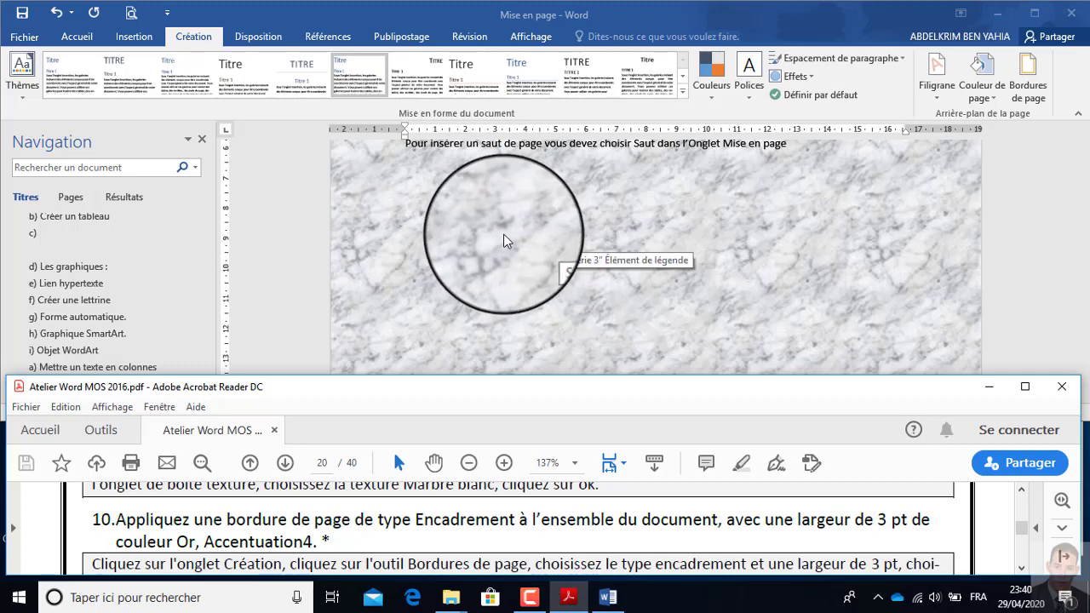
{"action": "left_click", "coordinate": [548, 209]}
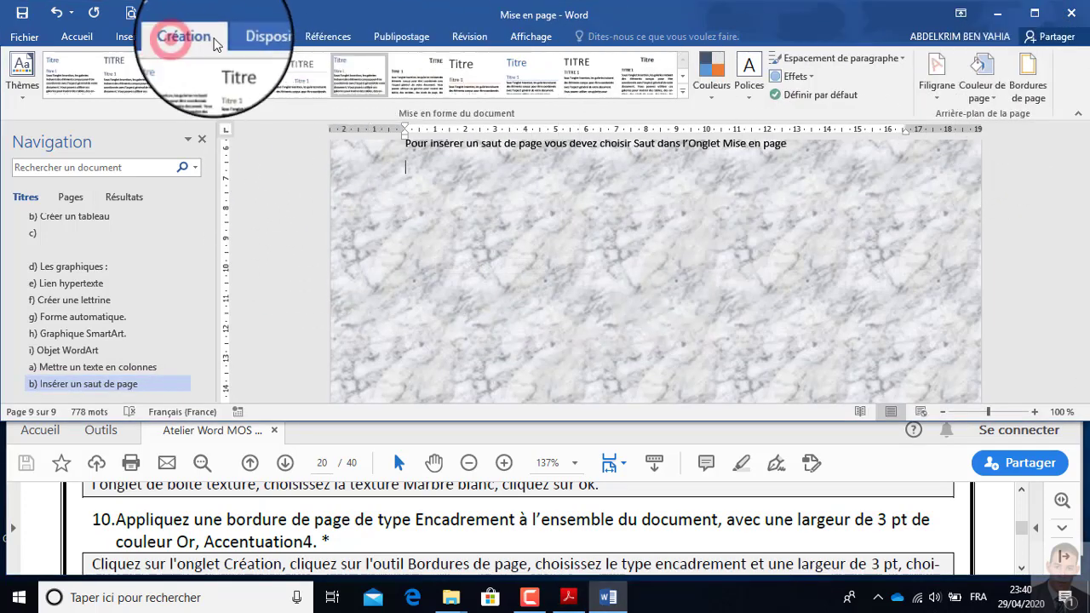
- Apply an Encadrement page border to the whole document, 3 pt wide in the Or, Accentuation4 color
{"action": "left_click", "coordinate": [1037, 100]}
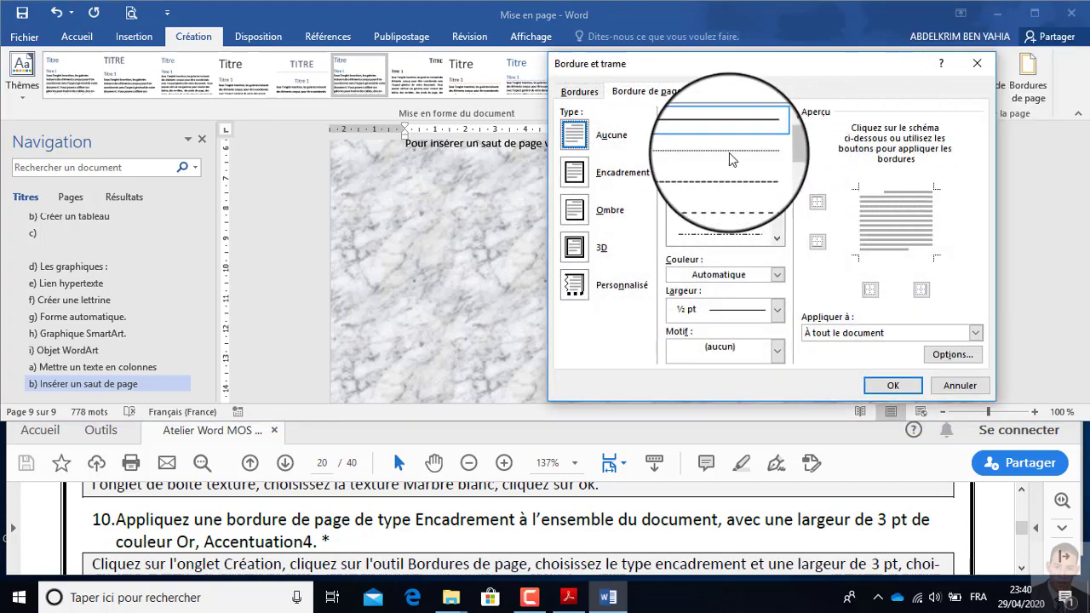
{"action": "left_click", "coordinate": [574, 173]}
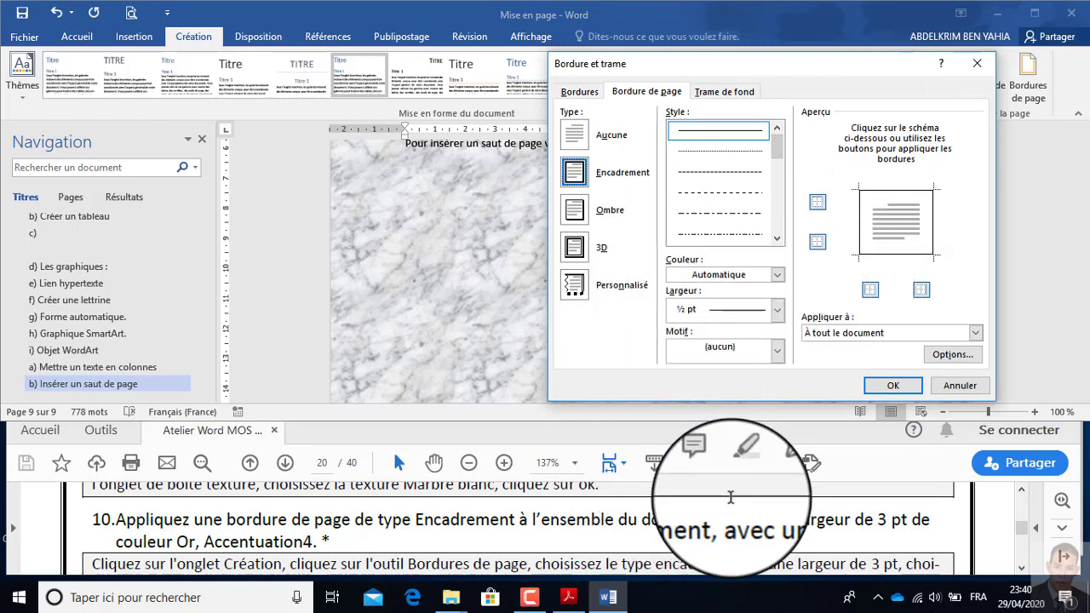
{"action": "left_click", "coordinate": [778, 312]}
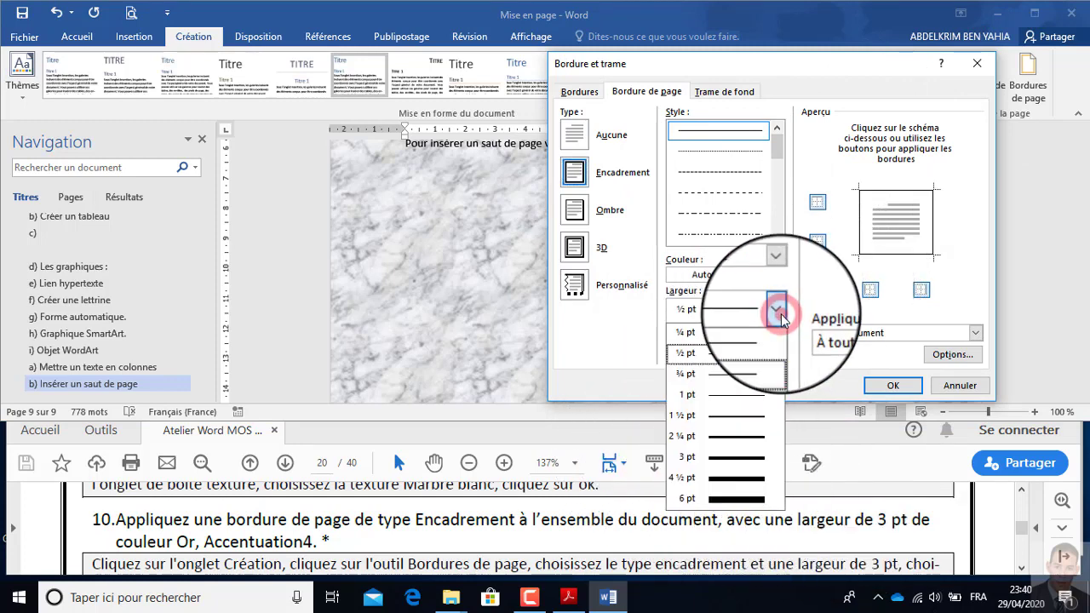
{"action": "left_click", "coordinate": [737, 457]}
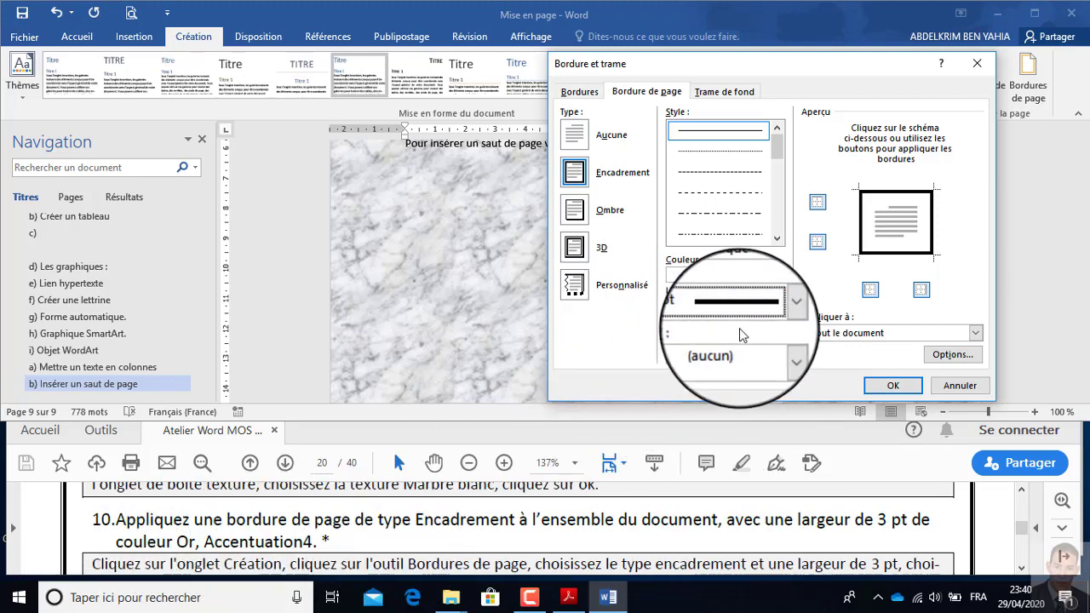
{"action": "left_click", "coordinate": [777, 273]}
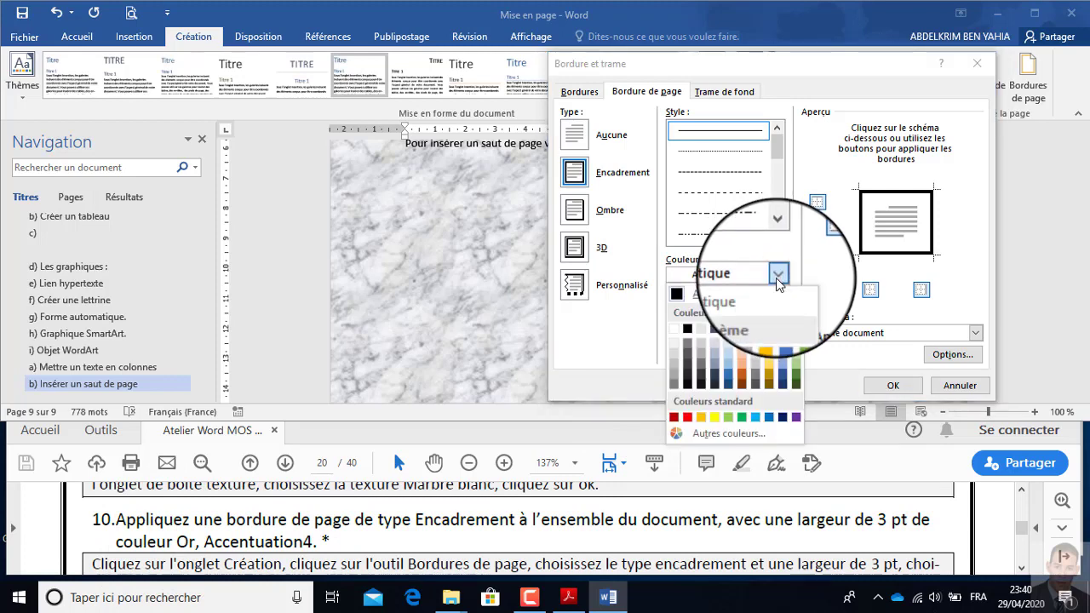
{"action": "left_click", "coordinate": [769, 332]}
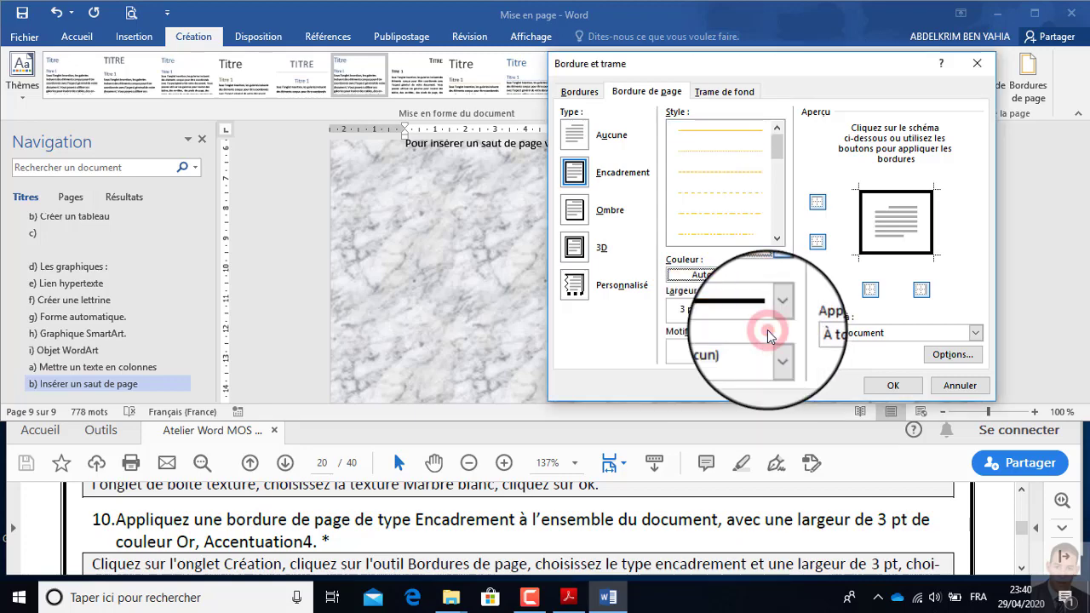
{"action": "left_click", "coordinate": [901, 386]}
{"action": "scroll", "coordinate": [454, 288], "scroll_direction": "up", "scroll_amount": 3}
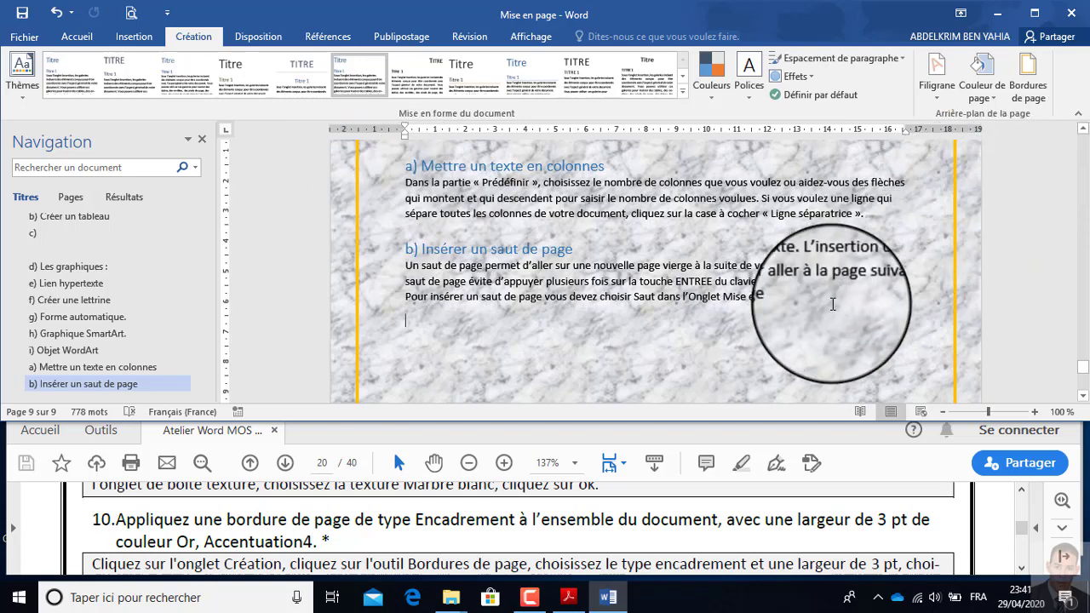
- Read the eleventh instruction in the Atelier Word MOS 2016 PDF about the page border margins
{"action": "left_click", "coordinate": [364, 539]}
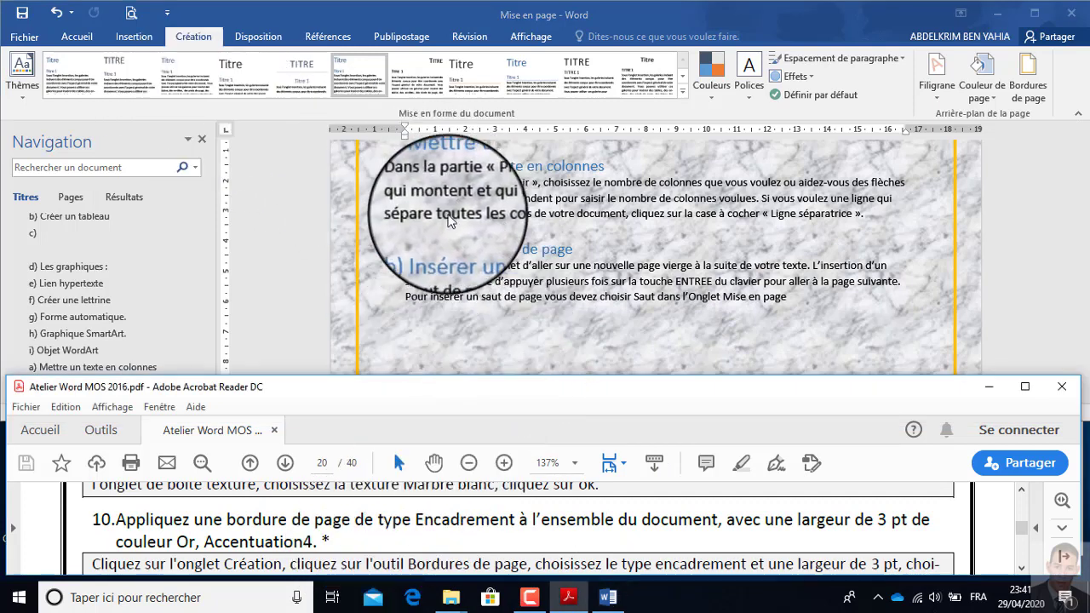
{"action": "left_click", "coordinate": [402, 536]}
{"action": "scroll", "coordinate": [404, 530], "scroll_direction": "down", "scroll_amount": 3}
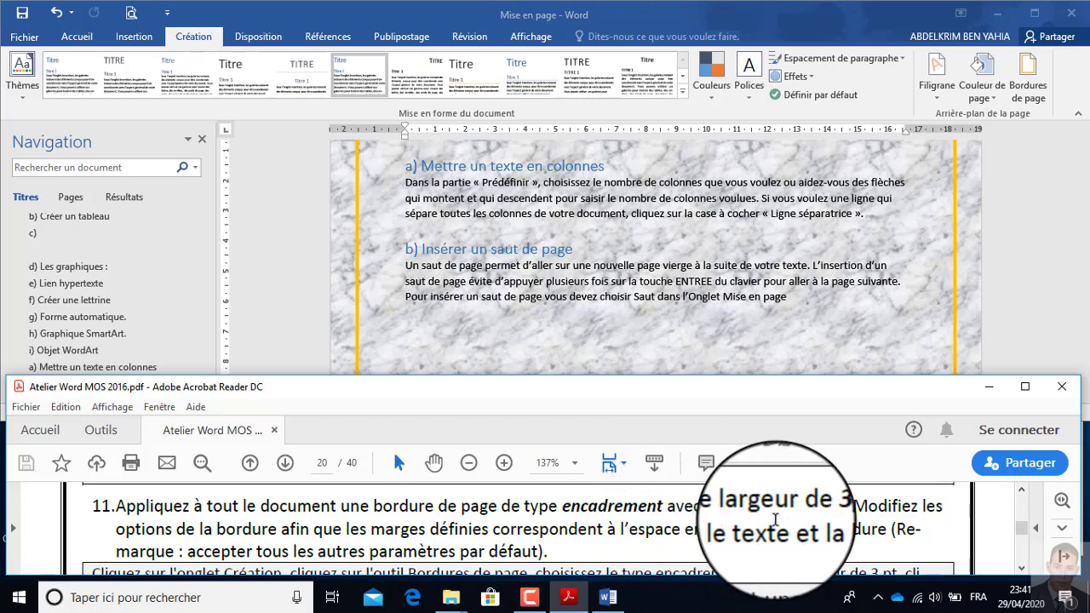
{"action": "left_click", "coordinate": [1029, 79]}
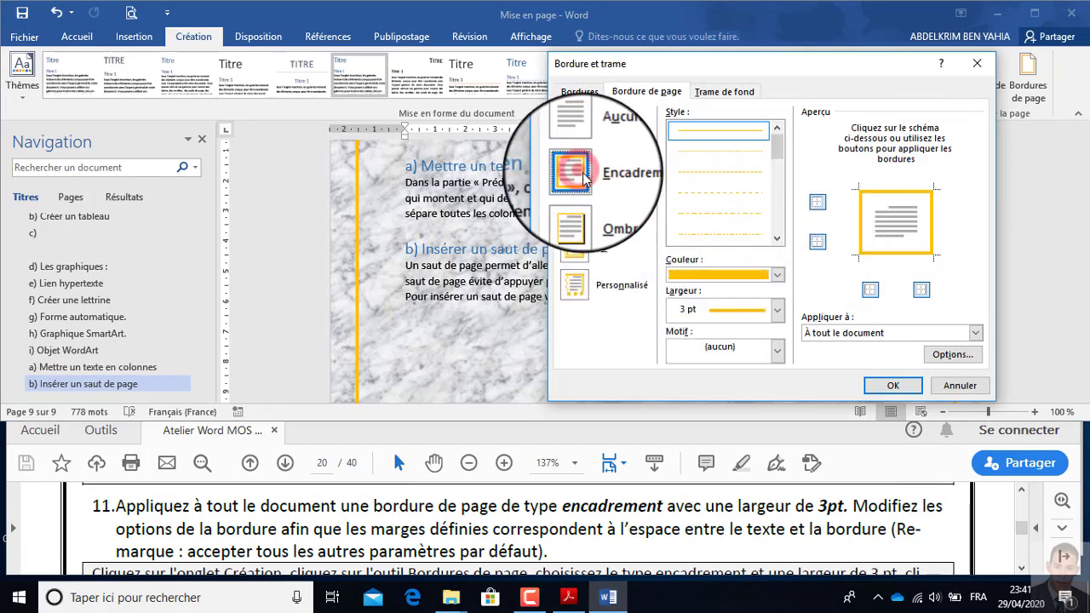
{"action": "left_click", "coordinate": [584, 174]}
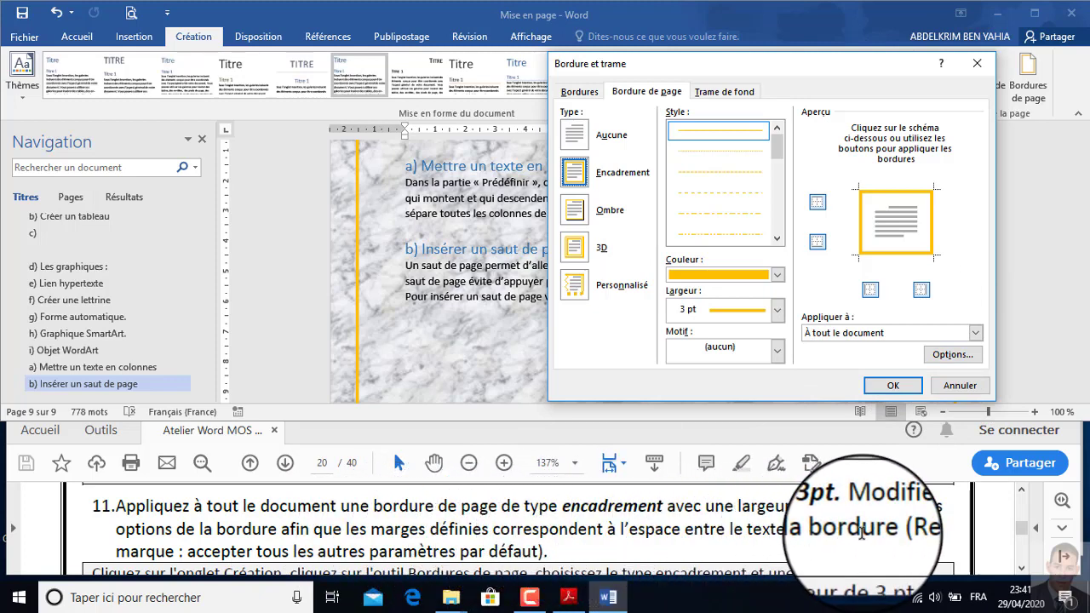
{"action": "left_click", "coordinate": [960, 387]}
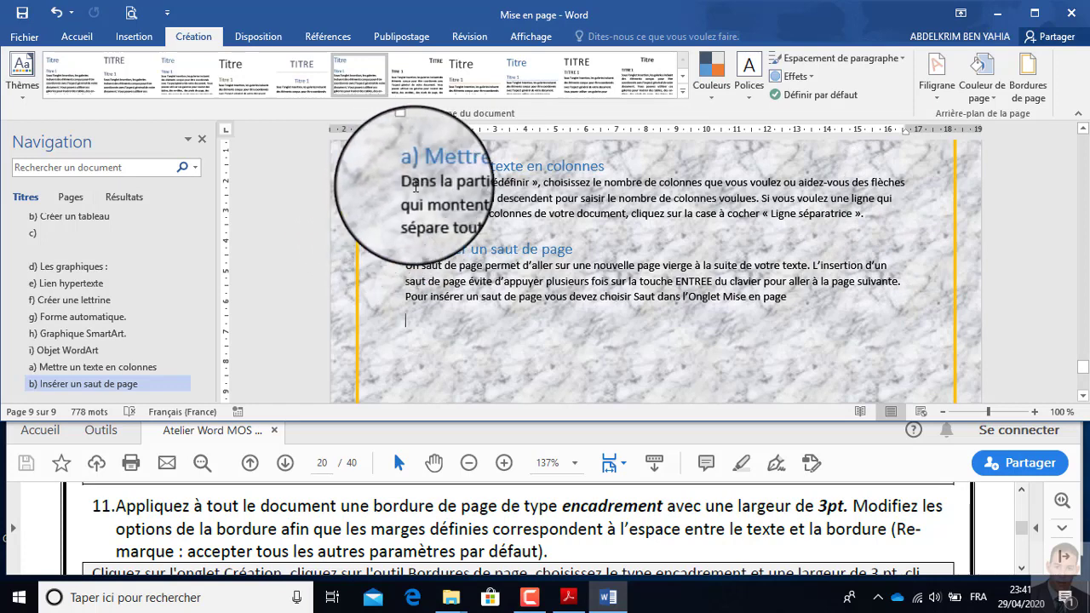
- In Mise en page in Word, measure the page border's margins from Texte and apply the border to the whole document
{"action": "left_click", "coordinate": [1032, 83]}
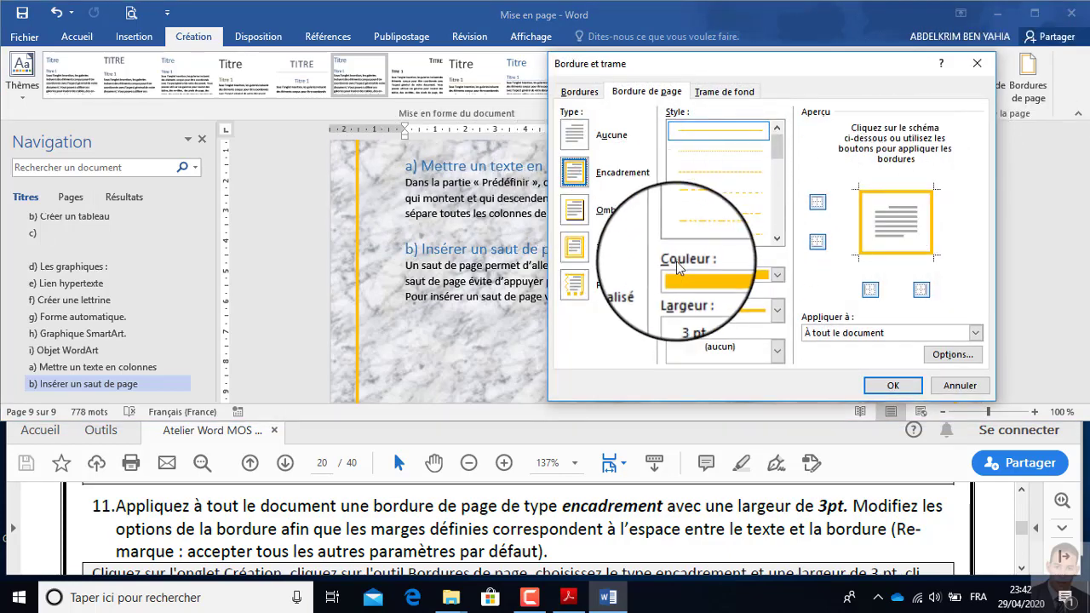
{"action": "left_click", "coordinate": [952, 354]}
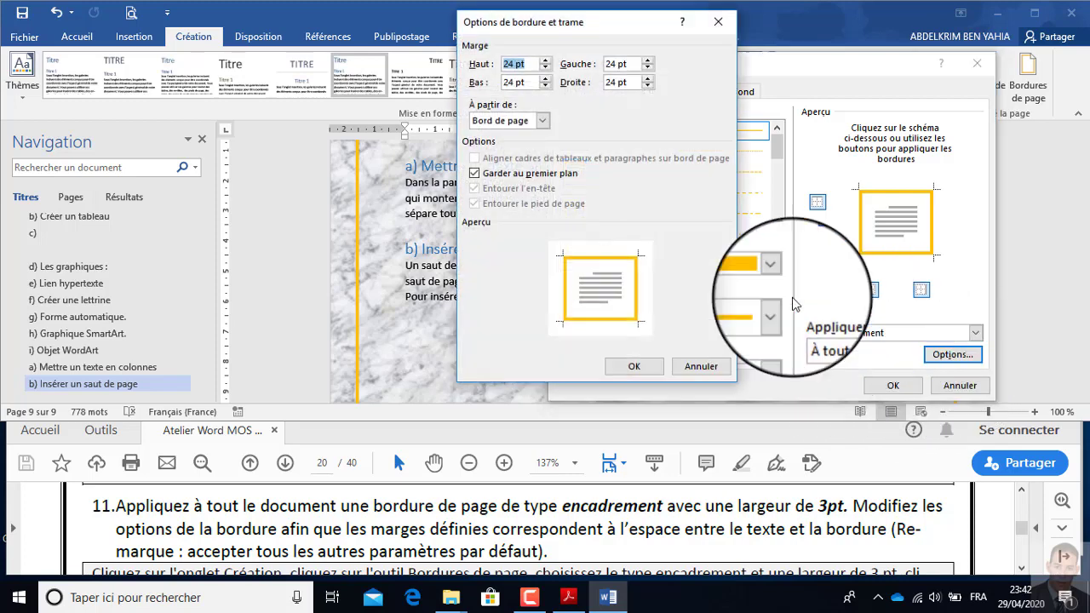
{"action": "left_click", "coordinate": [505, 125]}
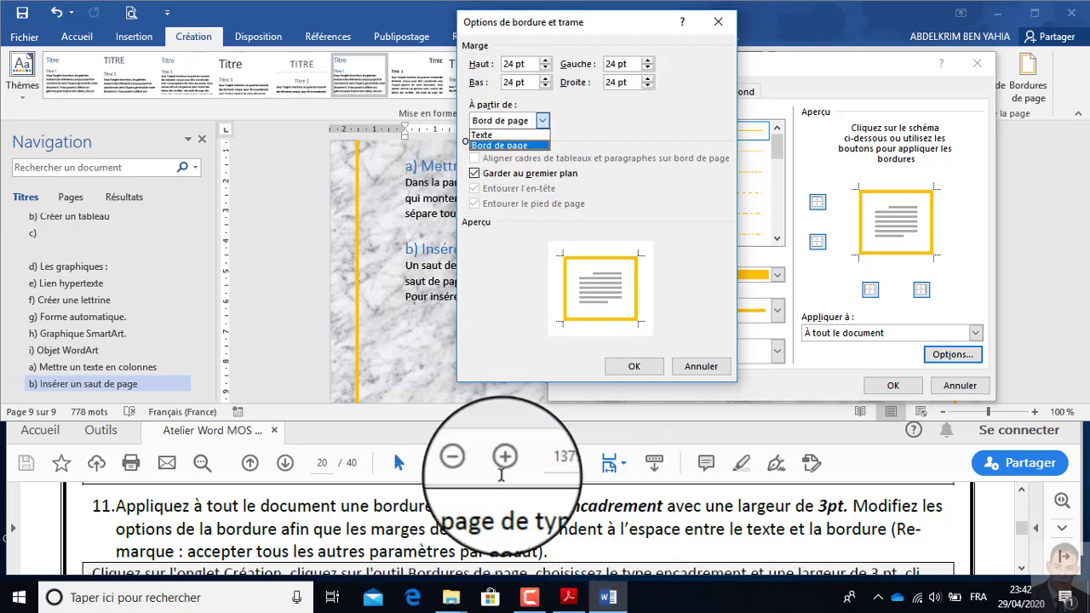
{"action": "left_click", "coordinate": [487, 136]}
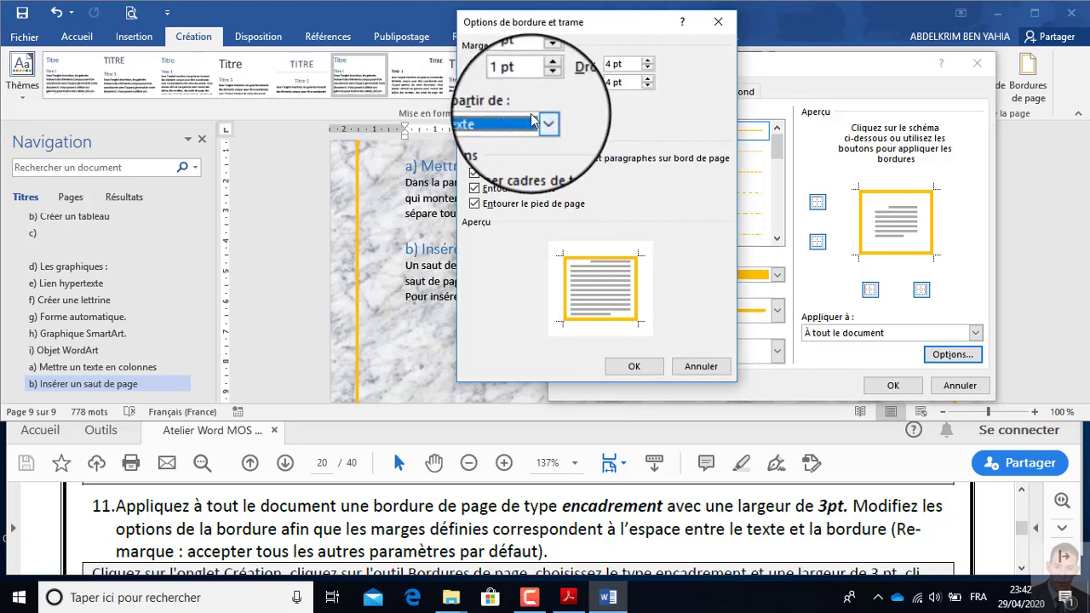
{"action": "left_click", "coordinate": [646, 365]}
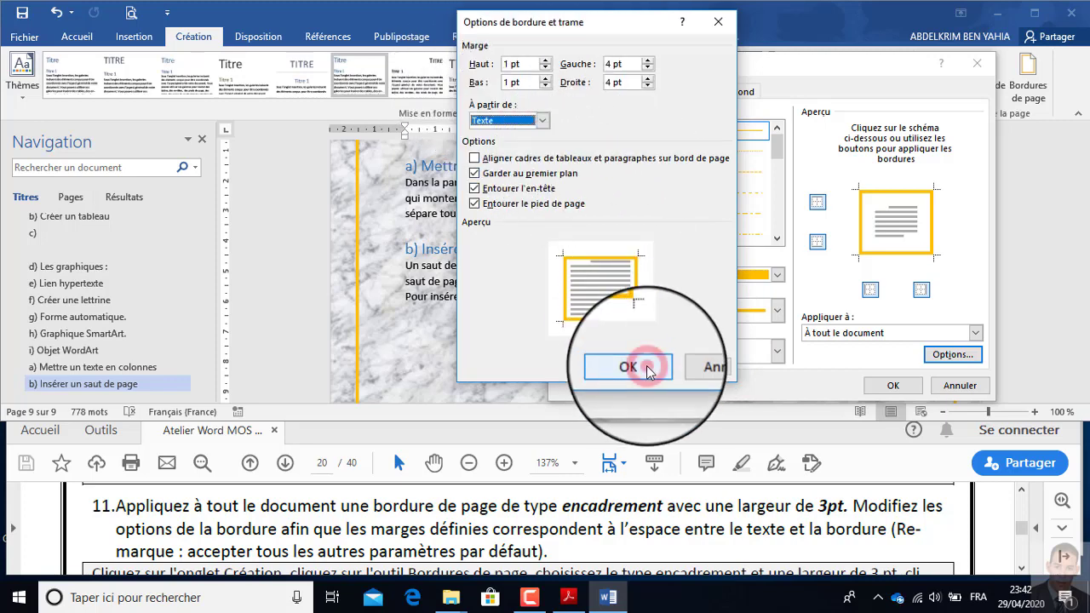
{"action": "left_click", "coordinate": [892, 385]}
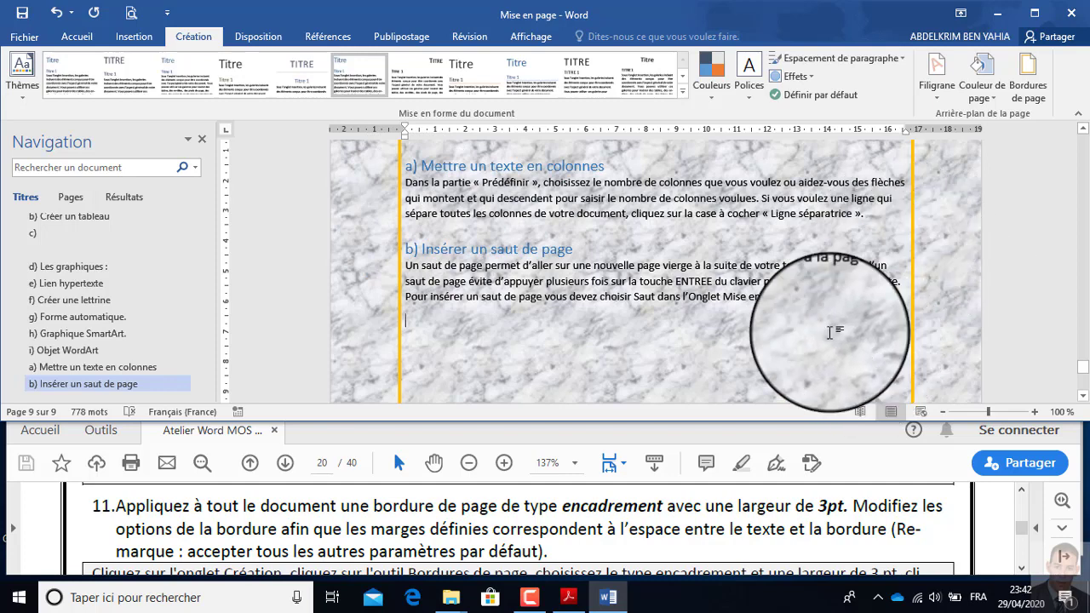
- Check the solution to the eleventh instruction in the PDF and read the twelfth one about the page margins
{"action": "left_click", "coordinate": [556, 543]}
{"action": "scroll", "coordinate": [556, 542], "scroll_direction": "down", "scroll_amount": 5}
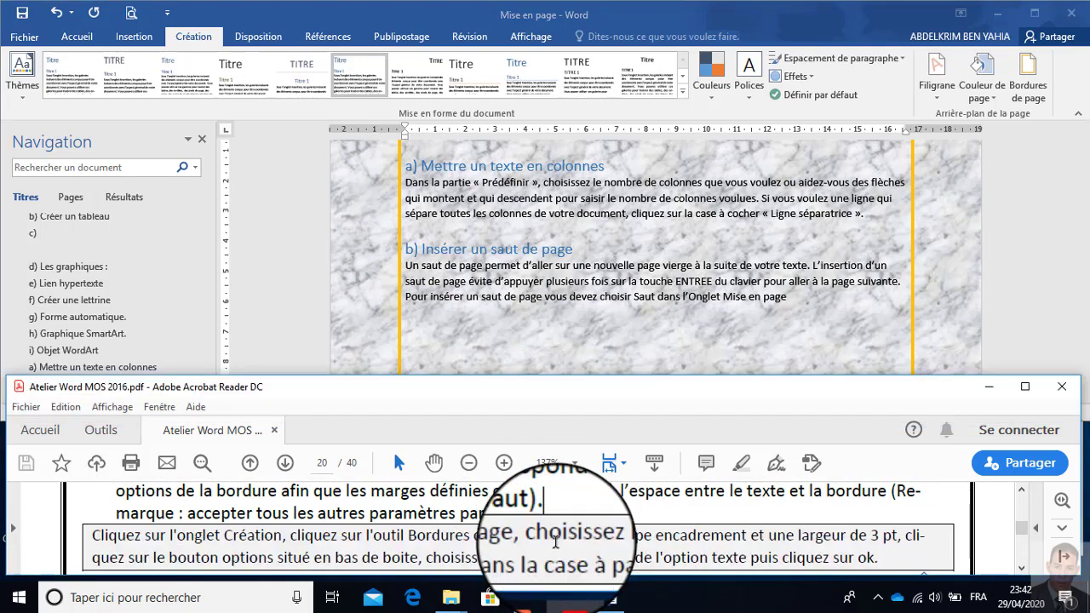
{"action": "scroll", "coordinate": [555, 541], "scroll_direction": "down", "scroll_amount": 10}
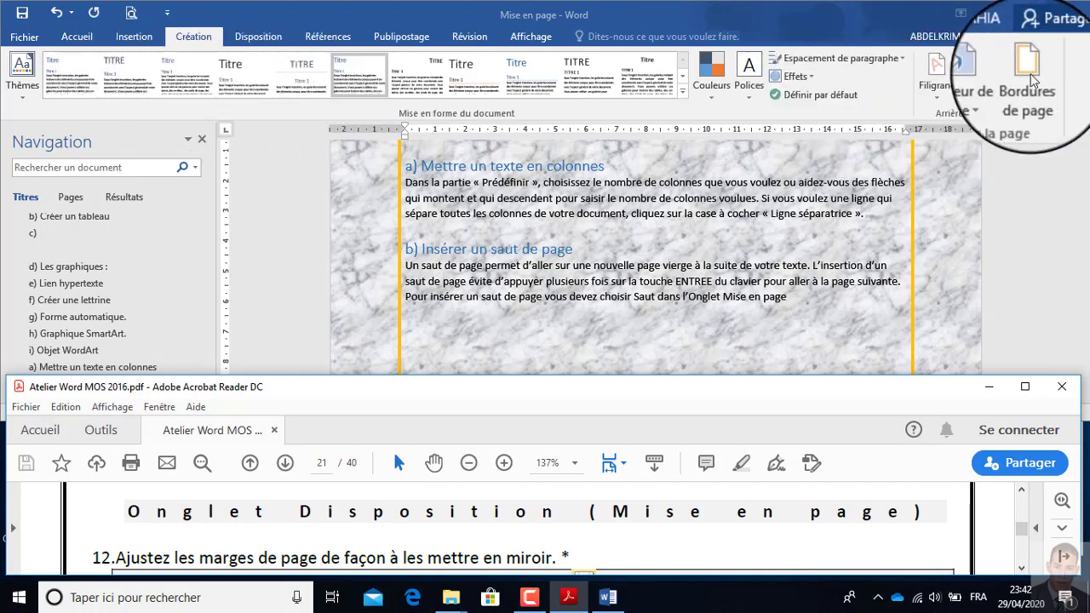
{"action": "left_click", "coordinate": [255, 43]}
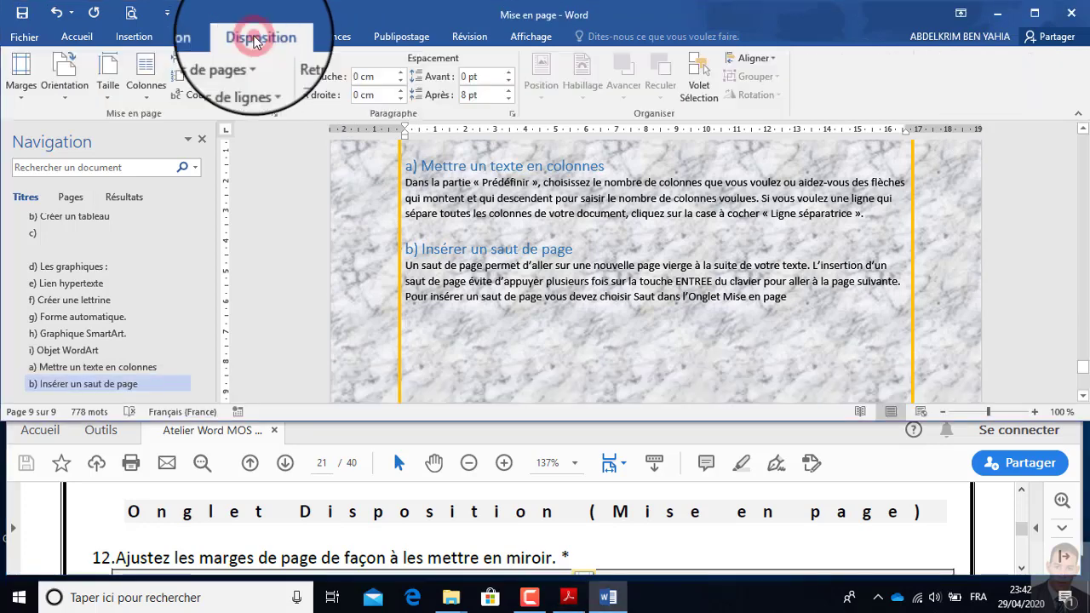
{"action": "left_click", "coordinate": [274, 541]}
{"action": "scroll", "coordinate": [274, 541], "scroll_direction": "down", "scroll_amount": 2}
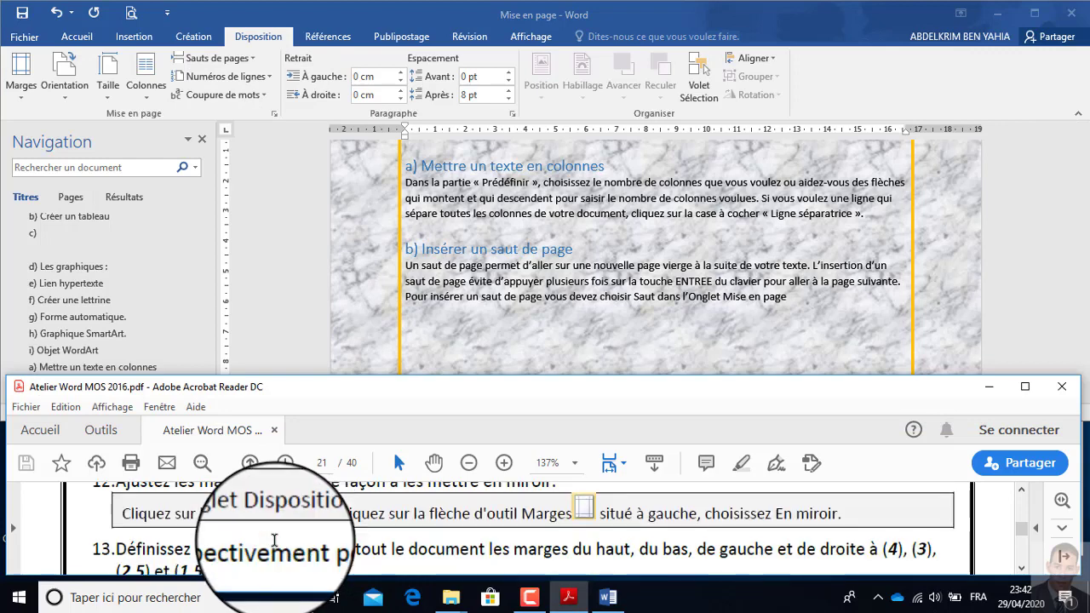
{"action": "scroll", "coordinate": [256, 541], "scroll_direction": "up", "scroll_amount": 1}
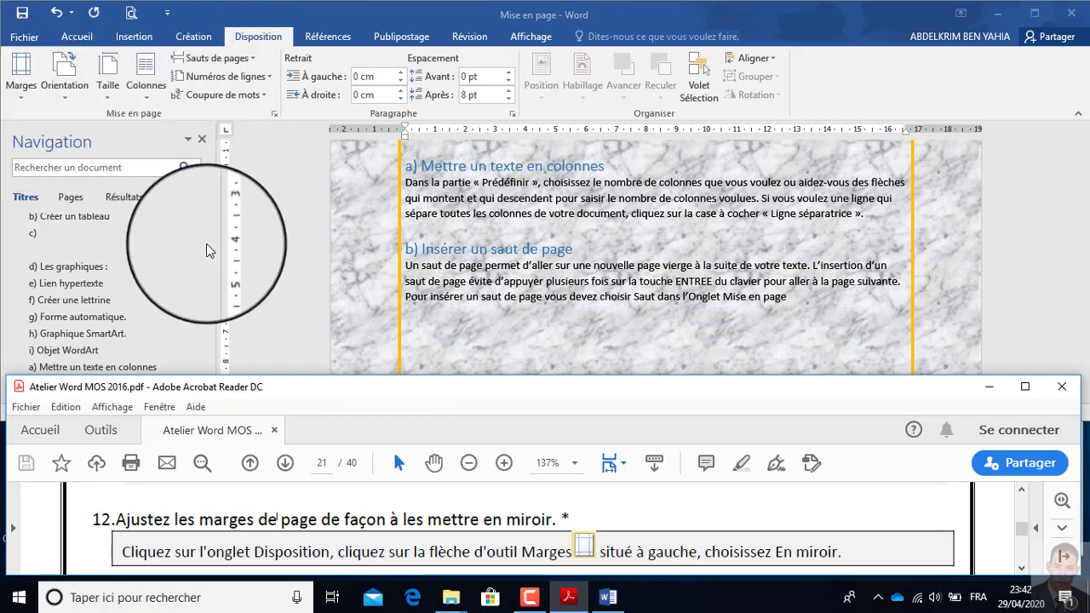
- Apply the En miroir margins preset to the Word document
{"action": "left_click", "coordinate": [21, 96]}
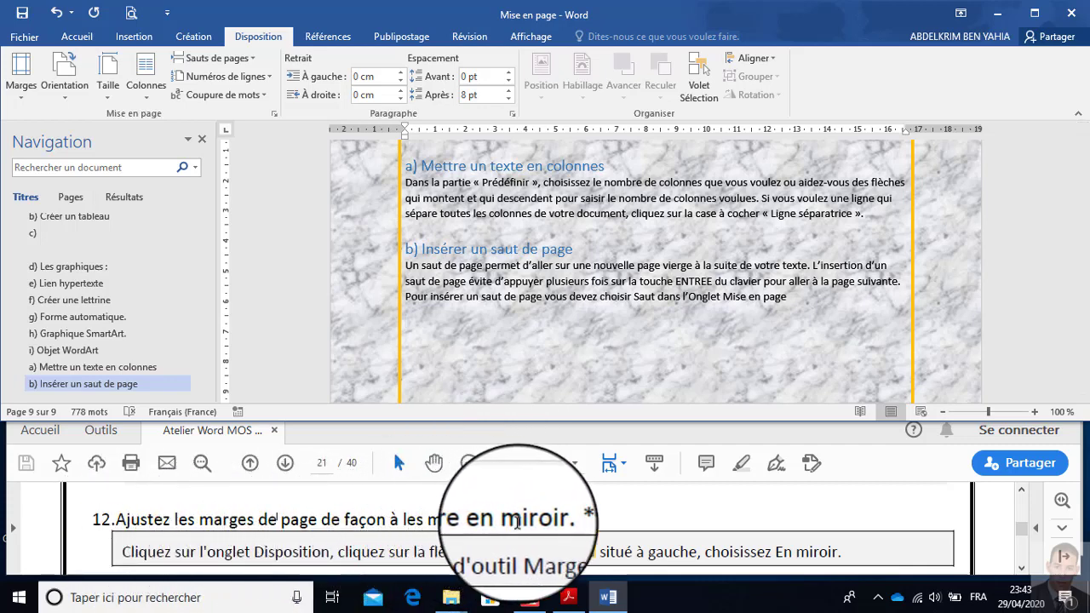
{"action": "left_click", "coordinate": [21, 102]}
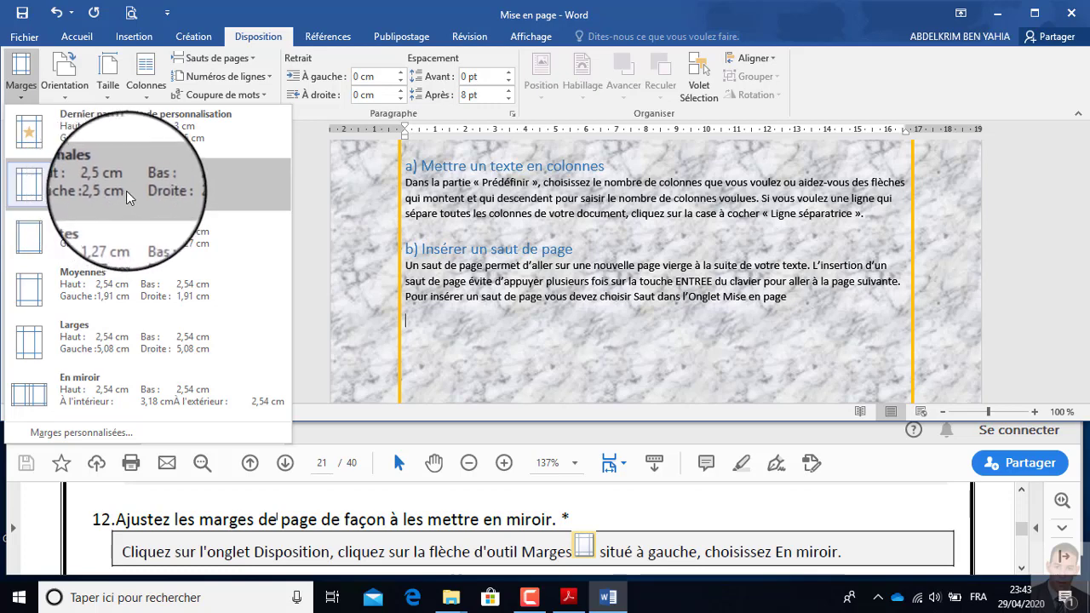
{"action": "left_click", "coordinate": [100, 398]}
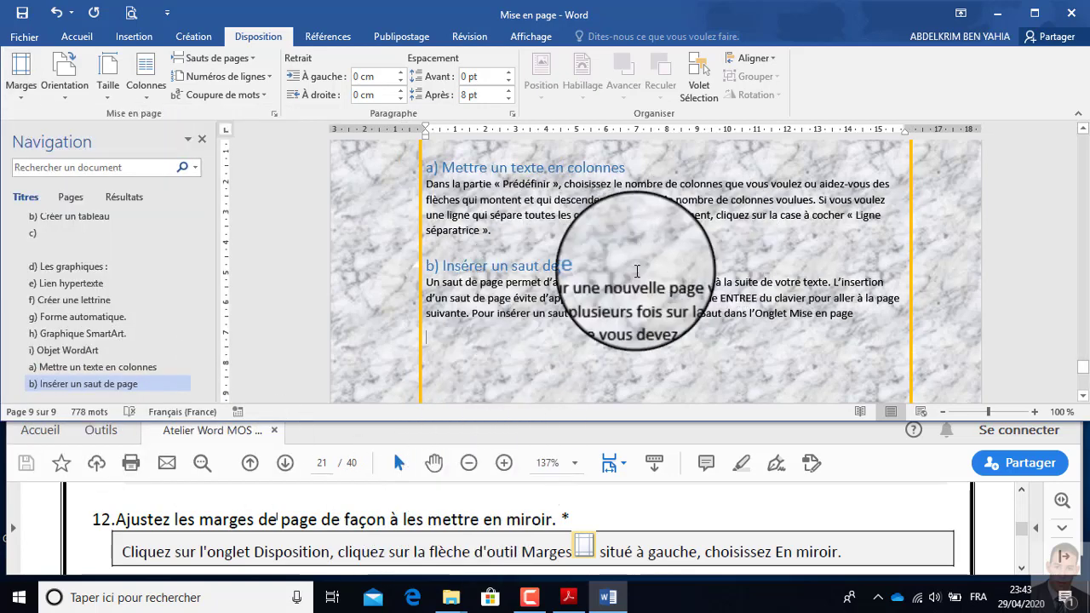
- Read the thirteenth instruction in the PDF about the four page margins
{"action": "scroll", "coordinate": [417, 550], "scroll_direction": "down", "scroll_amount": 2}
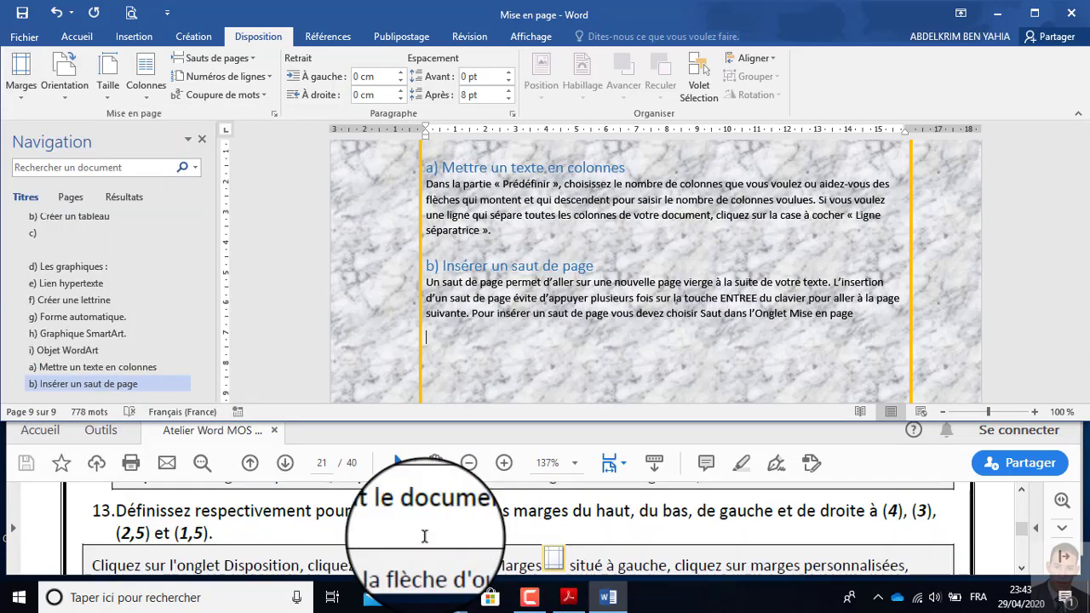
{"action": "scroll", "coordinate": [421, 540], "scroll_direction": "up", "scroll_amount": 2}
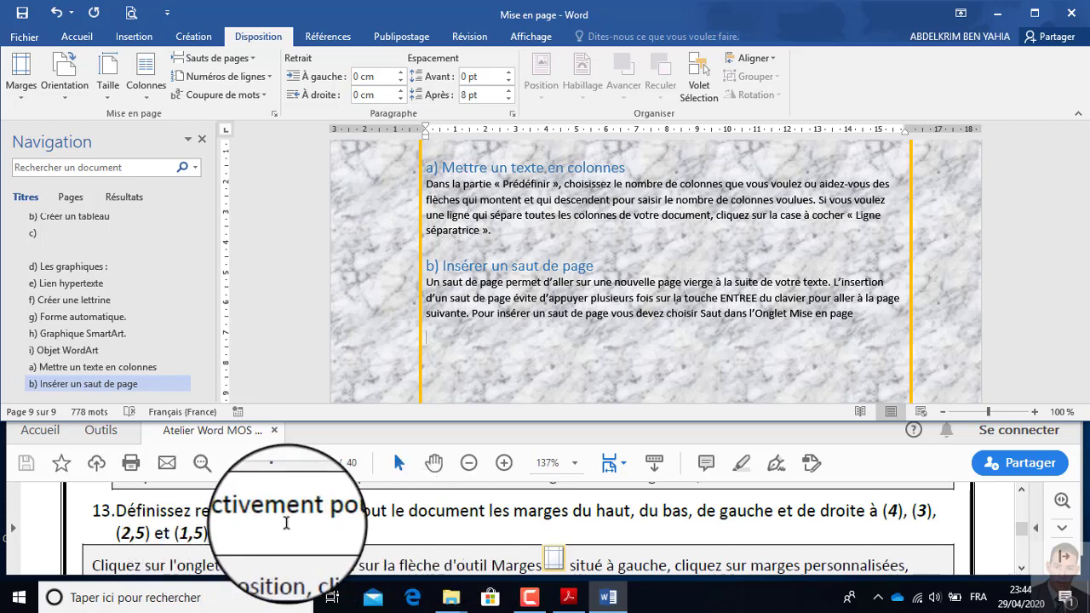
- Apply the Normales margins preset in Word and view the resulting custom margin settings
{"action": "left_click", "coordinate": [25, 96]}
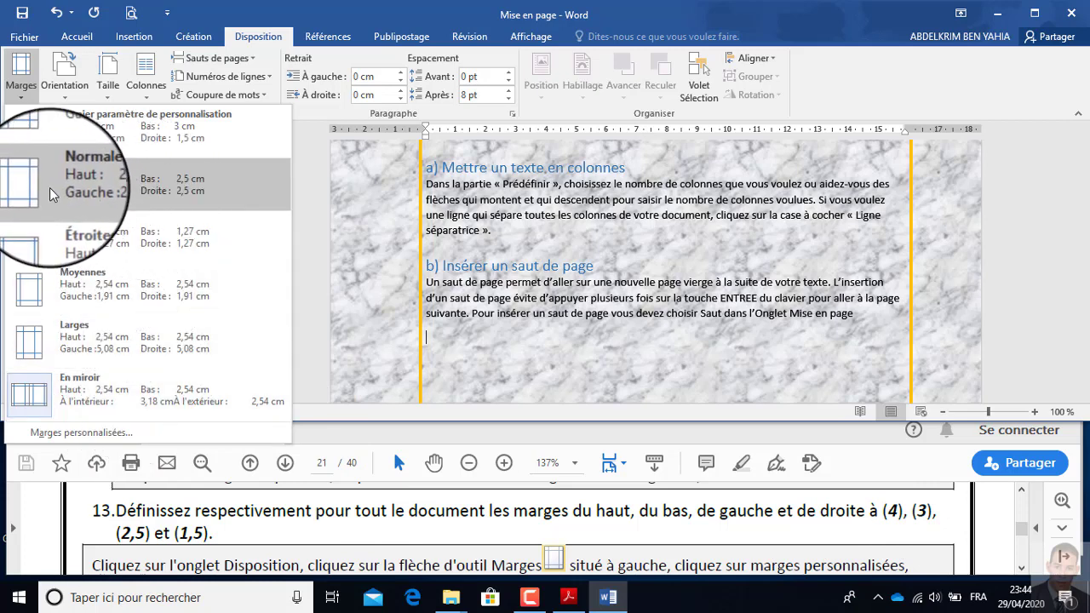
{"action": "left_click", "coordinate": [105, 184]}
{"action": "left_click", "coordinate": [20, 93]}
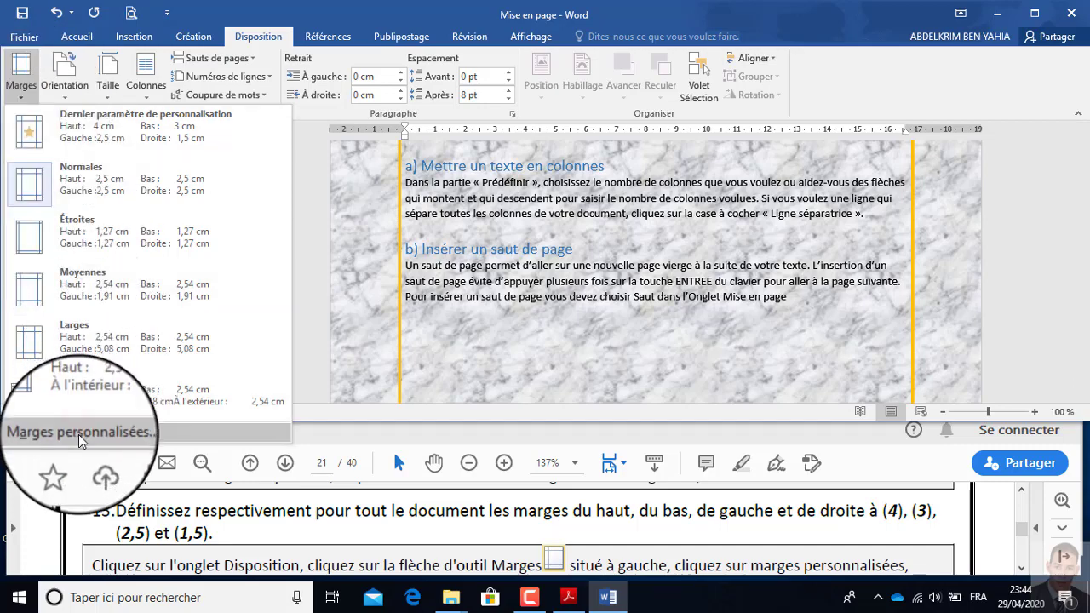
{"action": "left_click", "coordinate": [78, 434]}
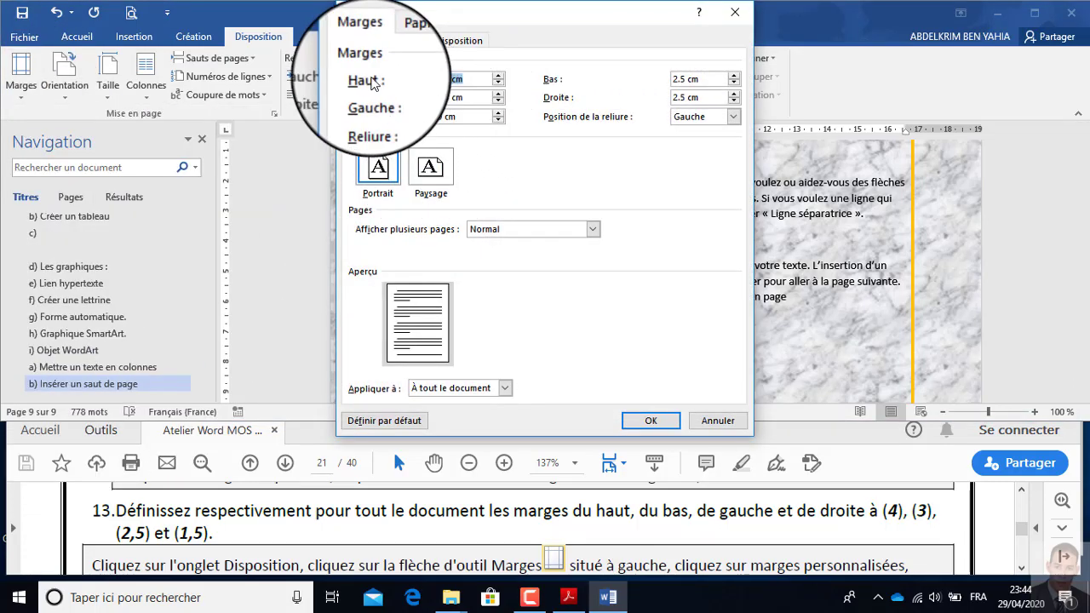
{"action": "left_click", "coordinate": [734, 12]}
- Switch the margins back to the En miroir preset and inspect its inside and outside settings in the page setup
{"action": "left_click", "coordinate": [36, 101]}
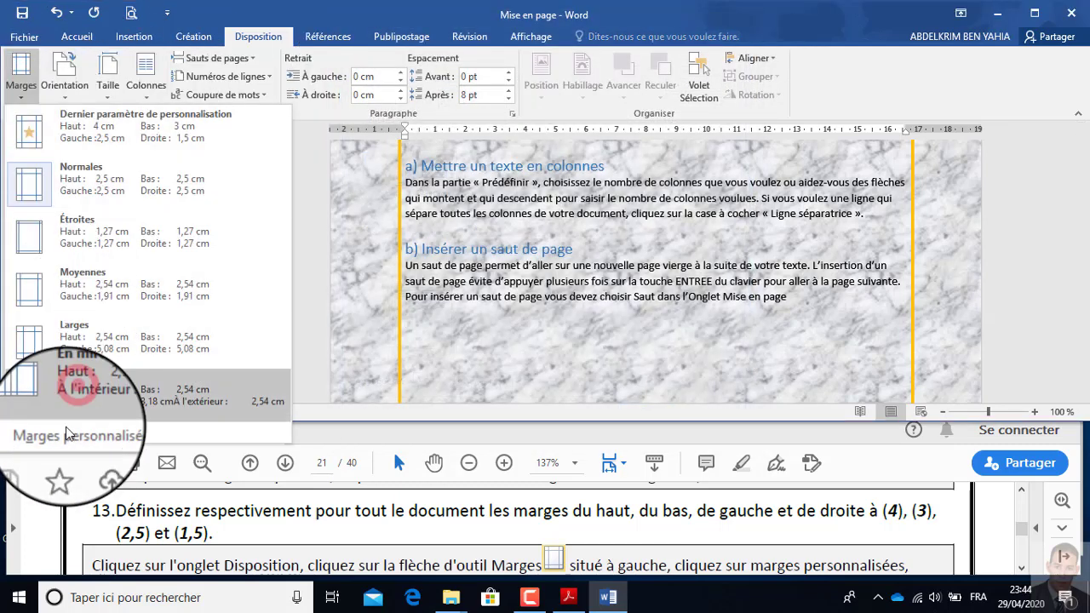
{"action": "left_click", "coordinate": [26, 387]}
{"action": "left_click", "coordinate": [24, 77]}
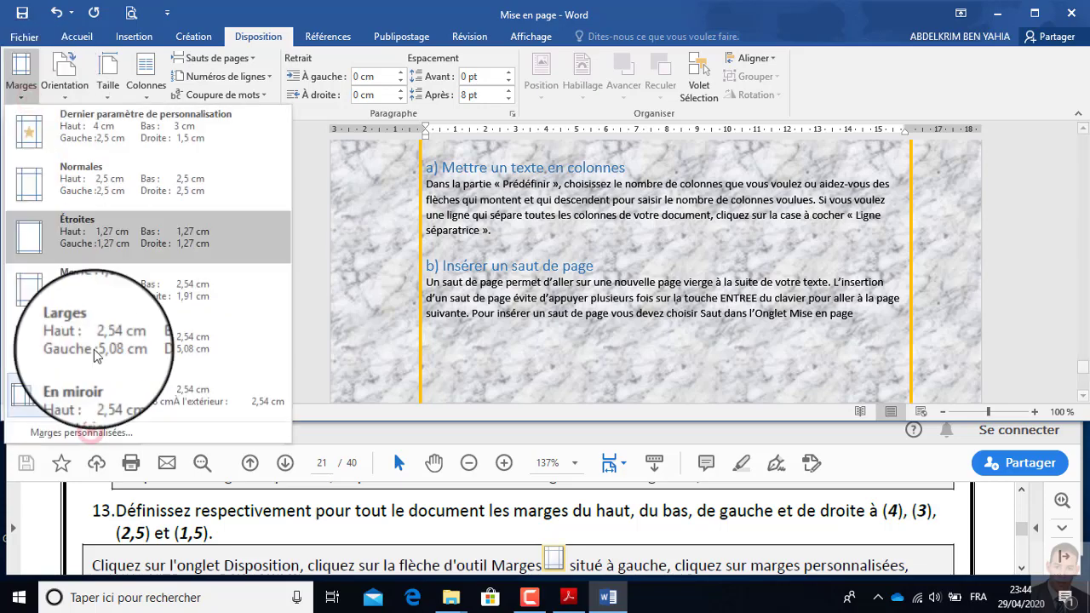
{"action": "left_click", "coordinate": [60, 432]}
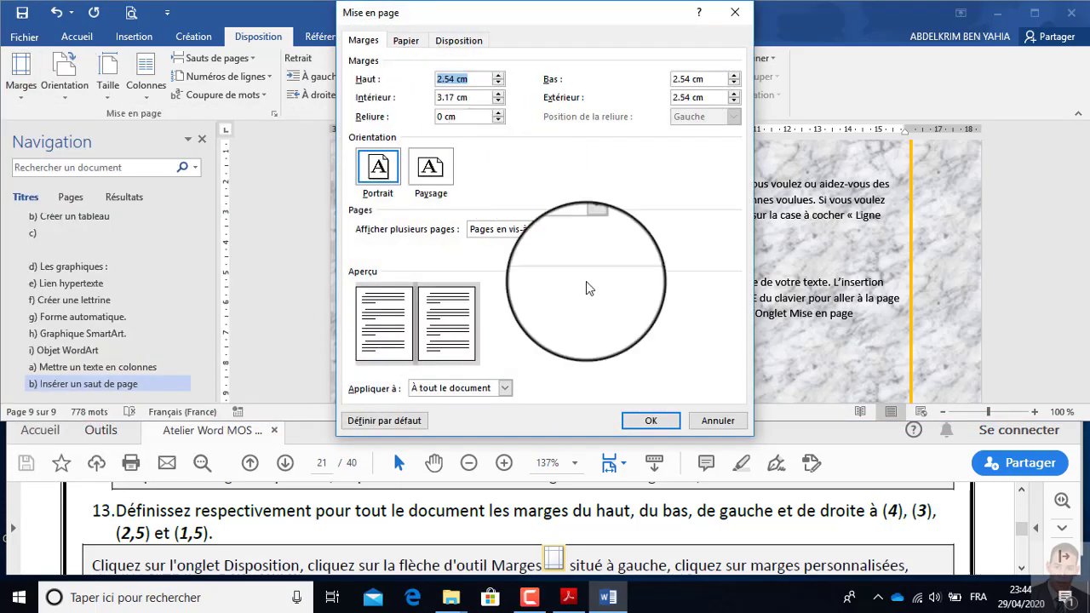
{"action": "left_click", "coordinate": [716, 420]}
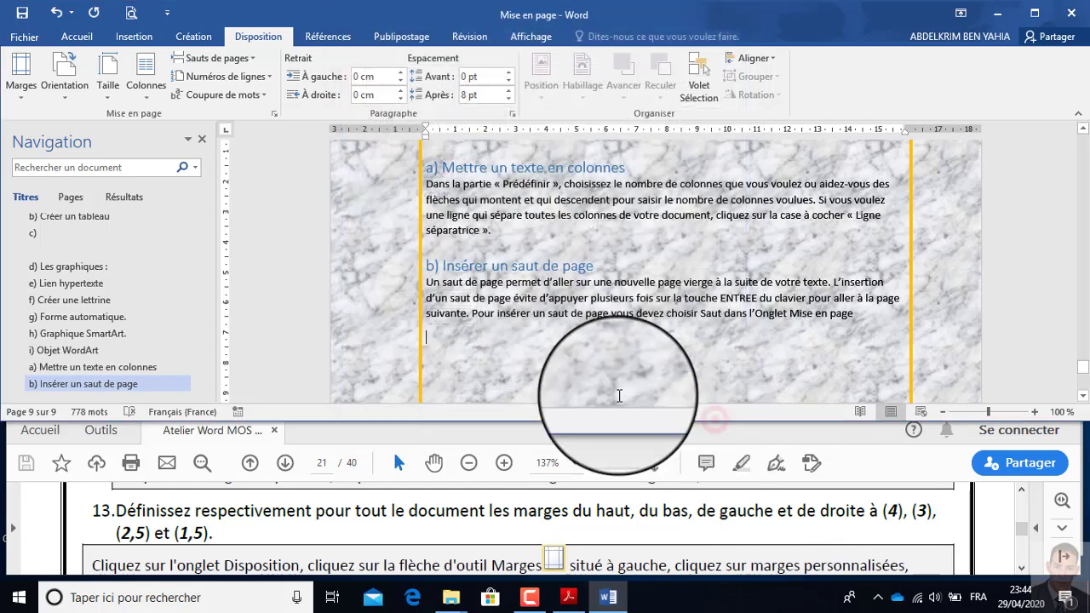
- Reset the document to the Normales margins, and set custom margins of 4 cm top, 3 cm bottom, 2.5 cm left and 1.5 cm right
{"action": "left_click", "coordinate": [21, 101]}
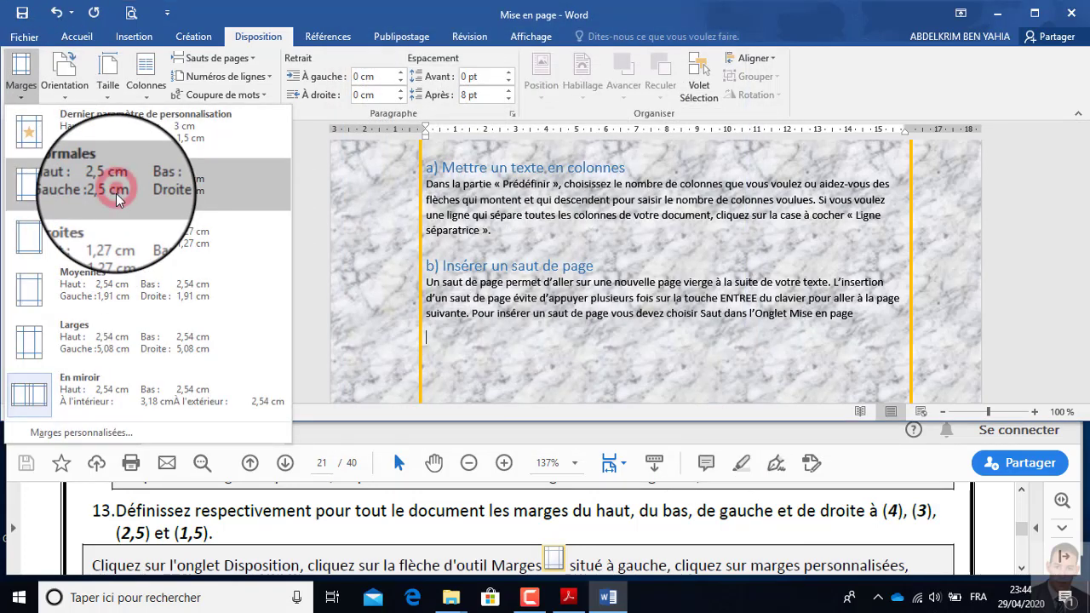
{"action": "left_click", "coordinate": [116, 193]}
{"action": "left_click", "coordinate": [22, 101]}
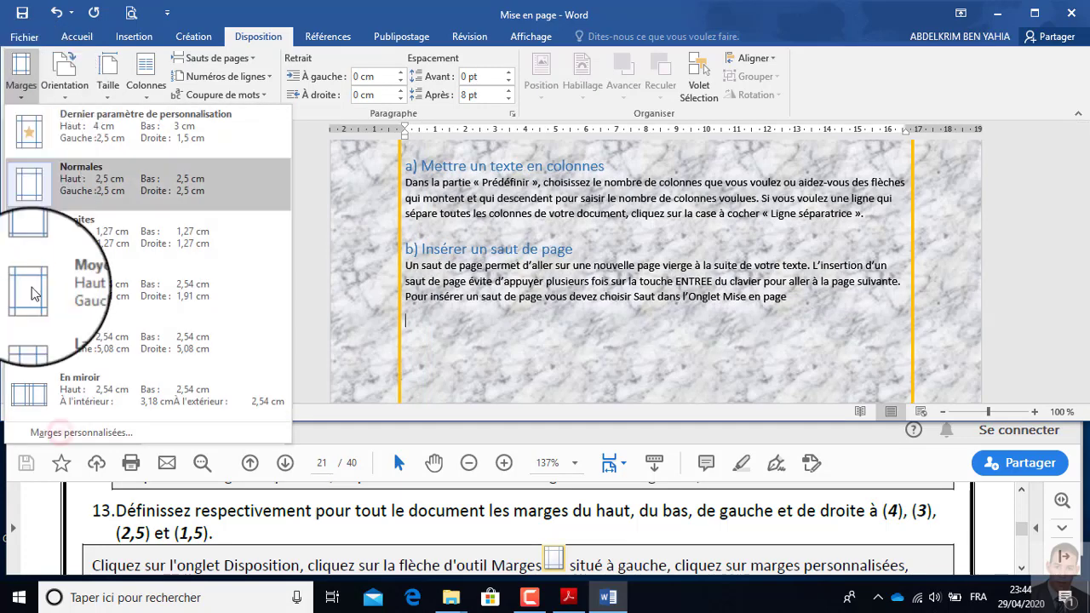
{"action": "left_click", "coordinate": [43, 431]}
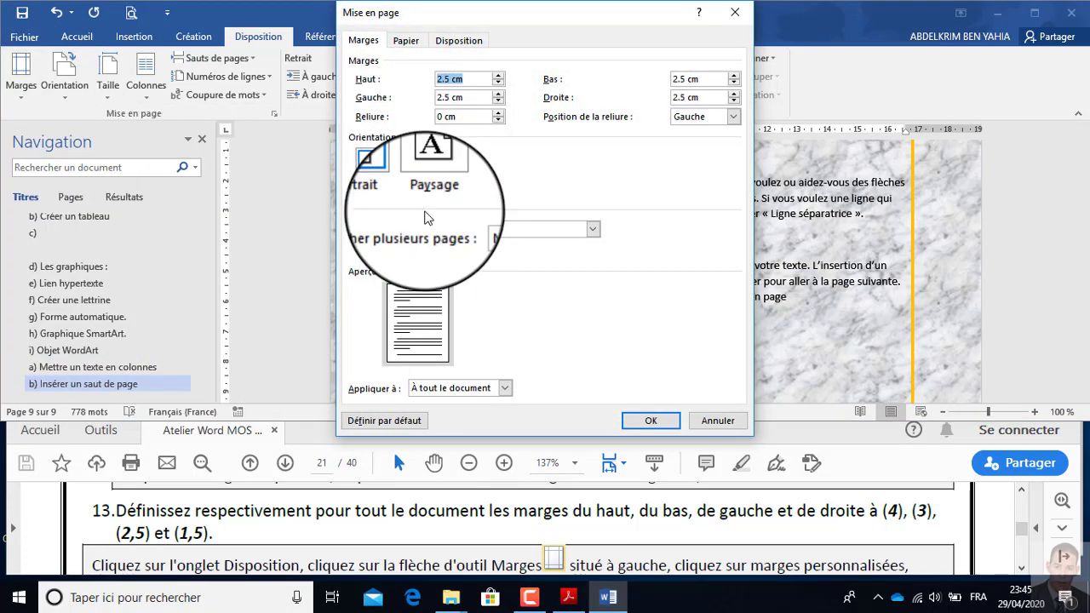
{"action": "left_click", "coordinate": [454, 81]}
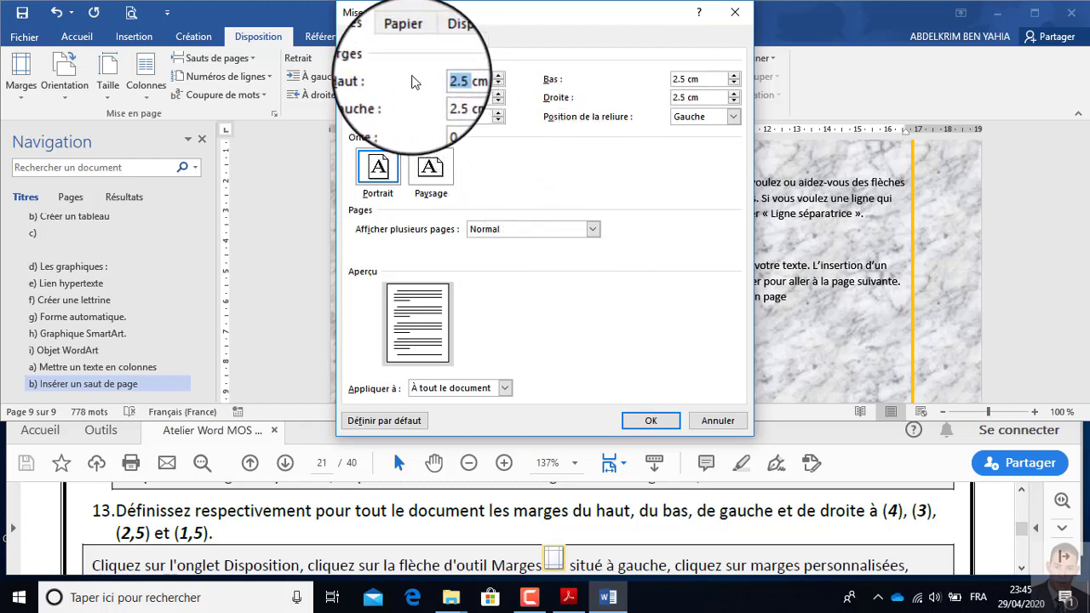
{"action": "type", "text": "4"}
{"action": "left_click", "coordinate": [690, 79]}
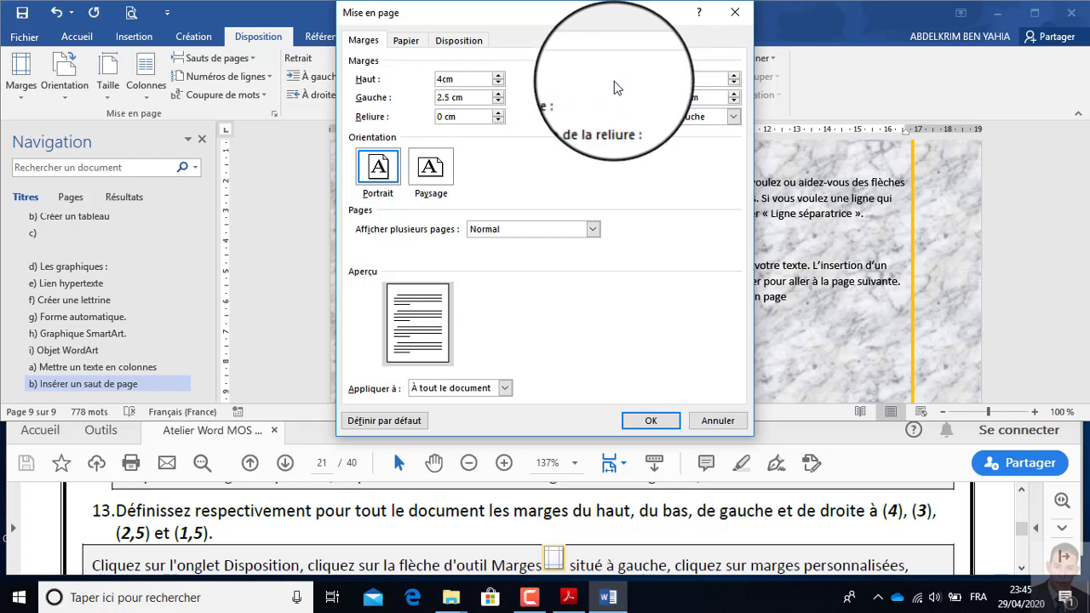
{"action": "type", "text": "3cm"}
{"action": "left_click", "coordinate": [451, 98]}
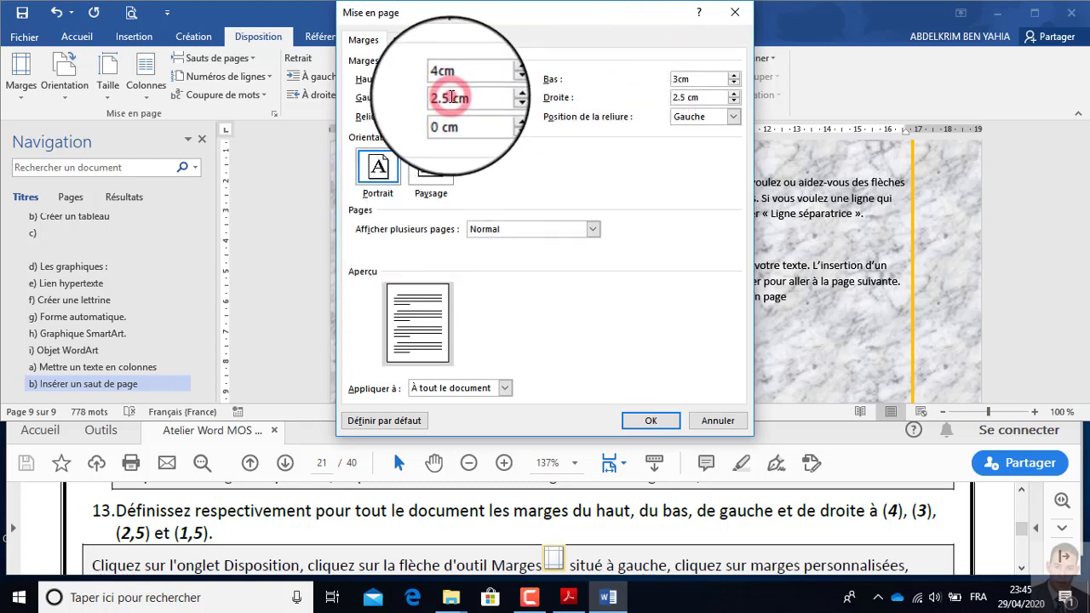
{"action": "left_click", "coordinate": [679, 99]}
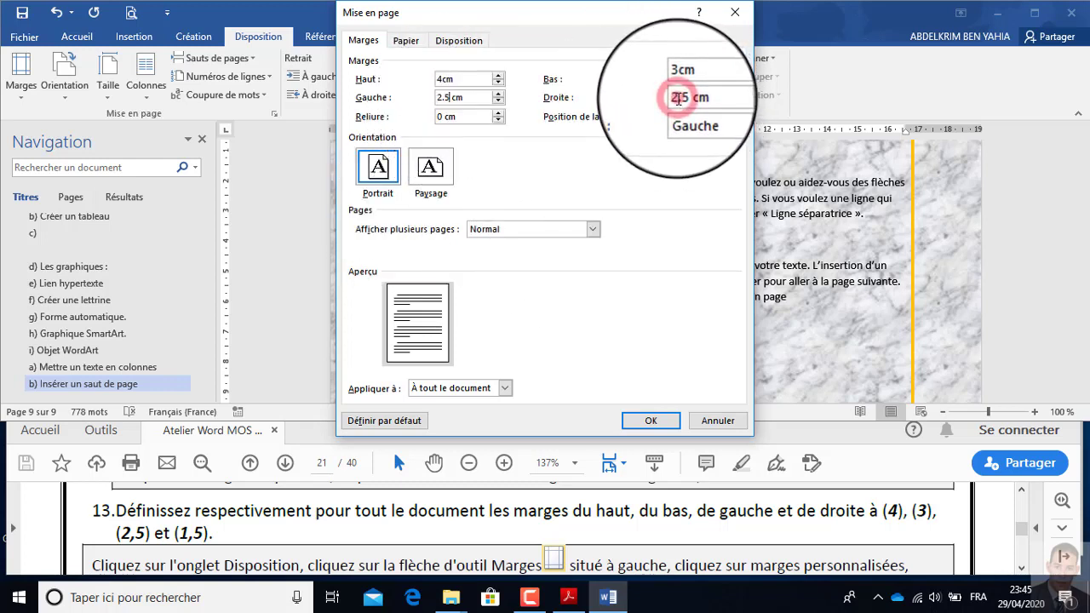
{"action": "type", "text": "1"}
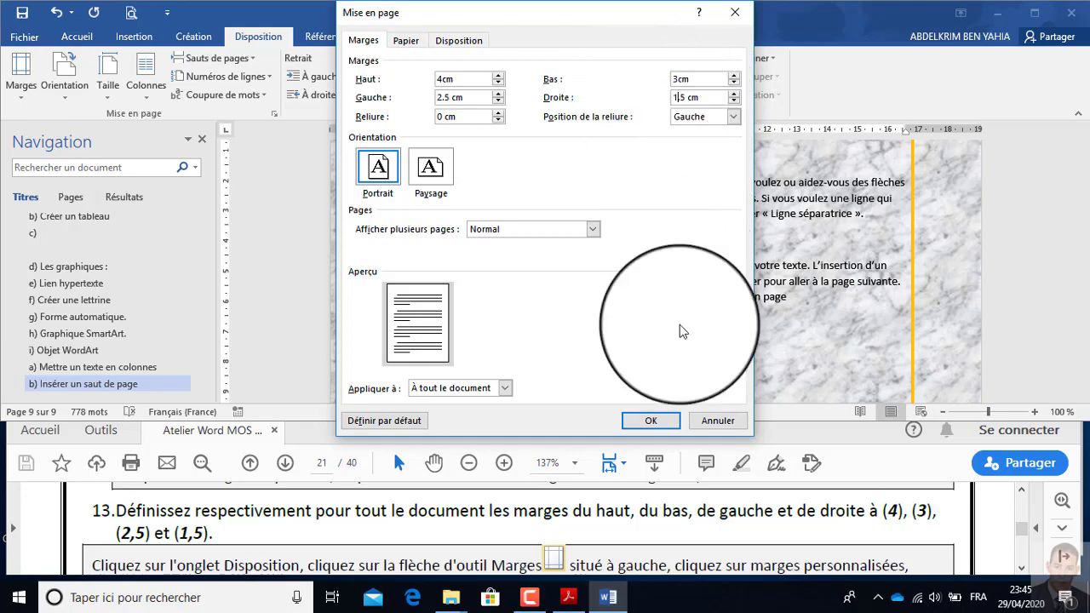
{"action": "left_click", "coordinate": [650, 421]}
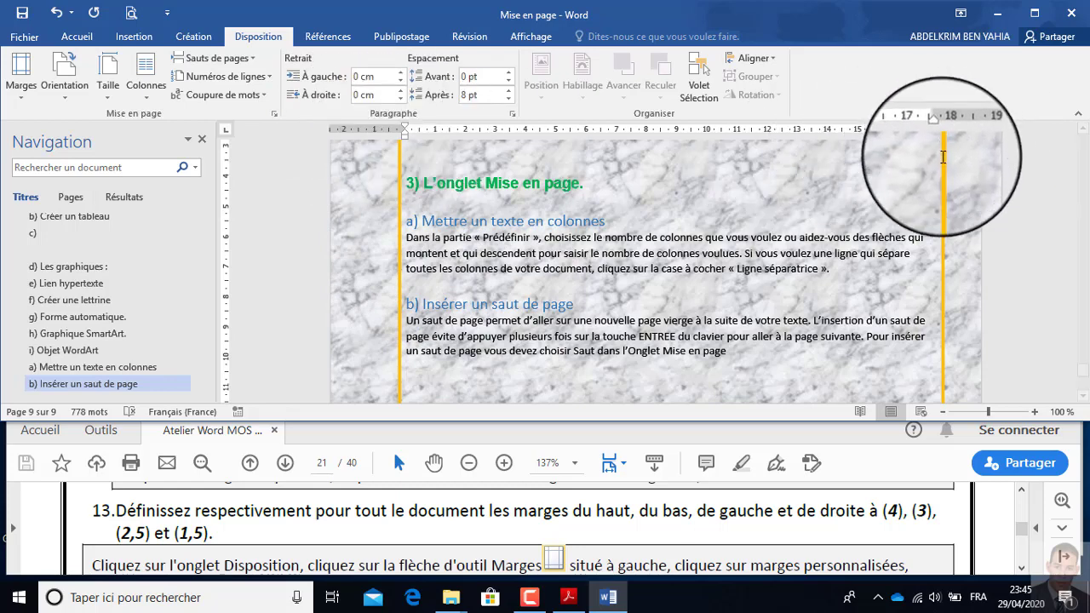
- Switch to the PDF in Acrobat Reader and read instruction 14 about the section break
{"action": "left_click", "coordinate": [298, 525]}
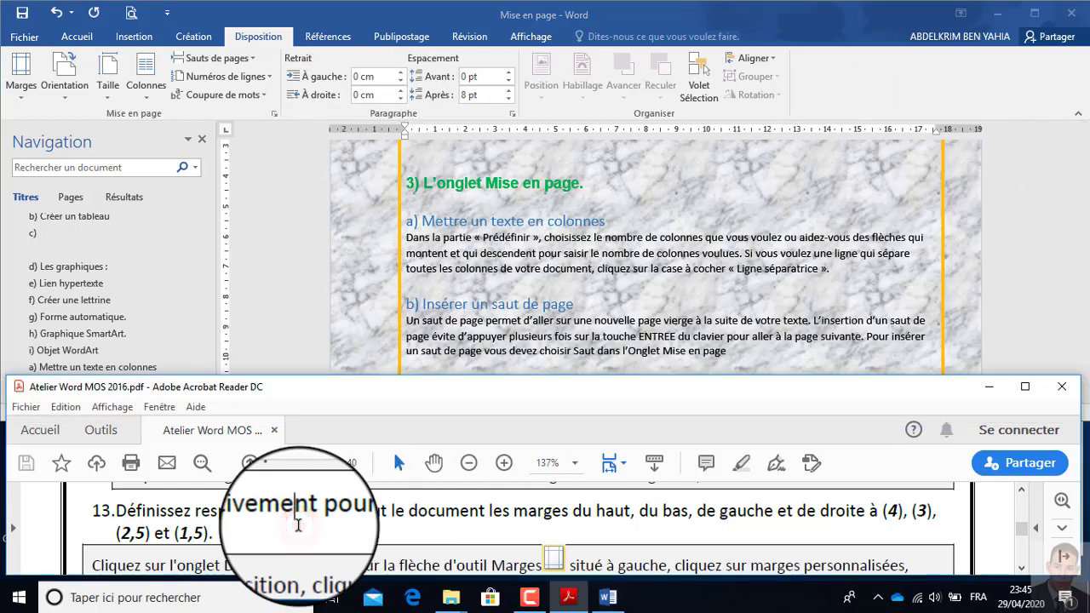
{"action": "scroll", "coordinate": [298, 526], "scroll_direction": "down", "scroll_amount": 3}
{"action": "scroll", "coordinate": [234, 530], "scroll_direction": "down", "scroll_amount": 1}
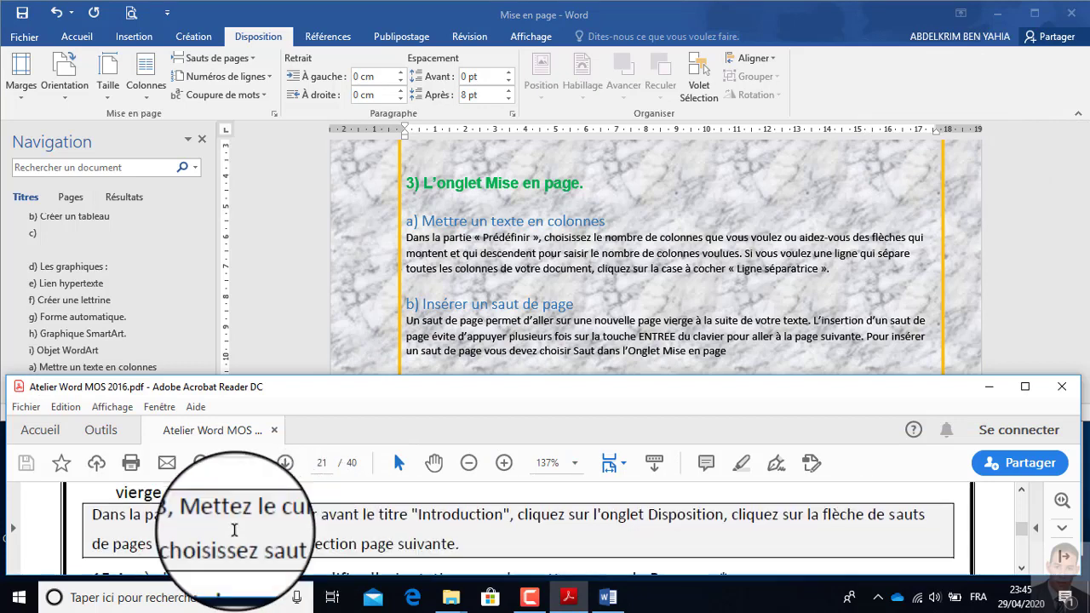
{"action": "scroll", "coordinate": [234, 529], "scroll_direction": "up", "scroll_amount": 1}
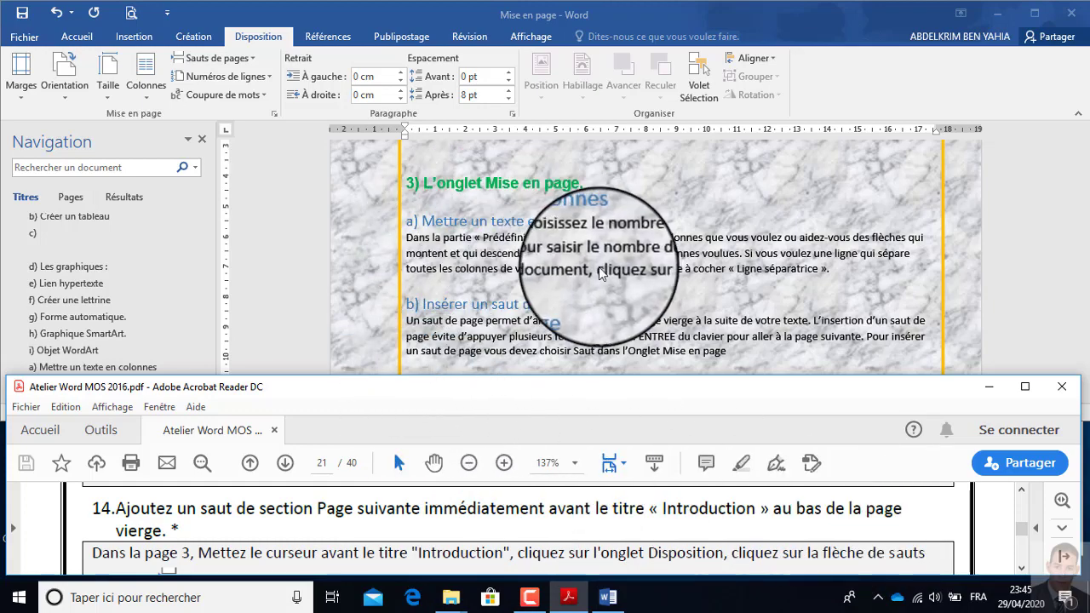
- Search the Word document for "introduction" and go to the Introduction title on page 3
{"action": "scroll", "coordinate": [599, 266], "scroll_direction": "up", "scroll_amount": 20}
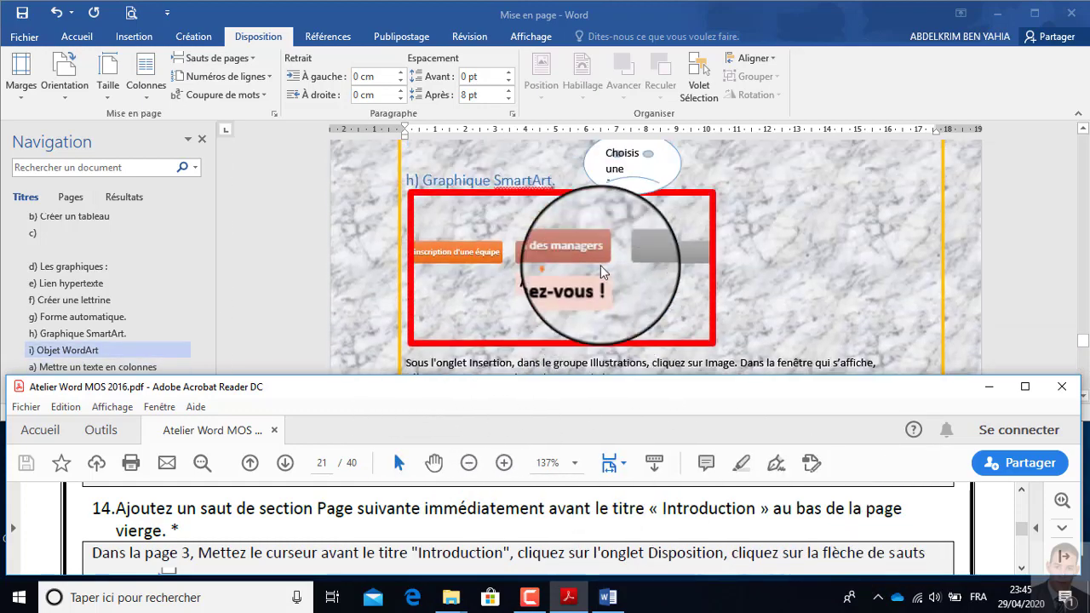
{"action": "scroll", "coordinate": [600, 271], "scroll_direction": "up", "scroll_amount": 3}
{"action": "left_click", "coordinate": [119, 168]}
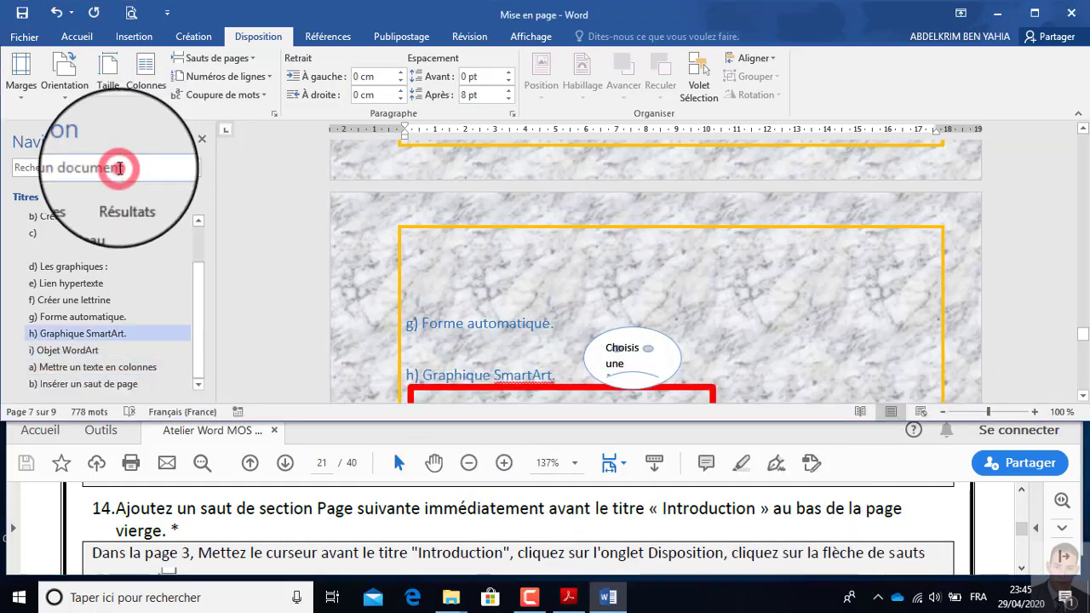
{"action": "type", "text": "in"}
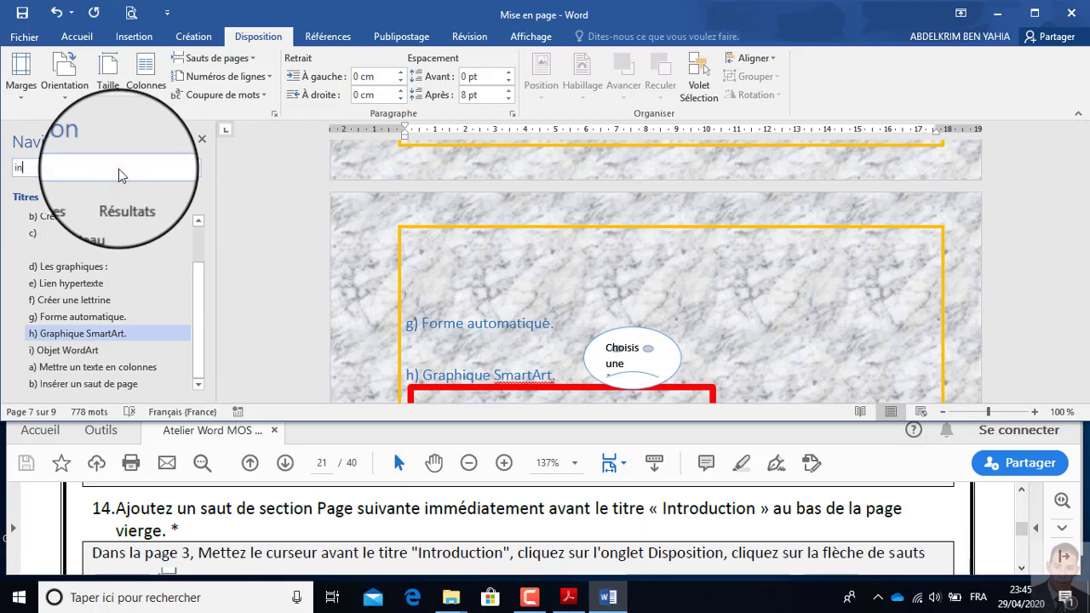
{"action": "type", "text": "troduction"}
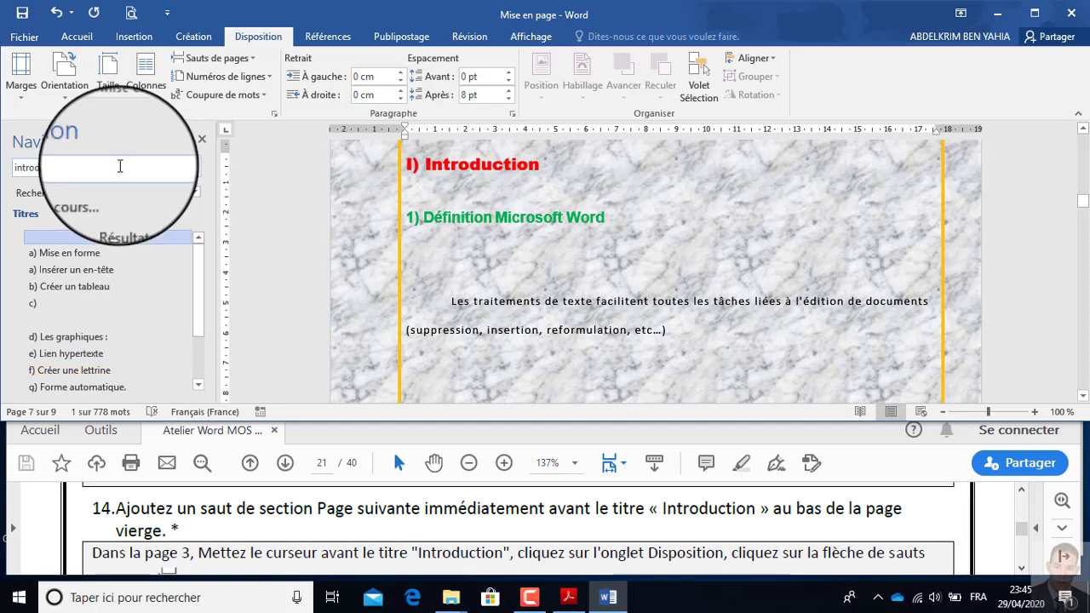
{"action": "left_click", "coordinate": [547, 196]}
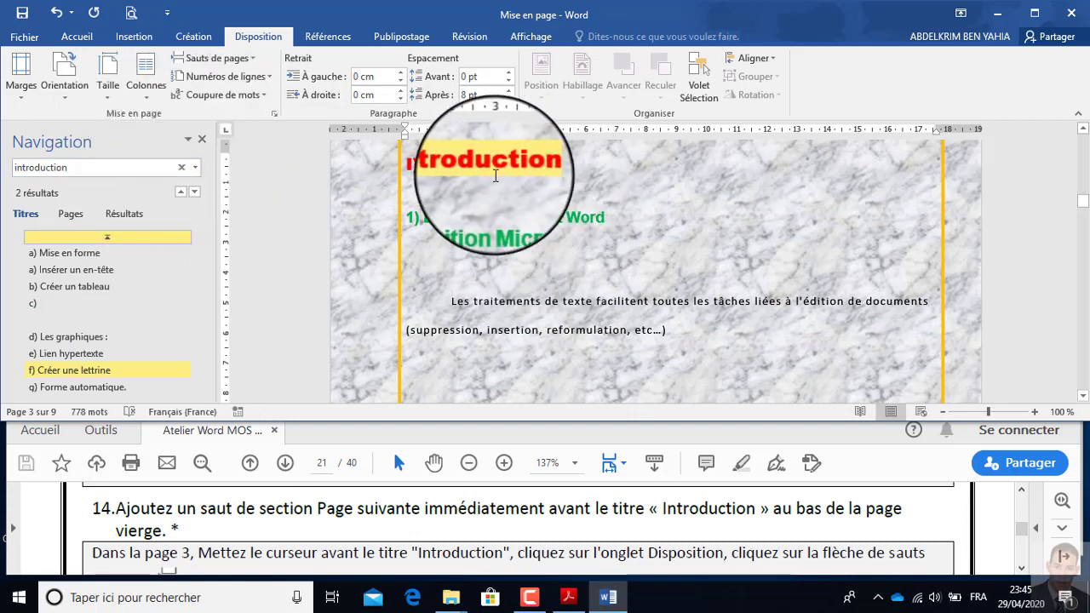
{"action": "scroll", "coordinate": [527, 216], "scroll_direction": "up", "scroll_amount": 2}
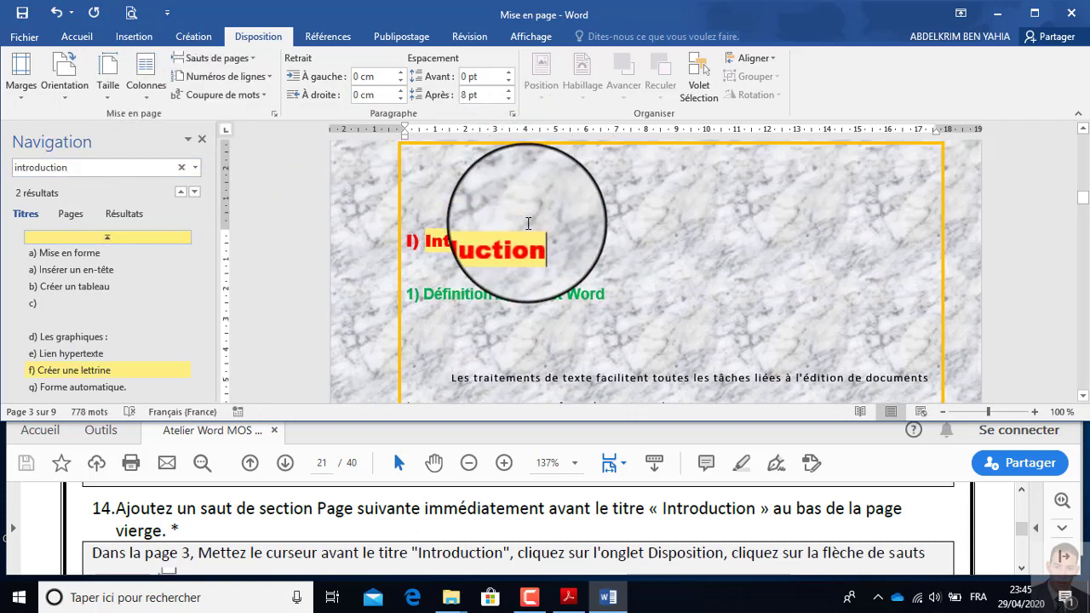
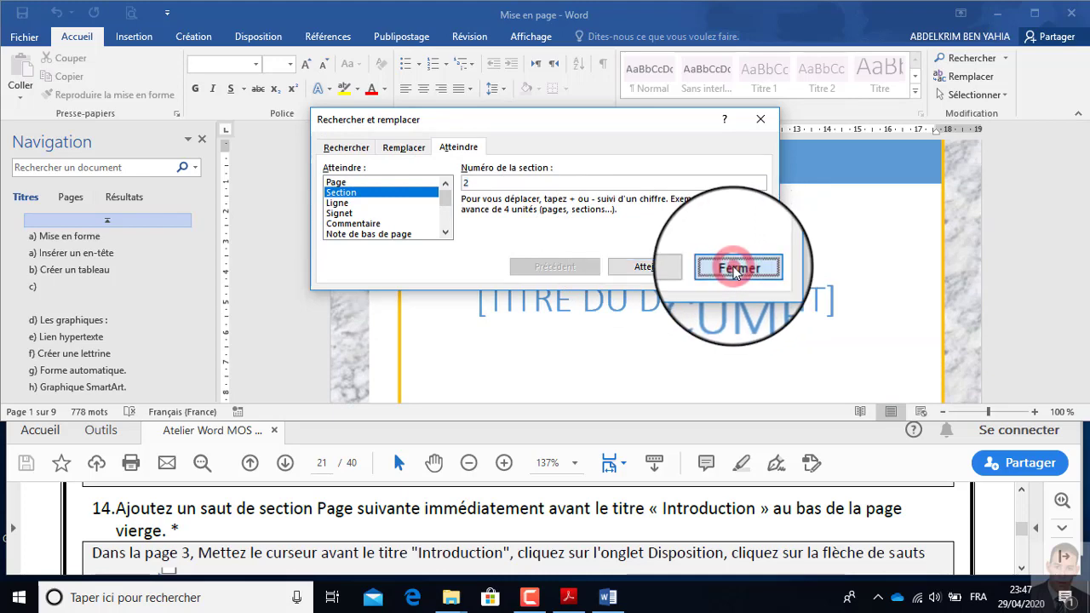
- Go to section 1 of the document with the Go To command and view the start of that section
{"action": "left_click", "coordinate": [757, 268]}
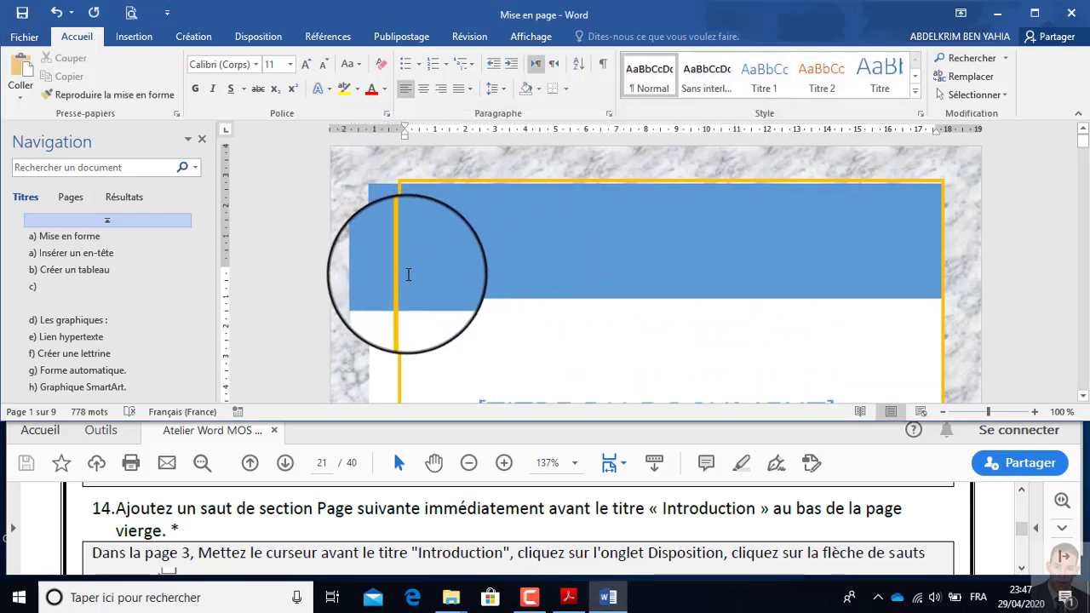
{"action": "left_click", "coordinate": [1003, 59]}
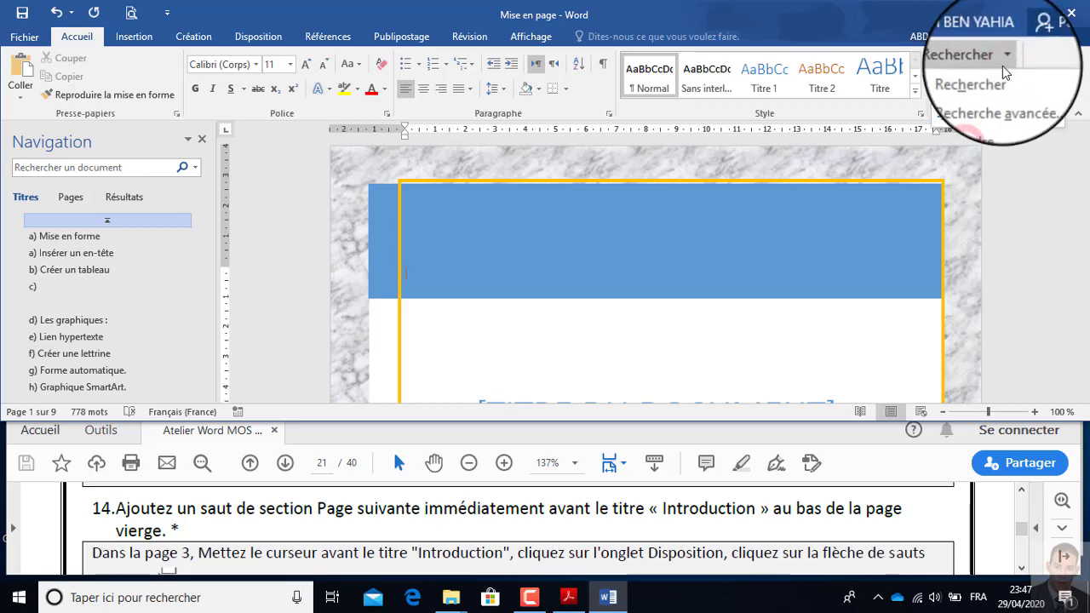
{"action": "left_click", "coordinate": [977, 118]}
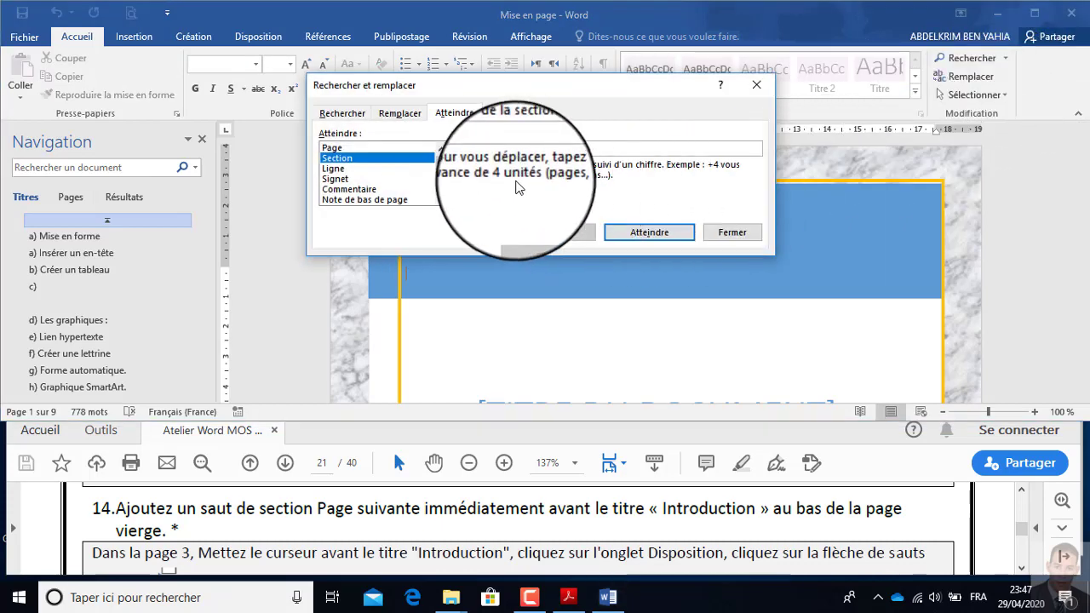
{"action": "left_click", "coordinate": [650, 234]}
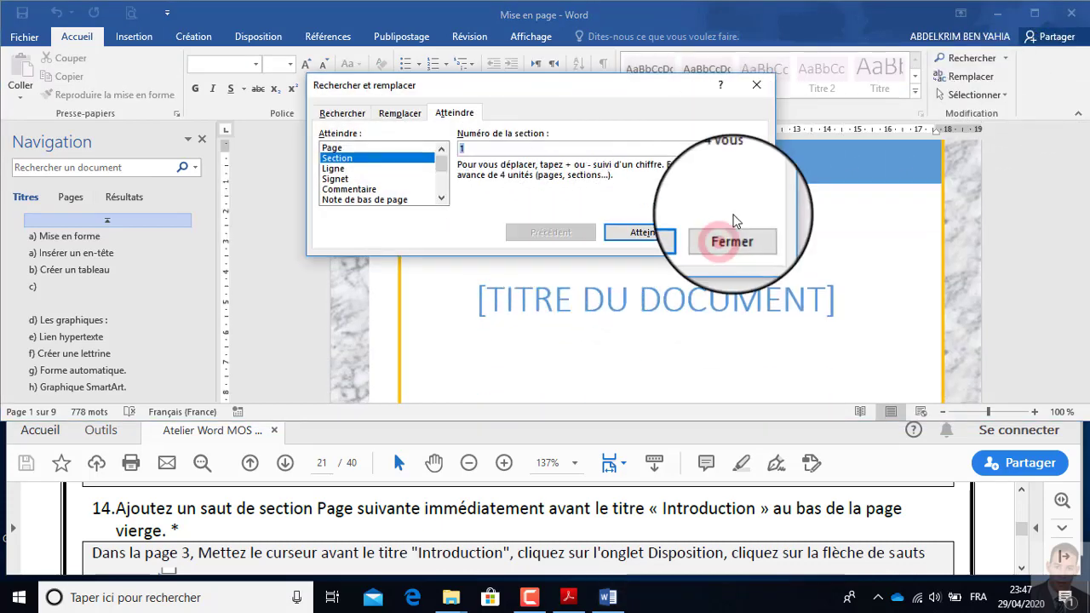
{"action": "left_click", "coordinate": [720, 233]}
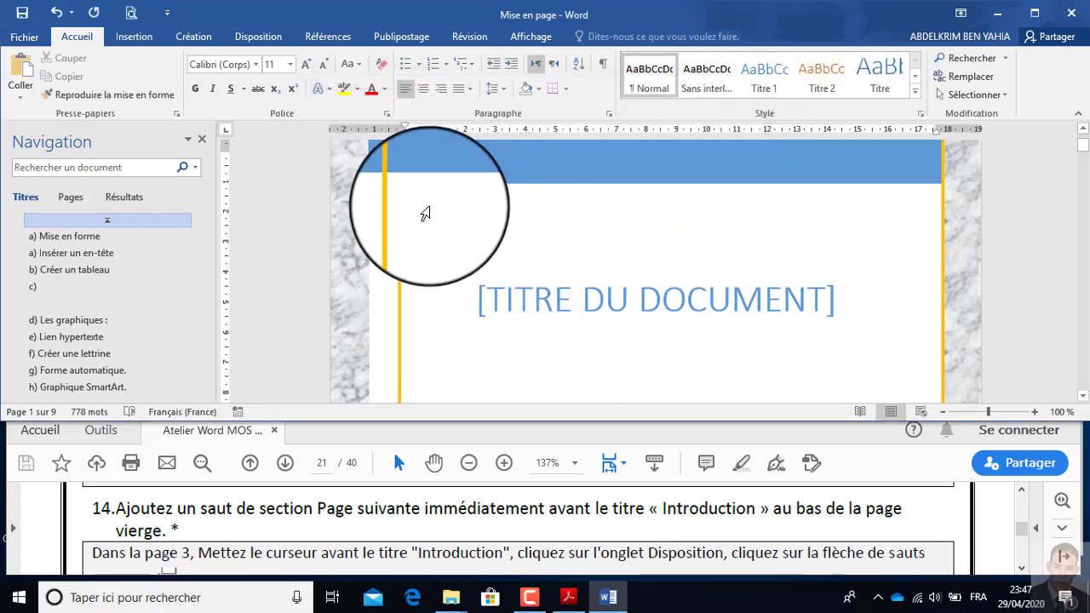
{"action": "scroll", "coordinate": [428, 221], "scroll_direction": "up", "scroll_amount": 2}
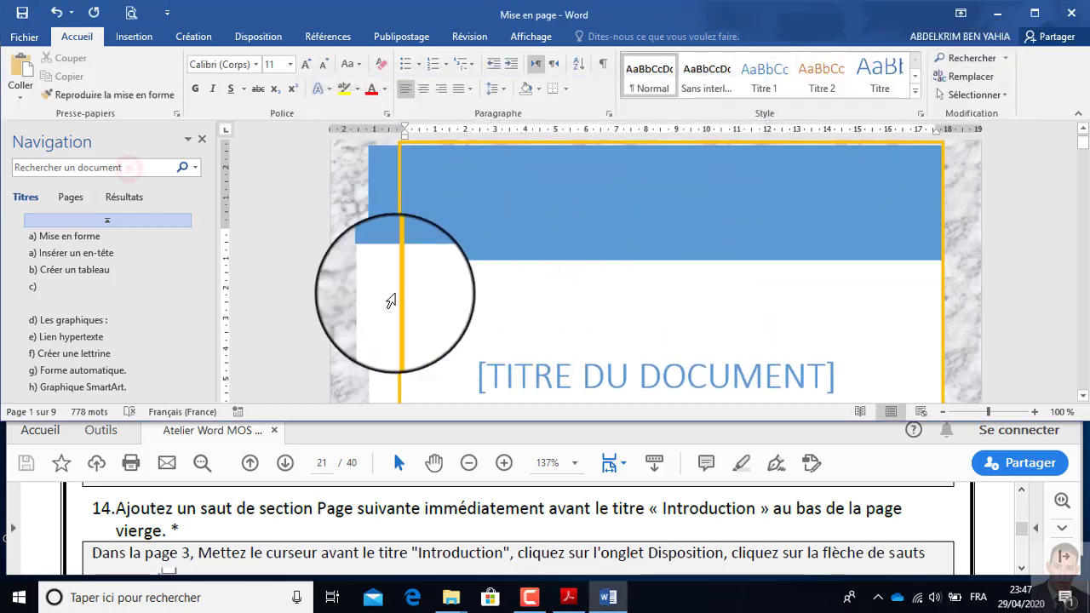
- Find the Introduction title by searching for "introduction" and insert a Page suivante section break immediately before it
{"action": "left_click", "coordinate": [127, 168]}
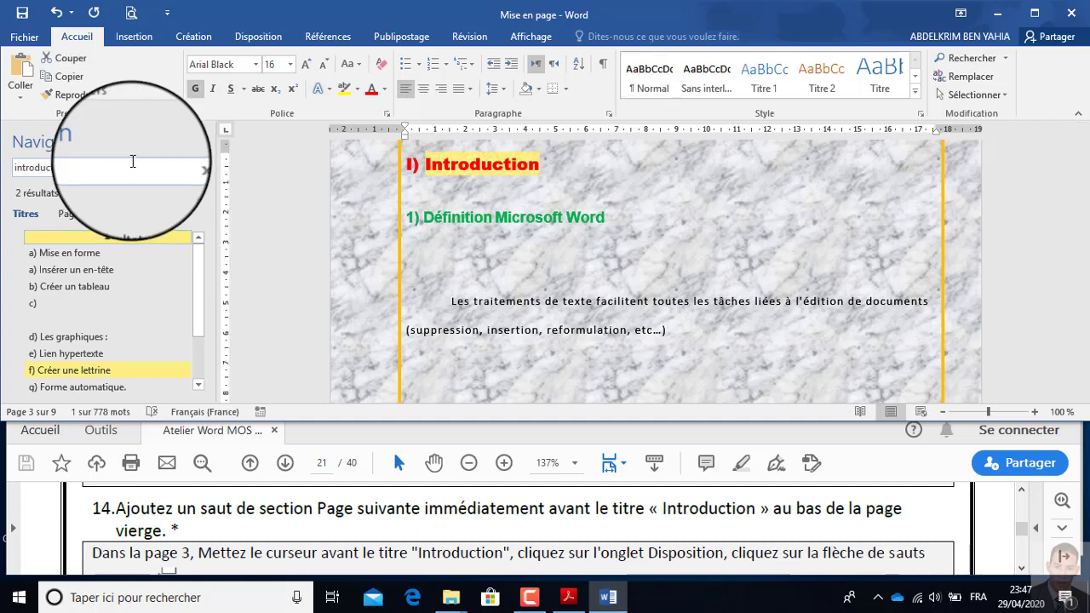
{"action": "left_click", "coordinate": [504, 185]}
{"action": "left_click", "coordinate": [405, 167]}
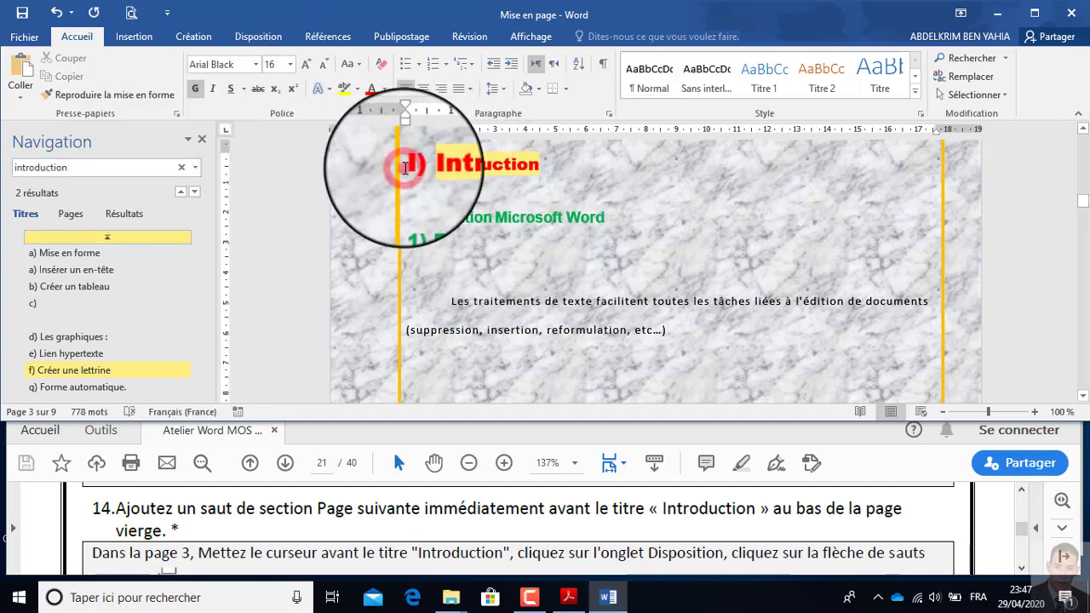
{"action": "left_click", "coordinate": [264, 39]}
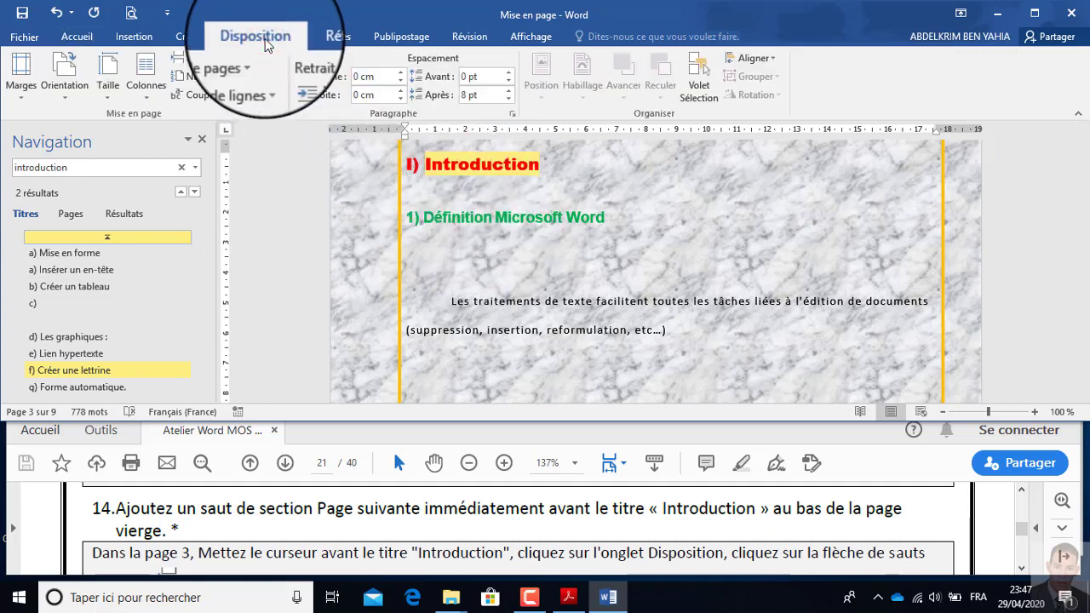
{"action": "left_click", "coordinate": [245, 64]}
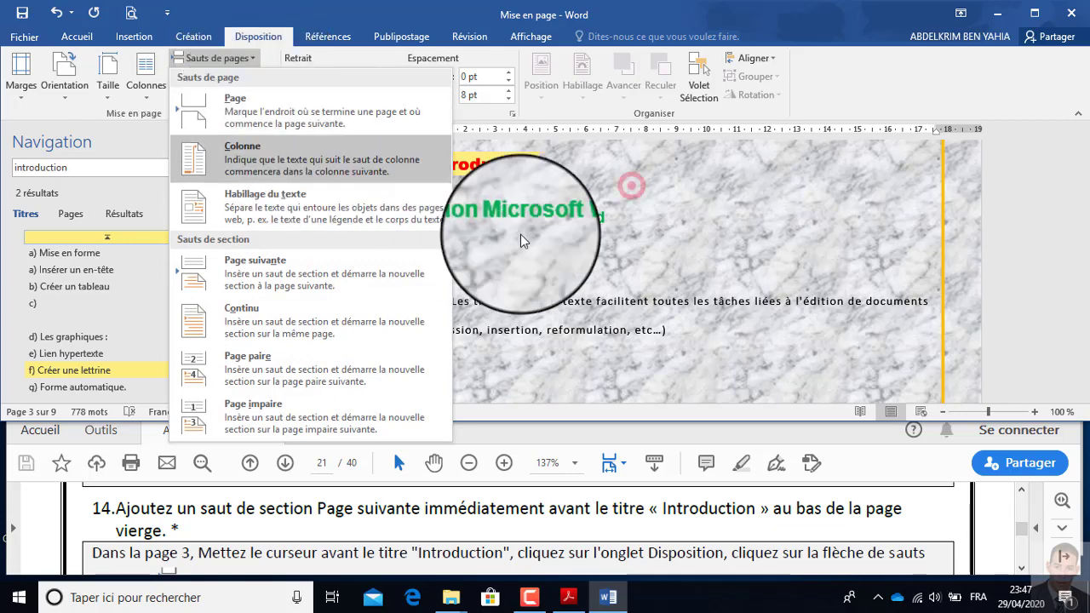
{"action": "left_click", "coordinate": [633, 182]}
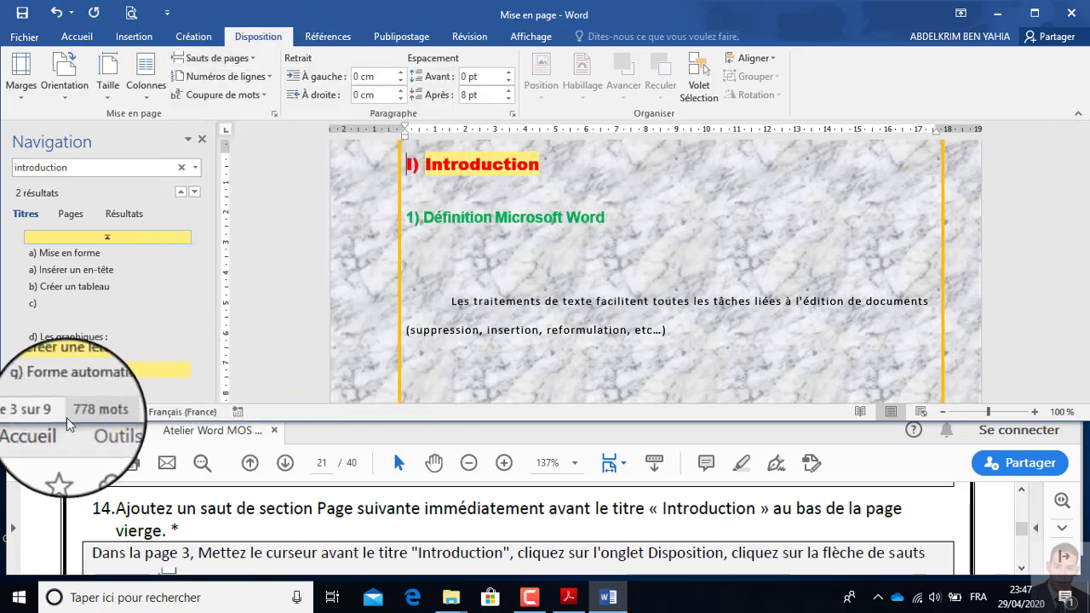
{"action": "left_click", "coordinate": [255, 58]}
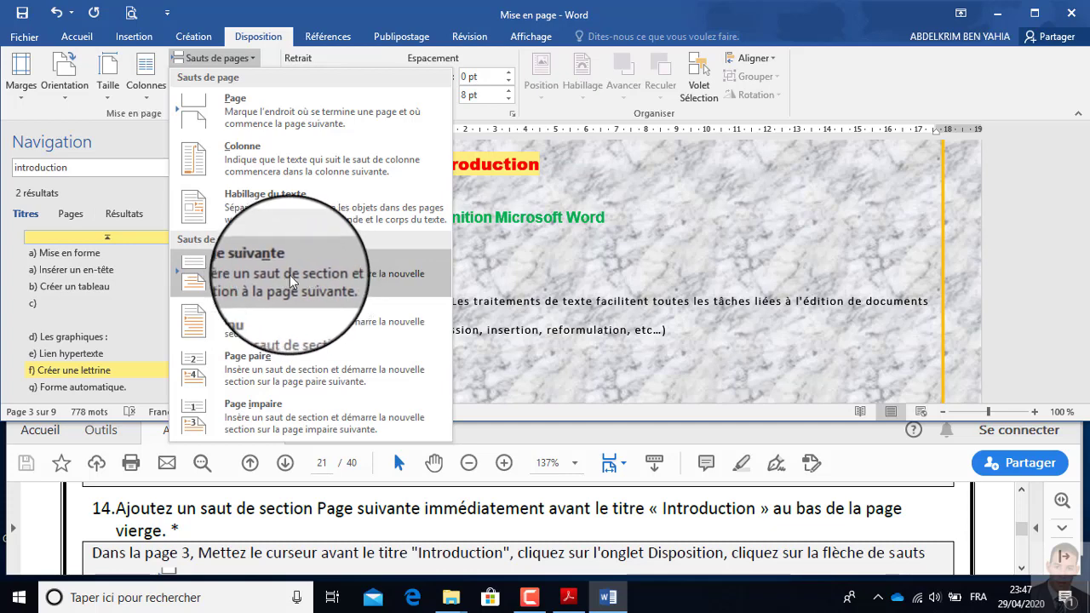
{"action": "left_click", "coordinate": [287, 270]}
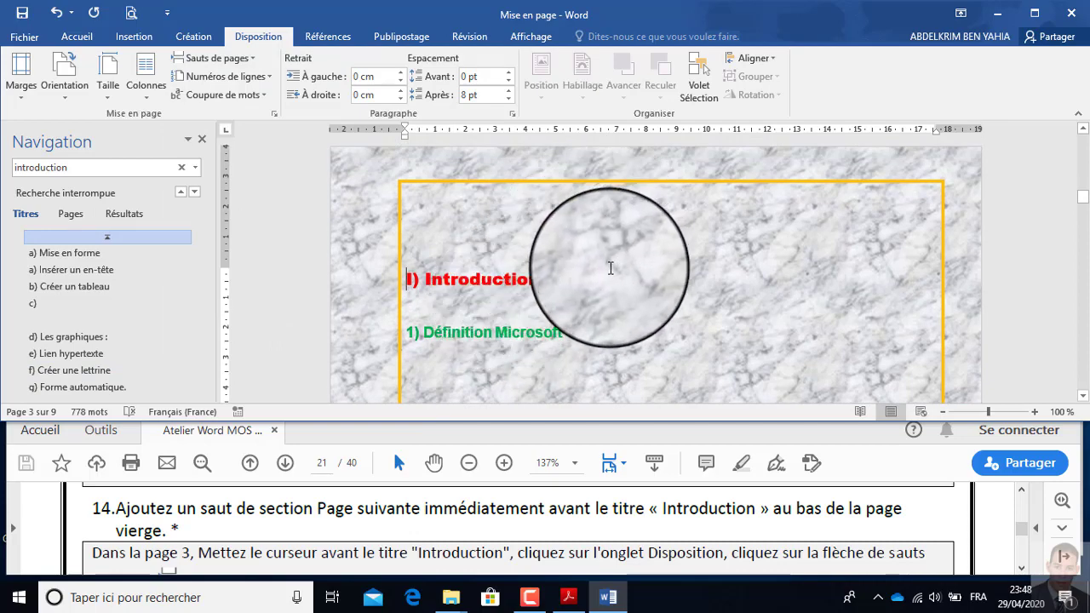
- Examine the page boundary above the Introduction title and put the cursor in front of the title
{"action": "scroll", "coordinate": [582, 276], "scroll_direction": "up", "scroll_amount": 4}
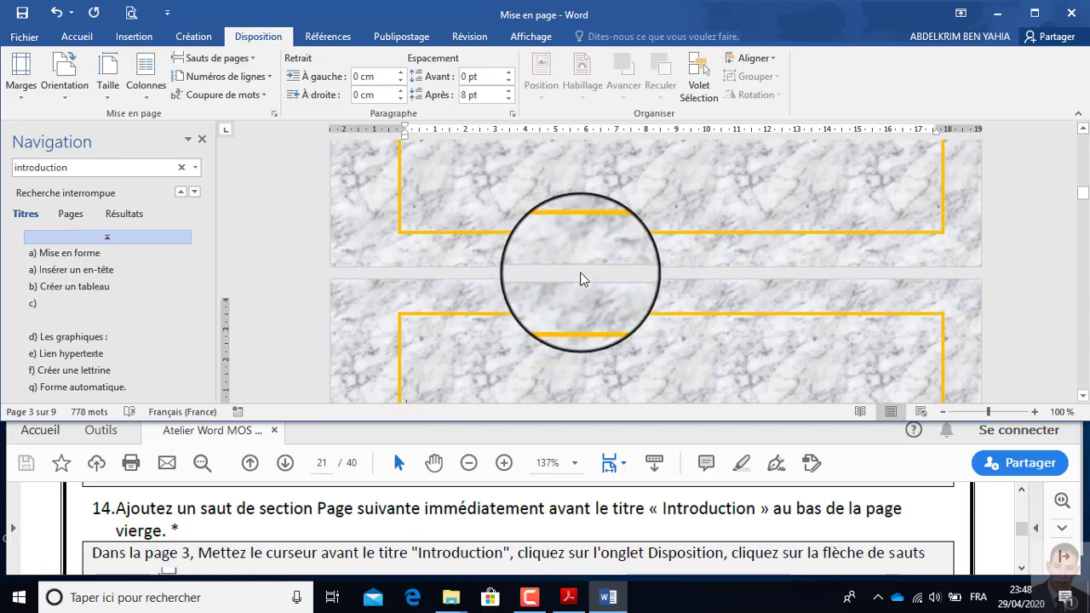
{"action": "scroll", "coordinate": [581, 274], "scroll_direction": "down", "scroll_amount": 1}
{"action": "scroll", "coordinate": [647, 258], "scroll_direction": "up", "scroll_amount": 1}
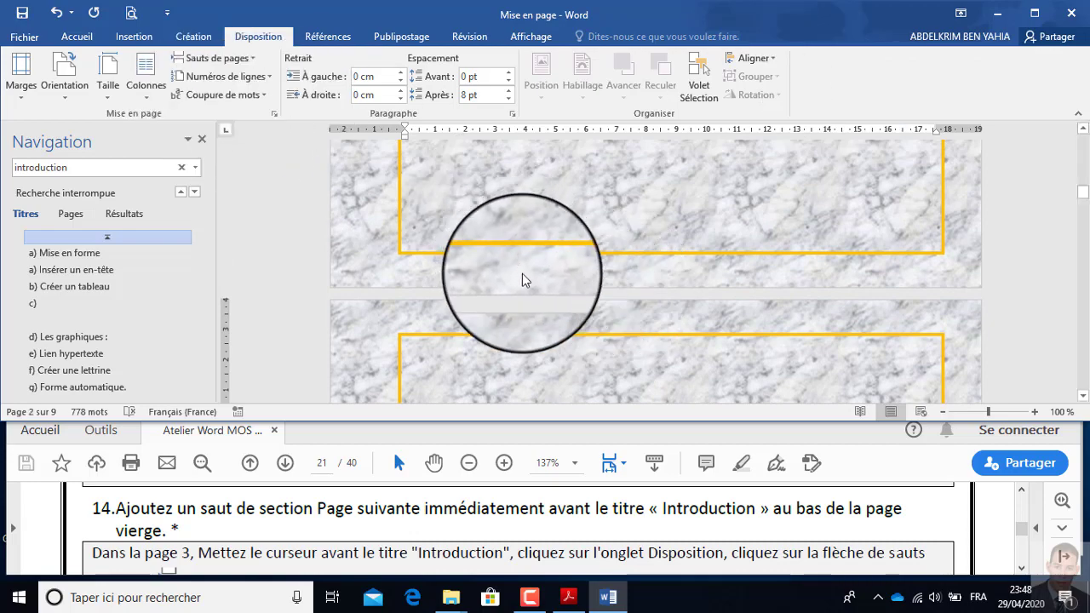
{"action": "scroll", "coordinate": [522, 273], "scroll_direction": "down", "scroll_amount": 3}
{"action": "left_click", "coordinate": [407, 164]}
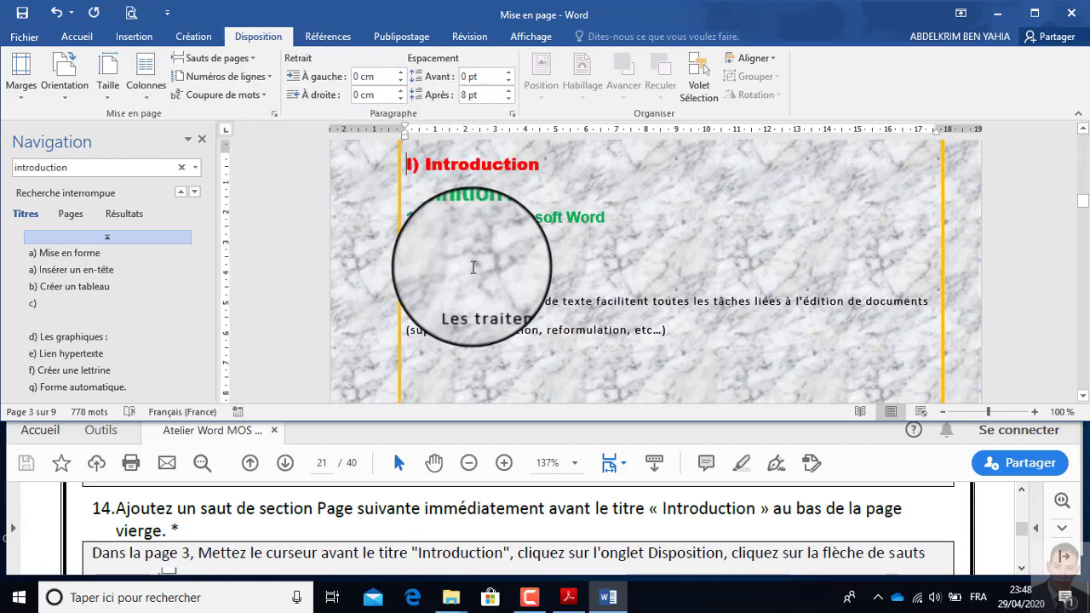
- Check the page boundary above the Introduction title, and go to section 1 with the Go To command
{"action": "scroll", "coordinate": [443, 298], "scroll_direction": "up", "scroll_amount": 3}
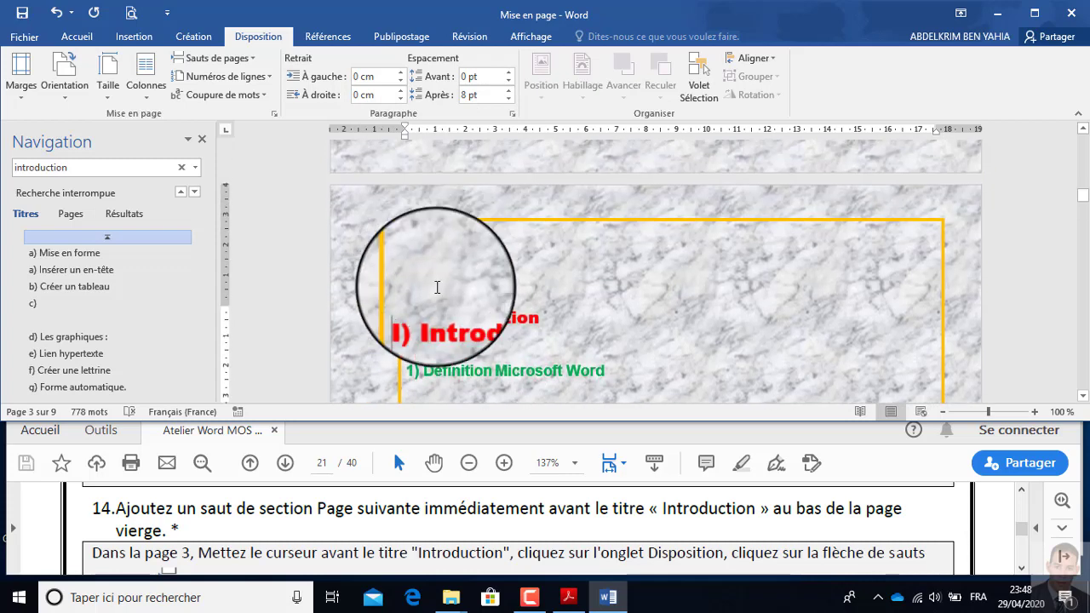
{"action": "scroll", "coordinate": [472, 211], "scroll_direction": "up", "scroll_amount": 2}
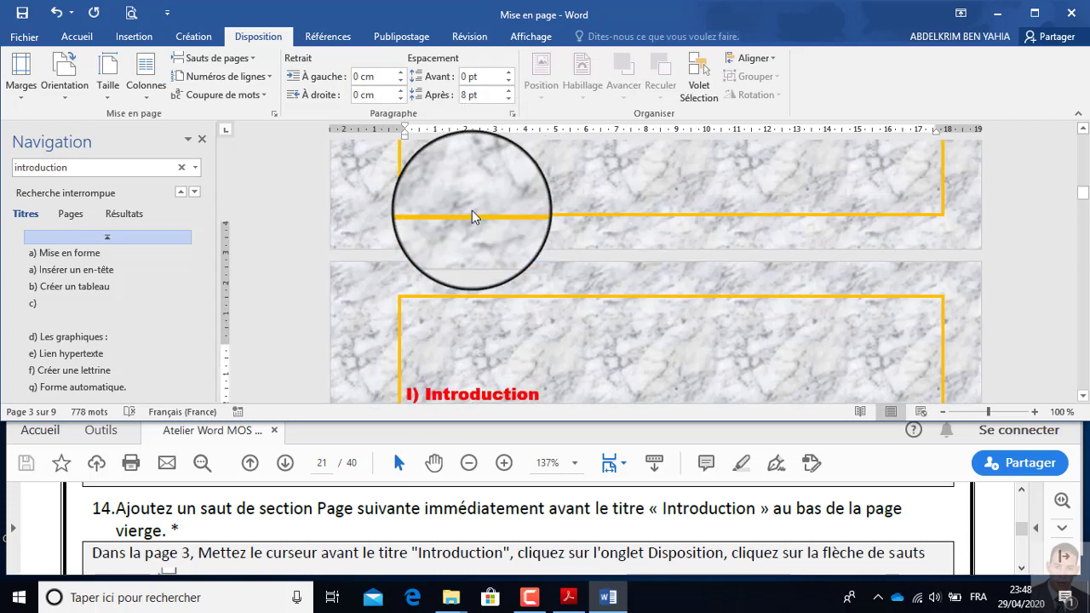
{"action": "scroll", "coordinate": [472, 210], "scroll_direction": "down", "scroll_amount": 3}
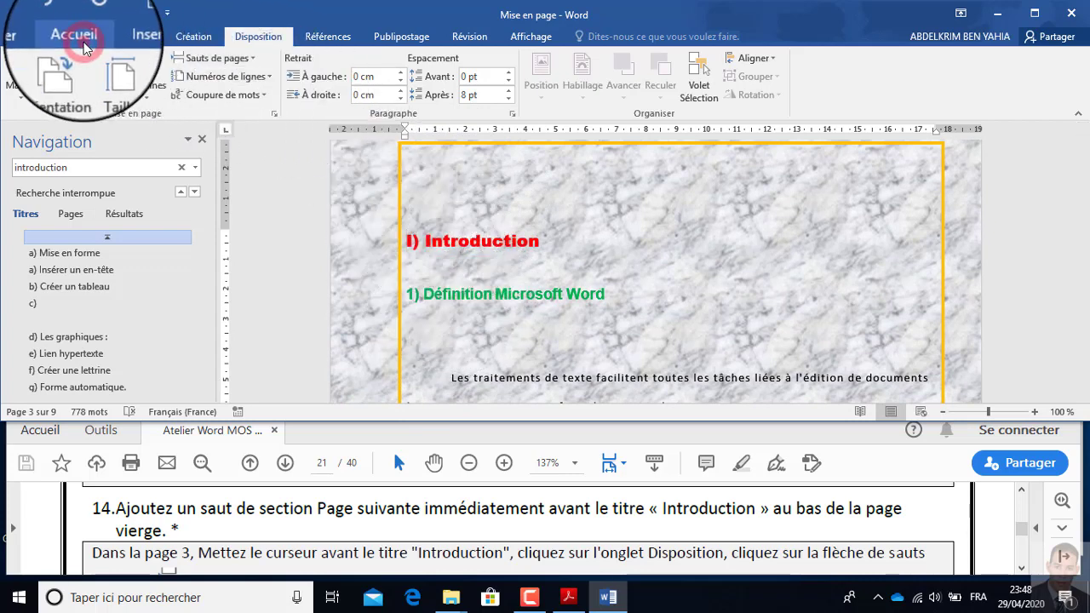
{"action": "left_click", "coordinate": [79, 39]}
{"action": "left_click", "coordinate": [992, 59]}
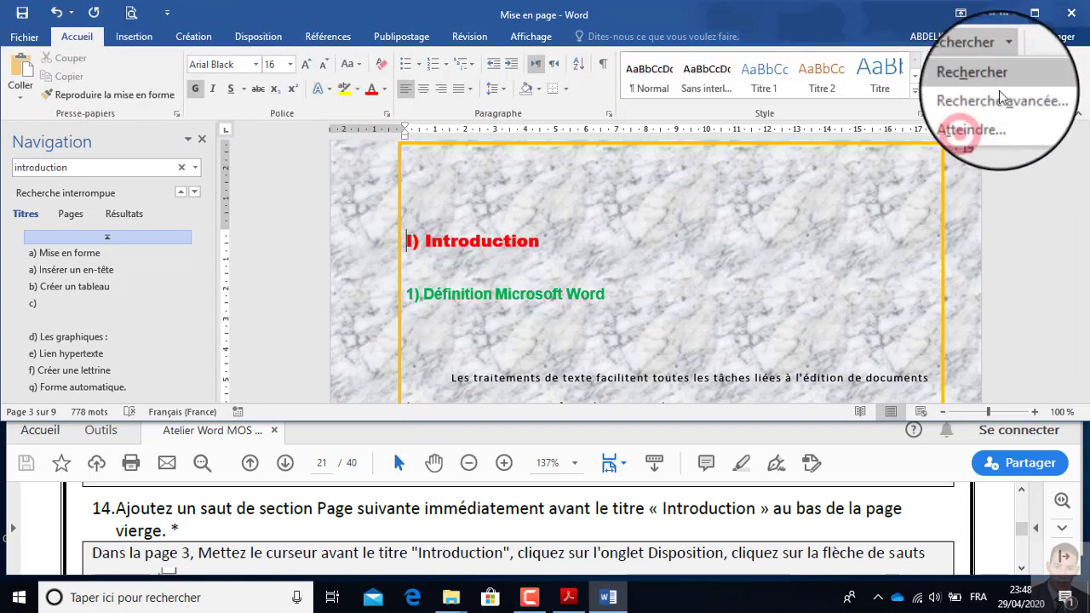
{"action": "left_click", "coordinate": [969, 127]}
{"action": "left_click", "coordinate": [370, 121]}
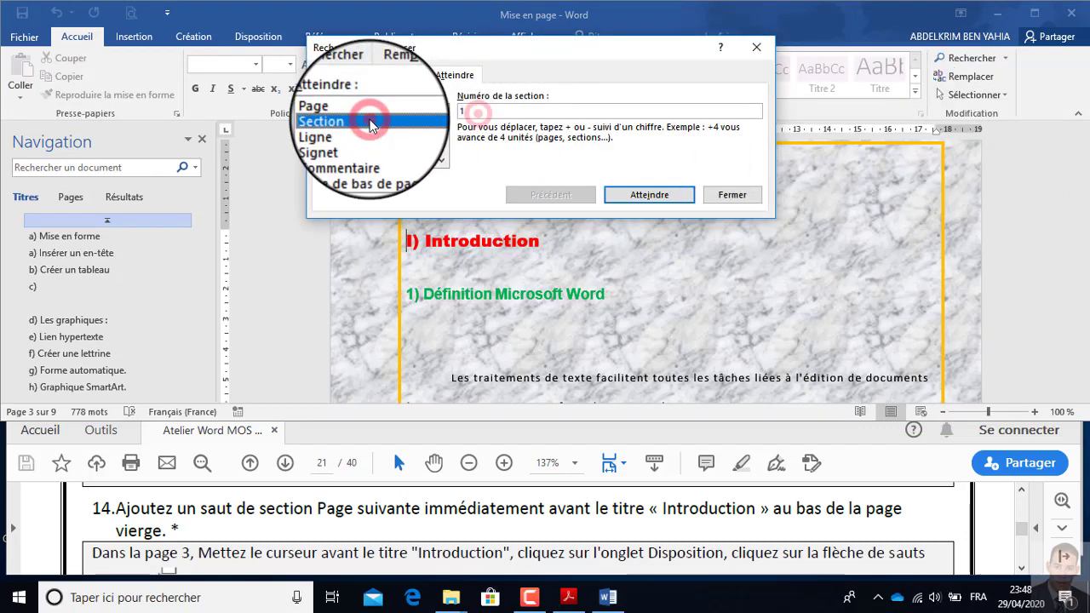
{"action": "left_click", "coordinate": [681, 198]}
{"action": "left_click", "coordinate": [759, 197]}
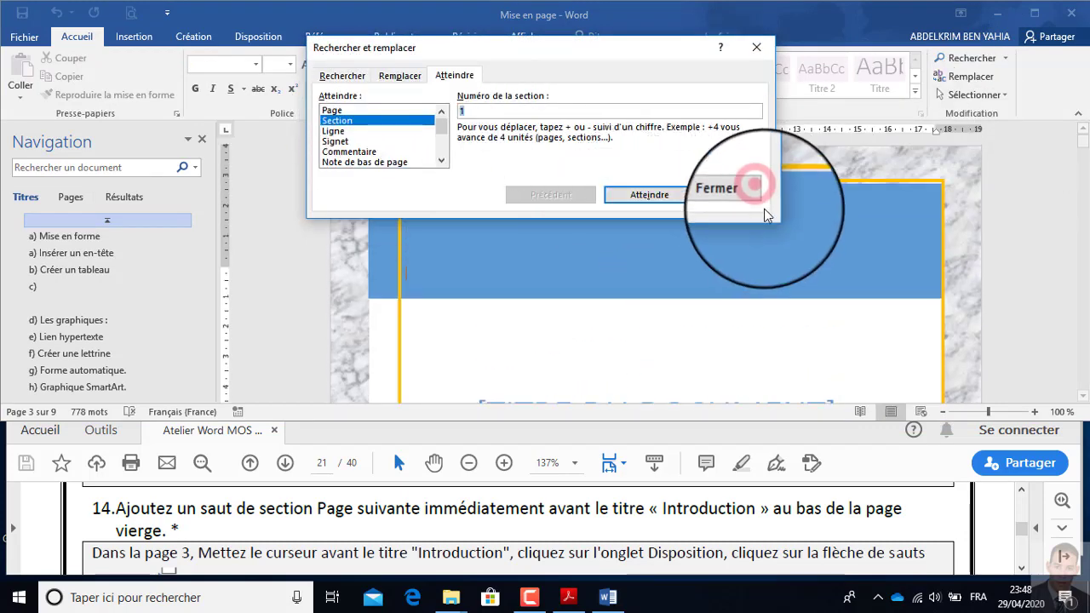
- Go to section 2 of the document with the Go To command
{"action": "left_click", "coordinate": [1005, 57]}
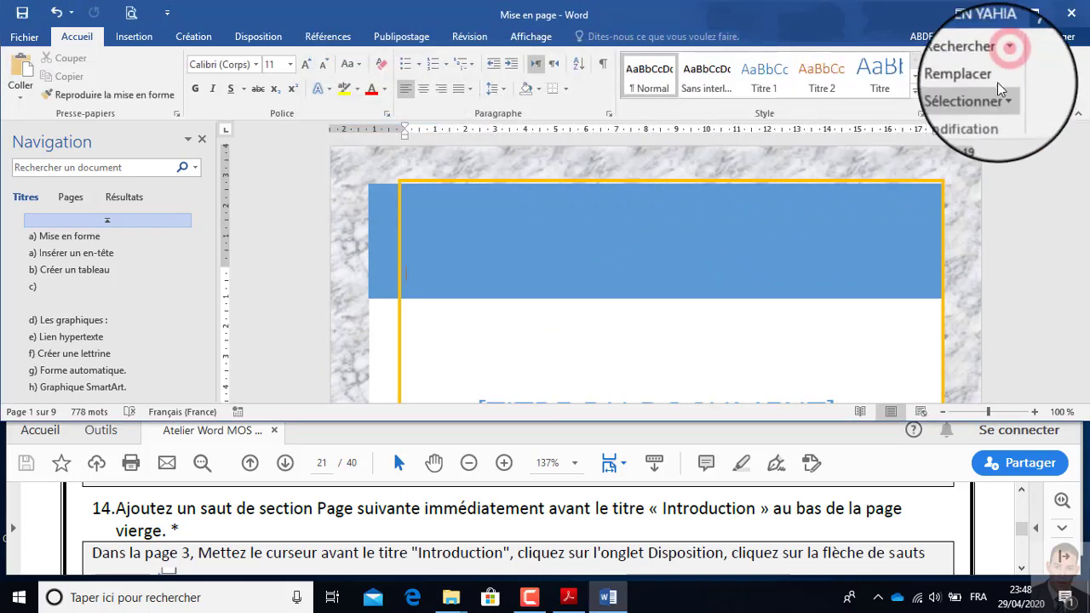
{"action": "left_click", "coordinate": [975, 120]}
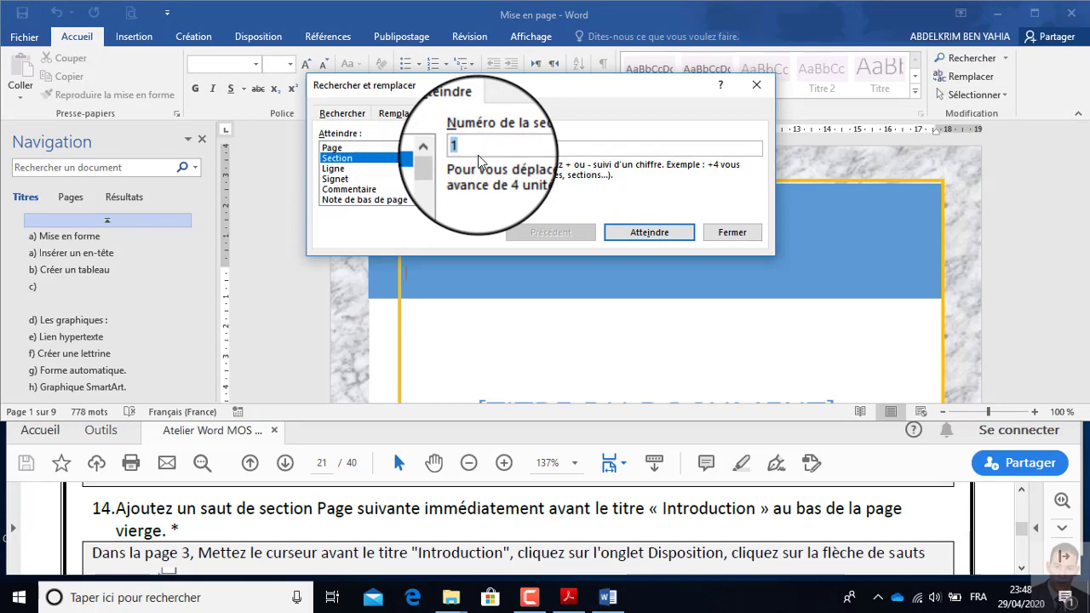
{"action": "type", "text": "2"}
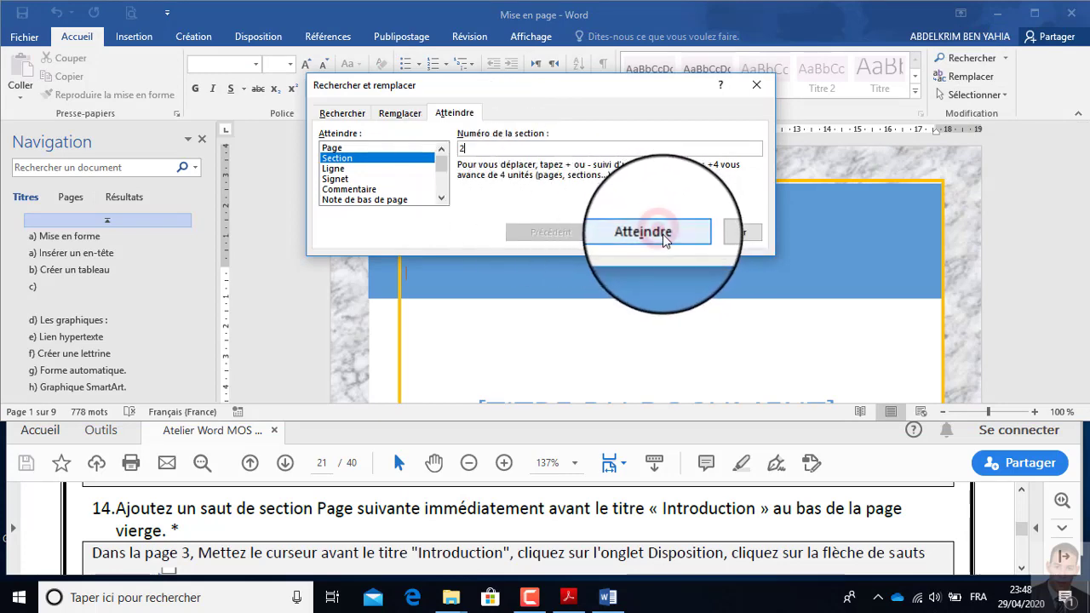
{"action": "left_click", "coordinate": [659, 231]}
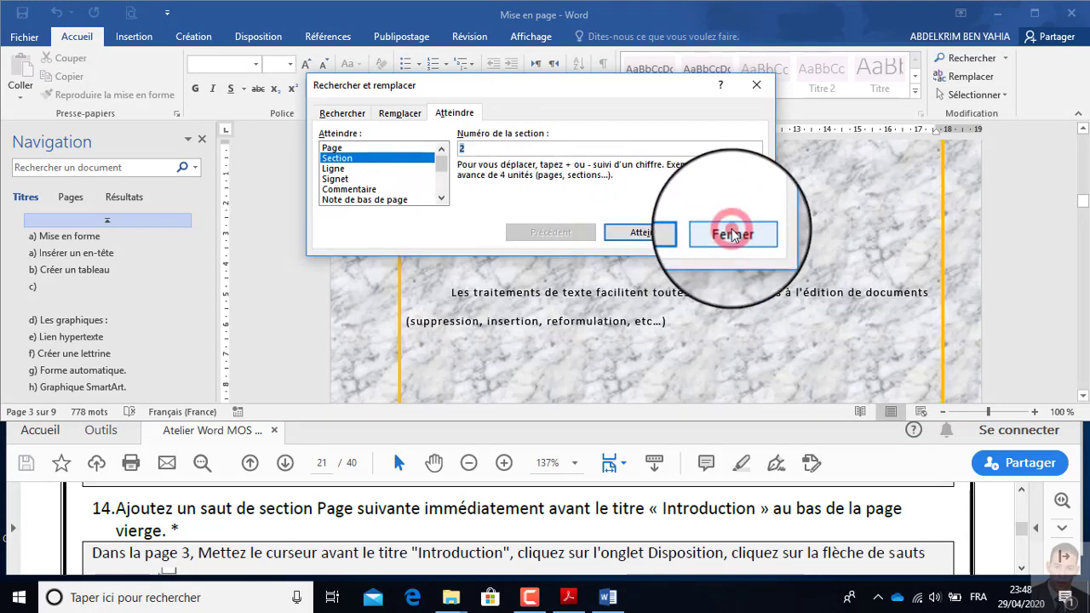
{"action": "left_click", "coordinate": [738, 233]}
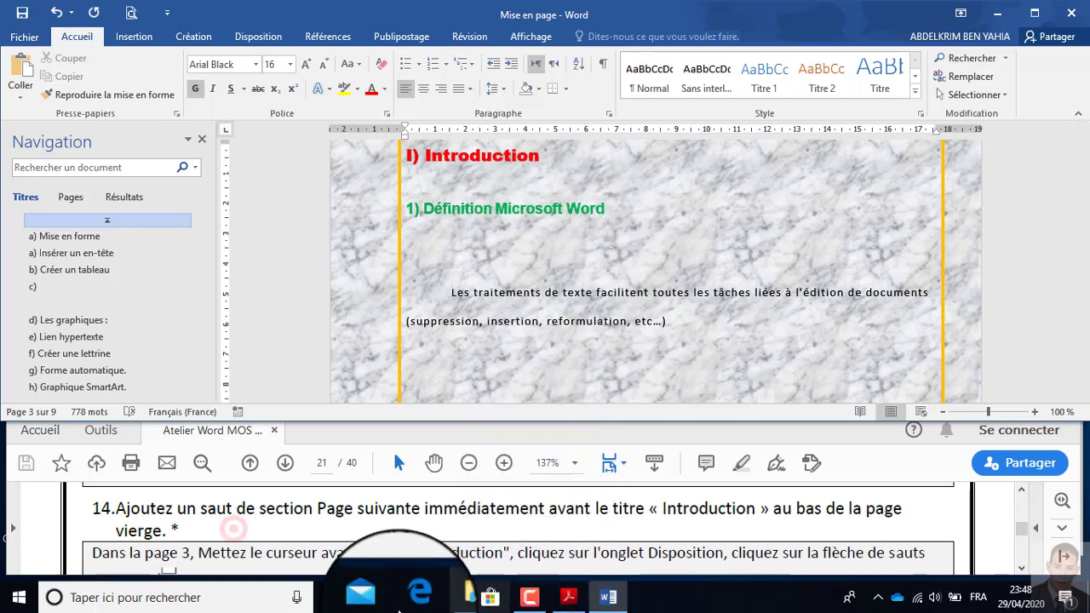
- Switch to Adobe Acrobat Reader and read instruction 15 in Atelier Word MOS 2016.pdf
{"action": "left_click", "coordinate": [233, 529]}
{"action": "scroll", "coordinate": [205, 537], "scroll_direction": "down", "scroll_amount": 3}
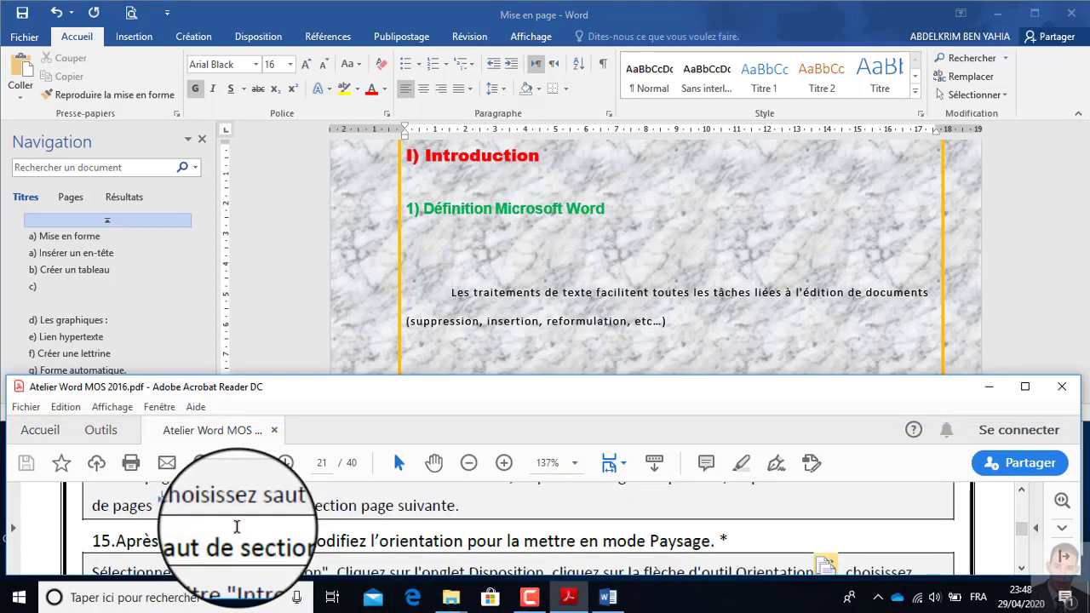
{"action": "scroll", "coordinate": [179, 545], "scroll_direction": "down", "scroll_amount": 1}
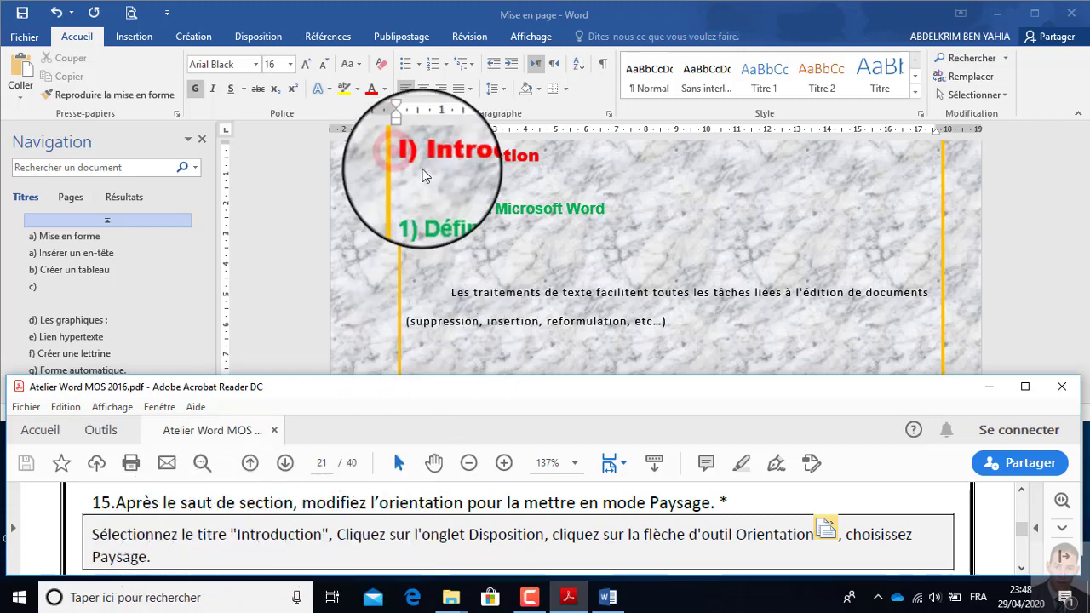
- Return to Word, put the cursor in front of the Introduction title and set that section's orientation to Paysage
{"action": "left_click", "coordinate": [398, 149]}
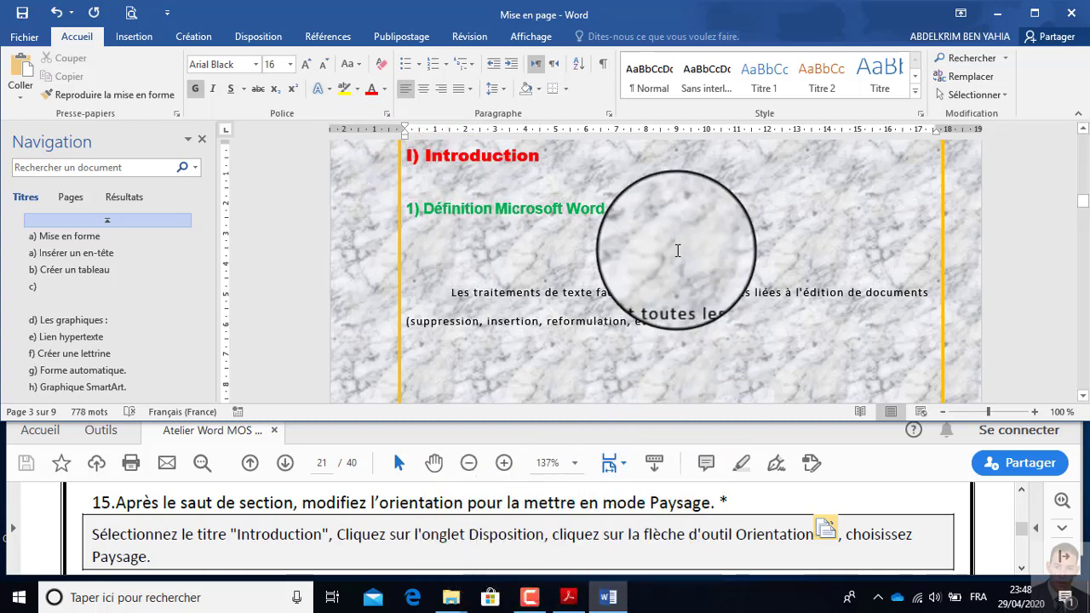
{"action": "scroll", "coordinate": [668, 260], "scroll_direction": "up", "scroll_amount": 2}
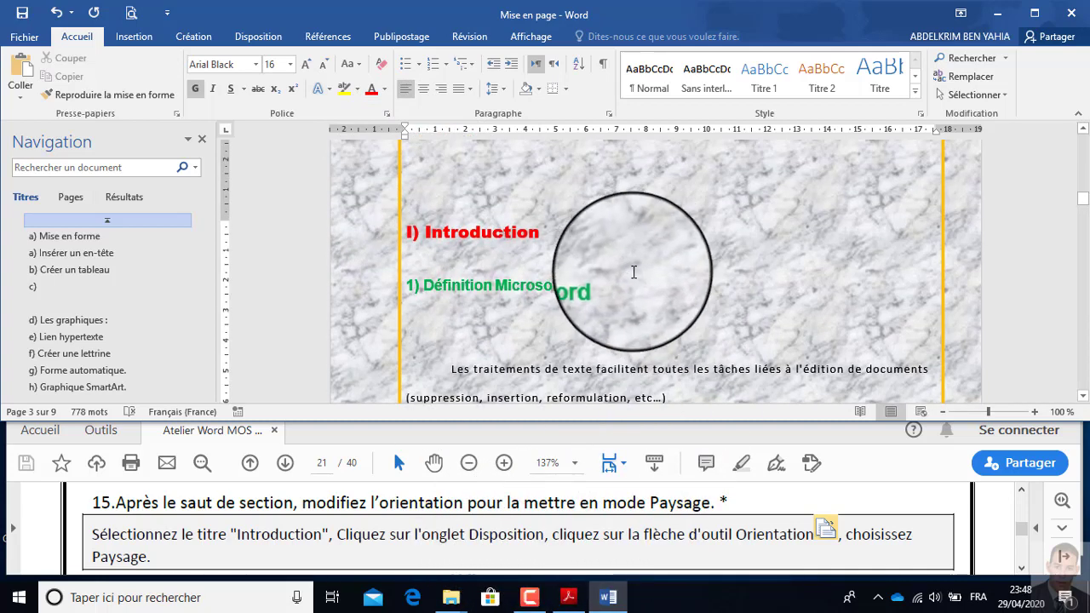
{"action": "scroll", "coordinate": [635, 273], "scroll_direction": "up", "scroll_amount": 1}
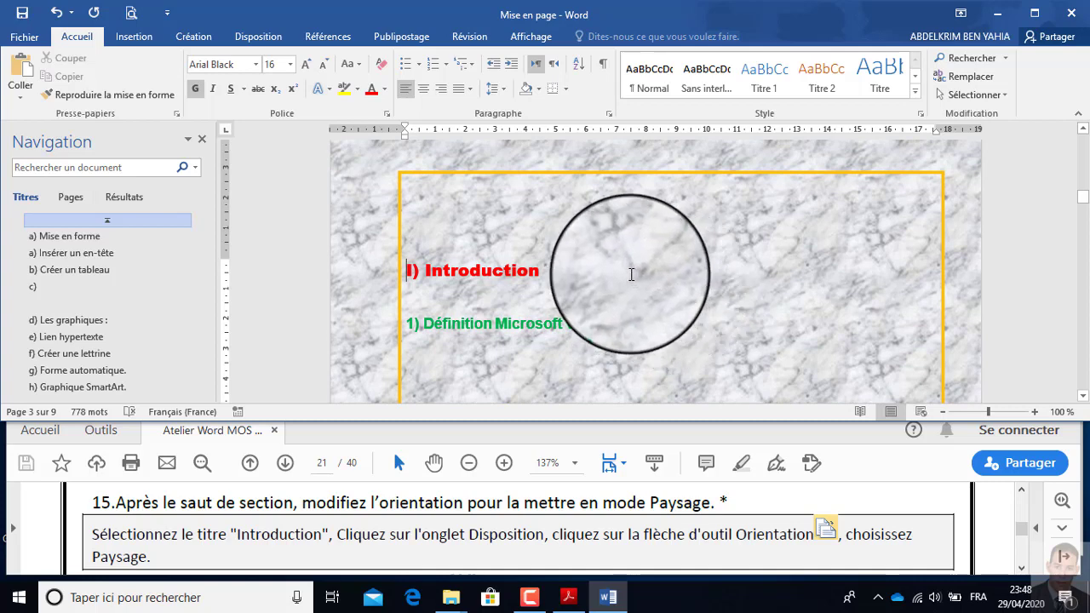
{"action": "left_click", "coordinate": [266, 37]}
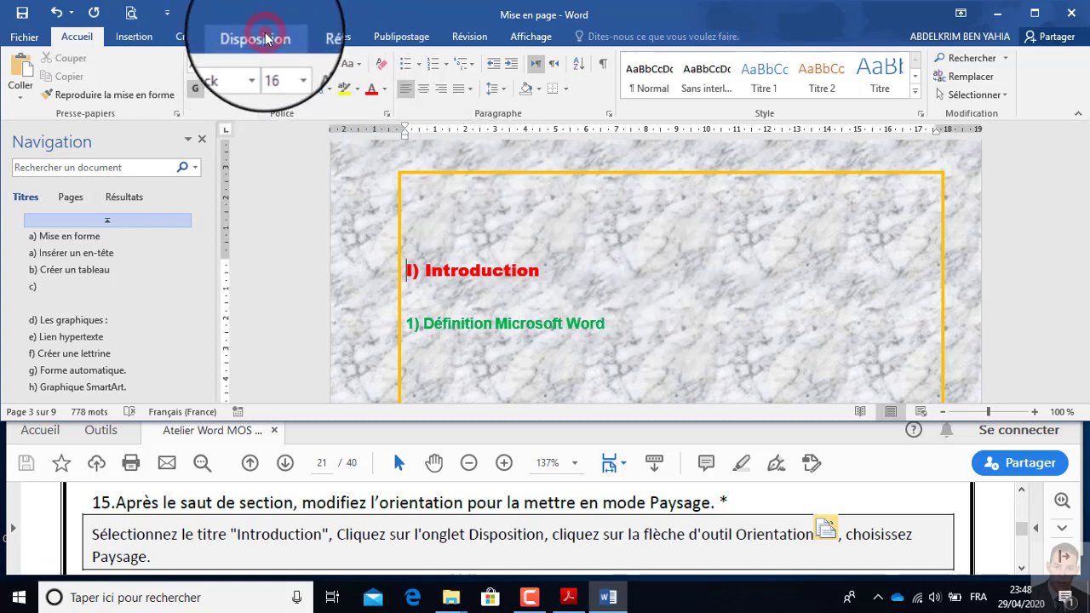
{"action": "scroll", "coordinate": [441, 253], "scroll_direction": "up", "scroll_amount": 1}
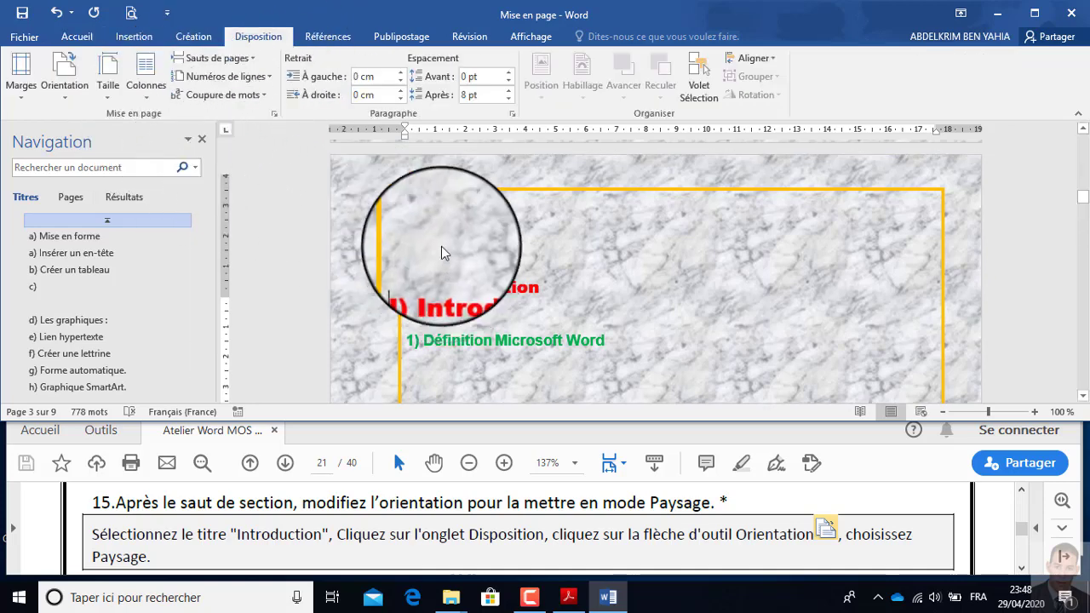
{"action": "scroll", "coordinate": [439, 245], "scroll_direction": "up", "scroll_amount": 2}
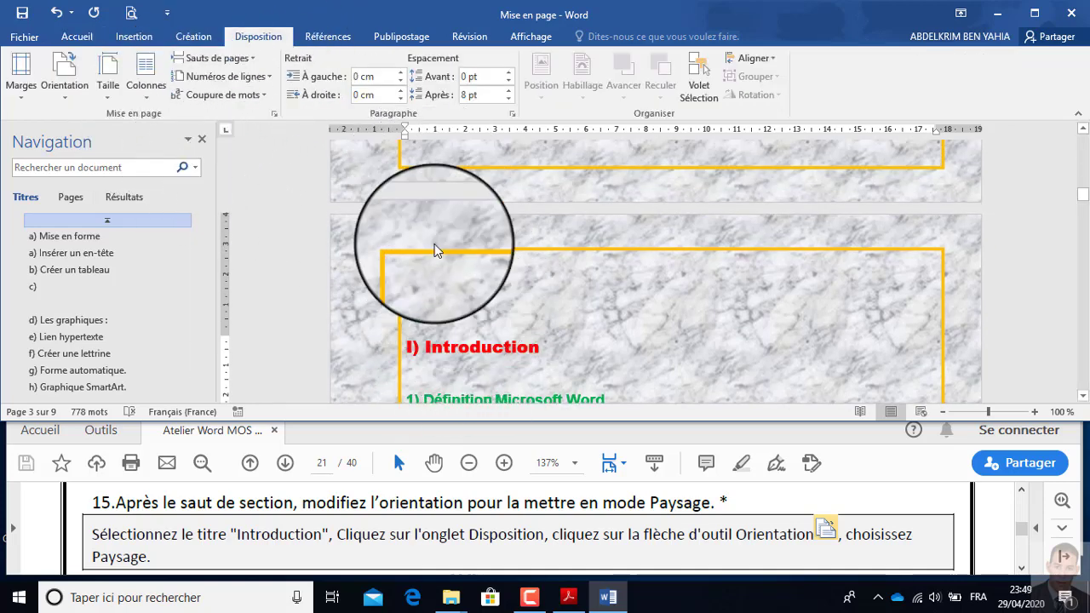
{"action": "left_click", "coordinate": [66, 96]}
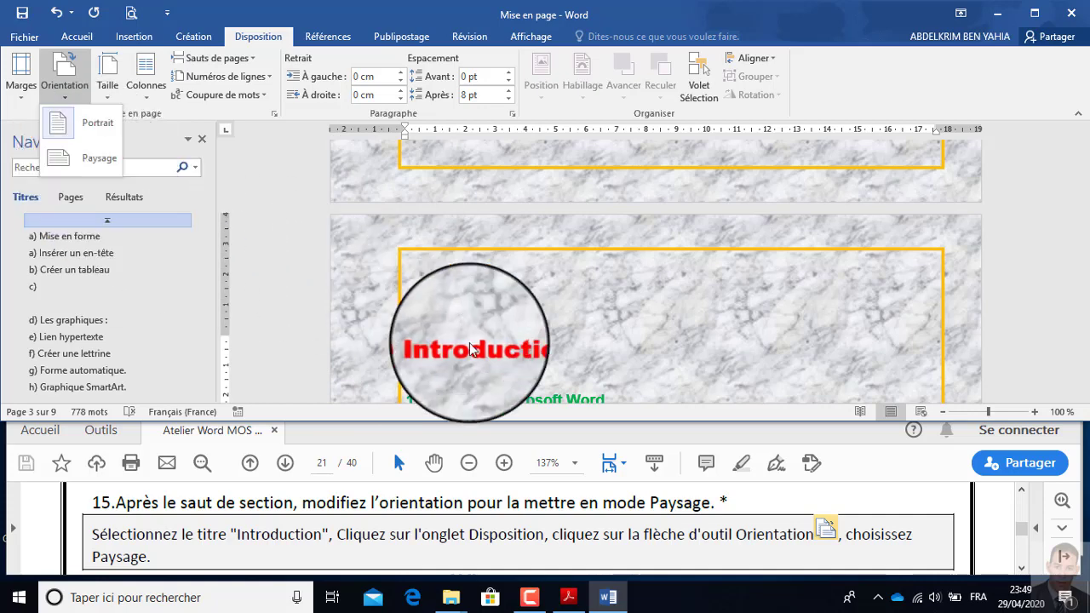
{"action": "left_click", "coordinate": [408, 349]}
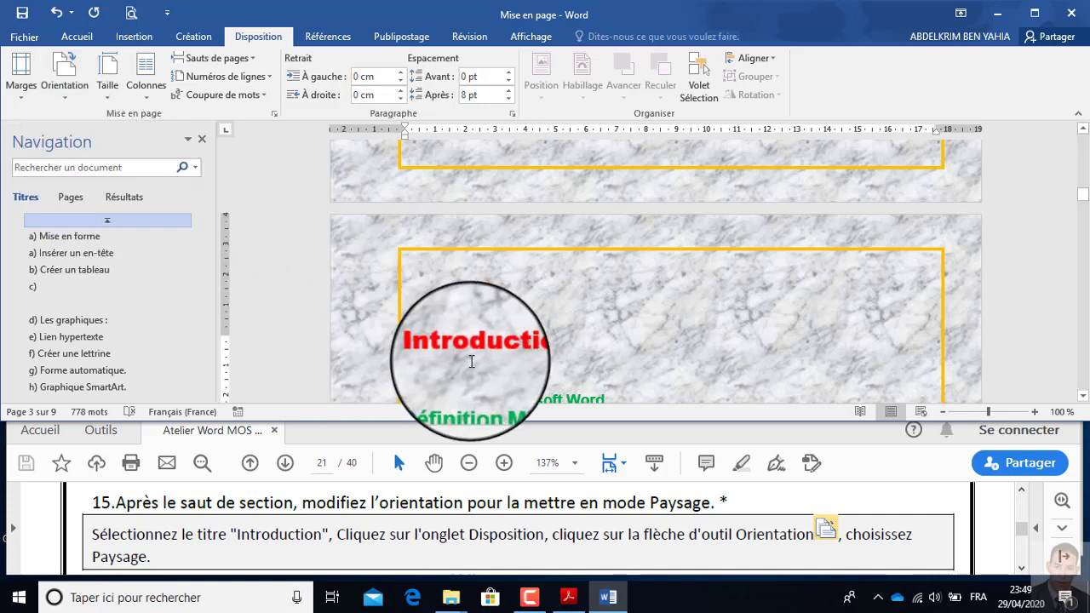
{"action": "left_click", "coordinate": [55, 104]}
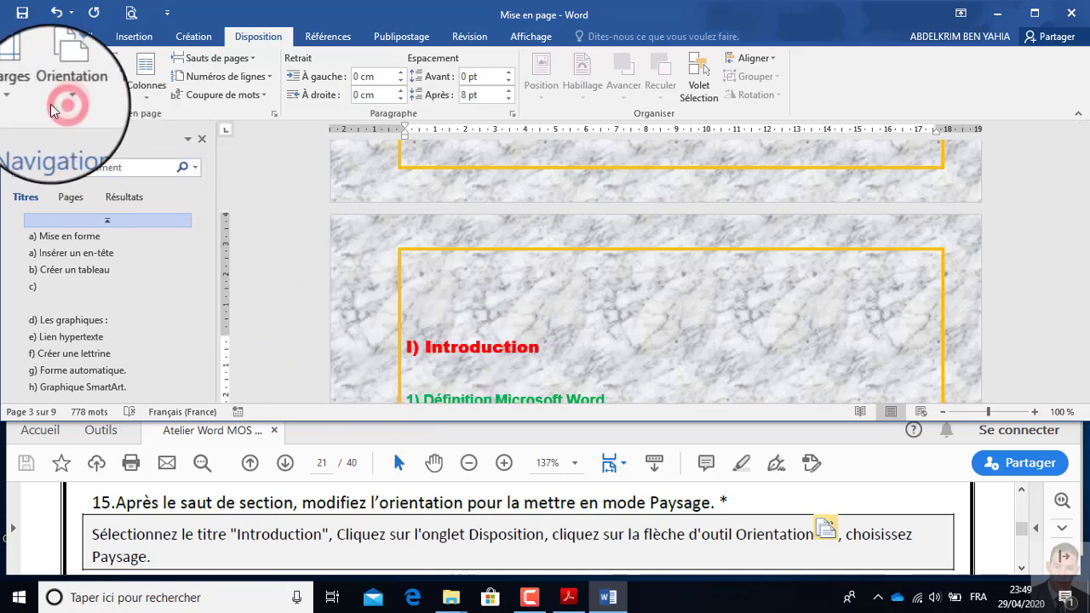
{"action": "left_click", "coordinate": [76, 159]}
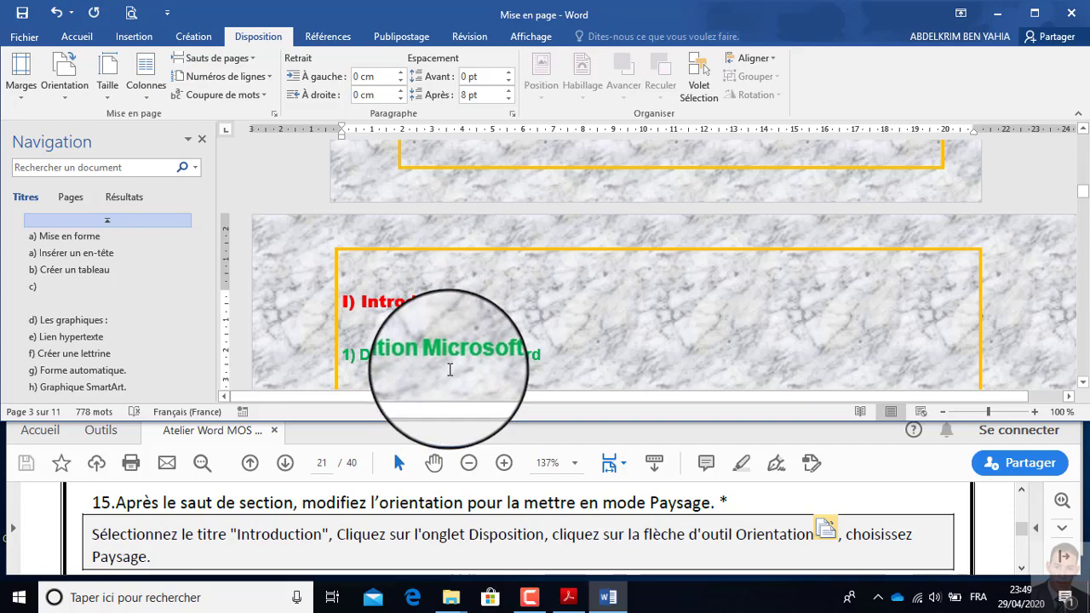
- Compare the page orientation before and after the section break, and check the Orientation setting of the Introduction section
{"action": "scroll", "coordinate": [533, 280], "scroll_direction": "up", "scroll_amount": 3}
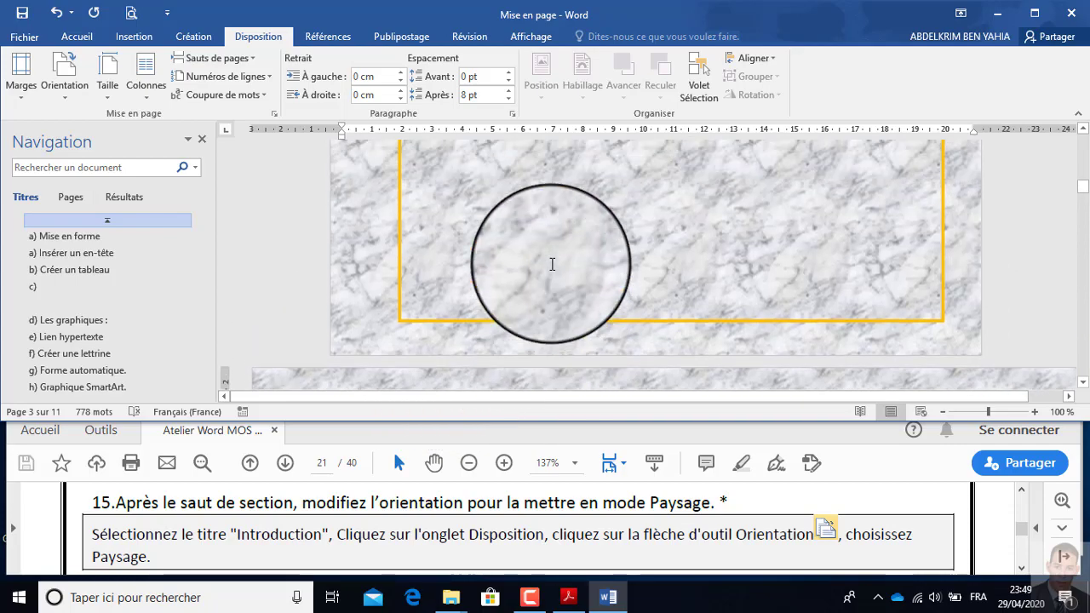
{"action": "scroll", "coordinate": [552, 264], "scroll_direction": "down", "scroll_amount": 2}
{"action": "scroll", "coordinate": [554, 255], "scroll_direction": "up", "scroll_amount": 4}
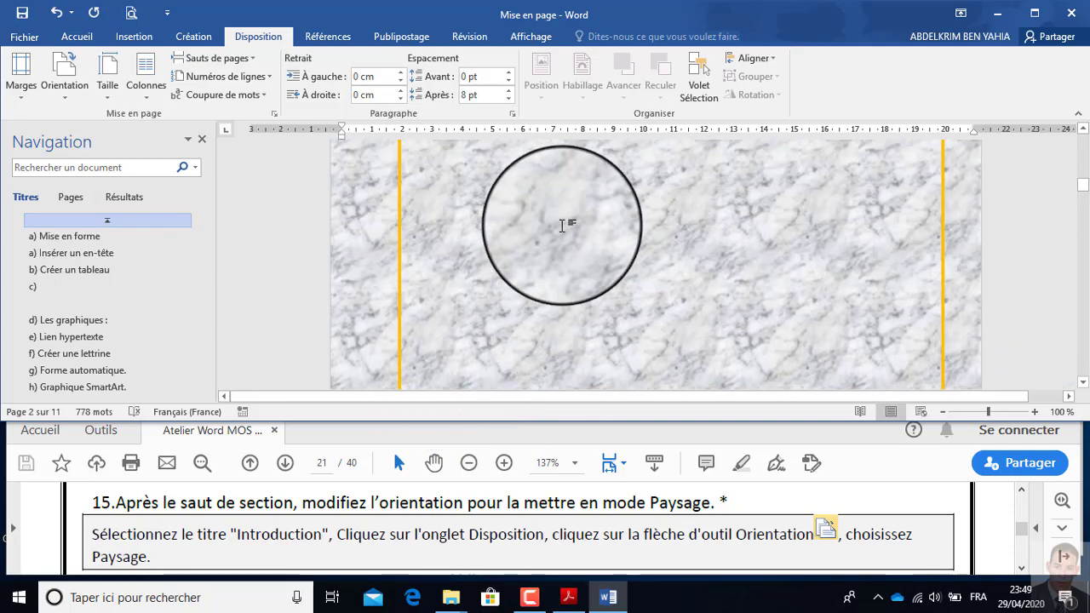
{"action": "scroll", "coordinate": [562, 226], "scroll_direction": "up", "scroll_amount": 5}
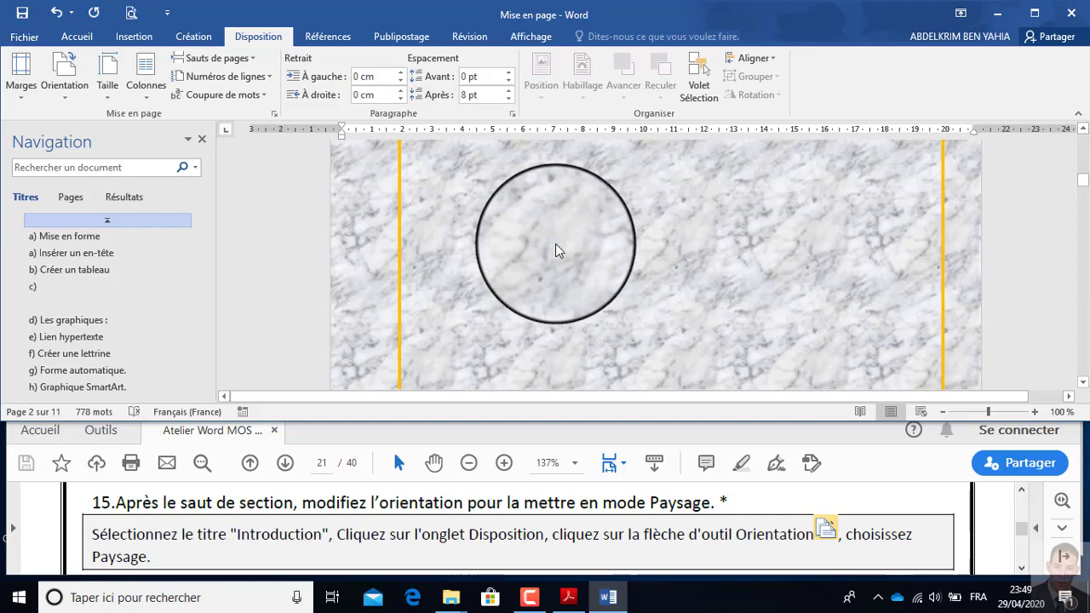
{"action": "scroll", "coordinate": [555, 244], "scroll_direction": "down", "scroll_amount": 5}
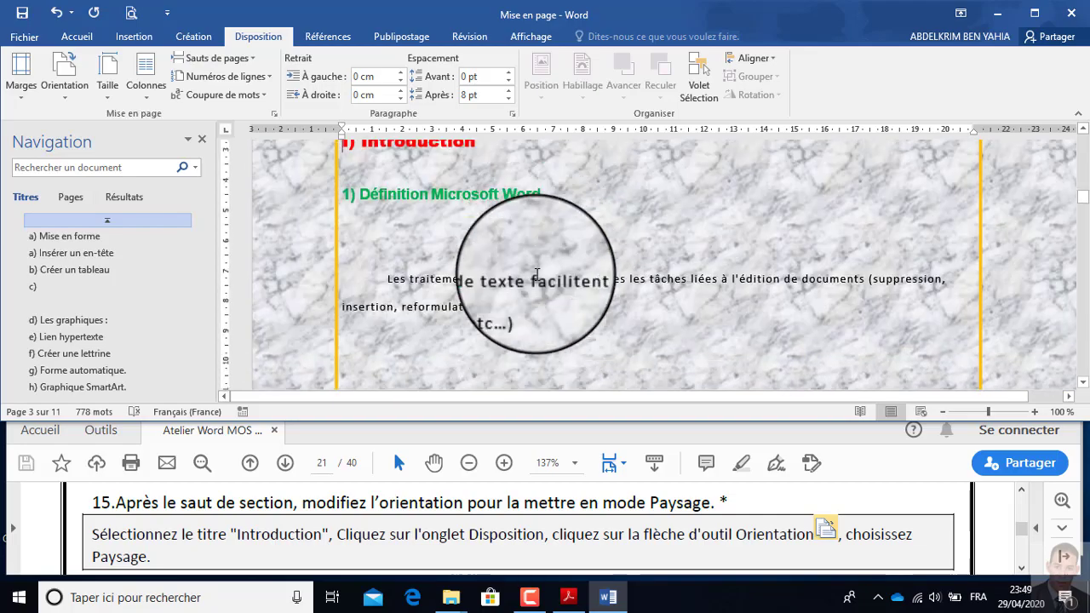
{"action": "scroll", "coordinate": [537, 273], "scroll_direction": "down", "scroll_amount": 5}
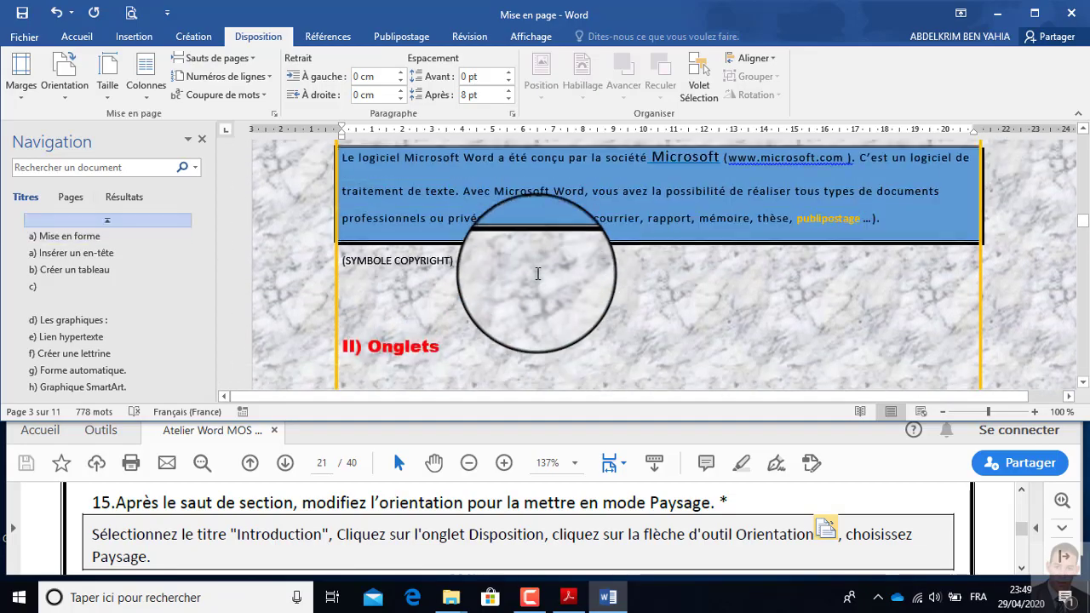
{"action": "scroll", "coordinate": [537, 273], "scroll_direction": "up", "scroll_amount": 6}
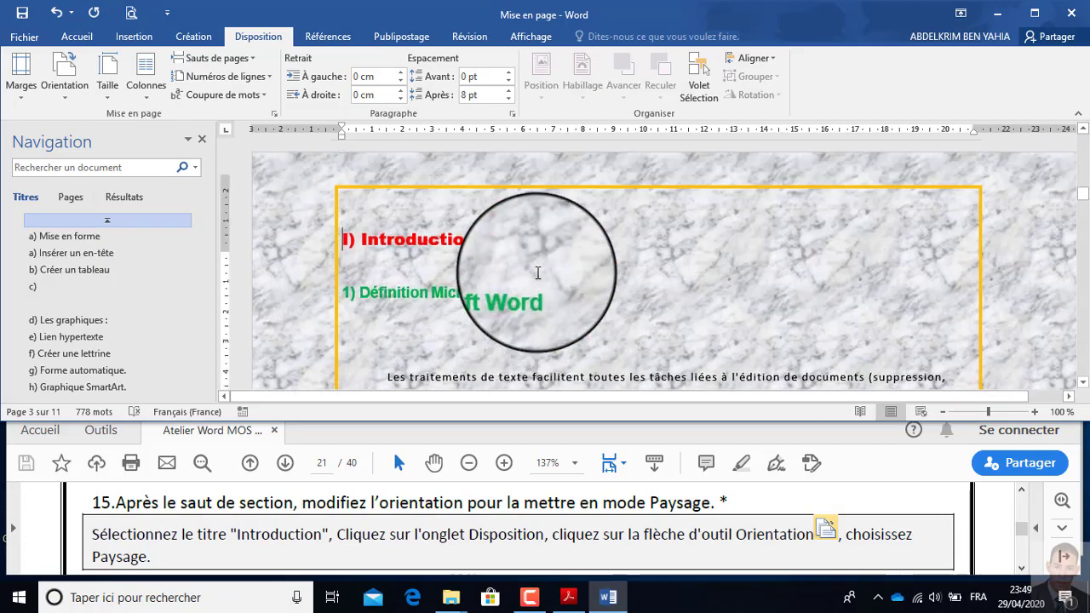
{"action": "scroll", "coordinate": [537, 273], "scroll_direction": "up", "scroll_amount": 2}
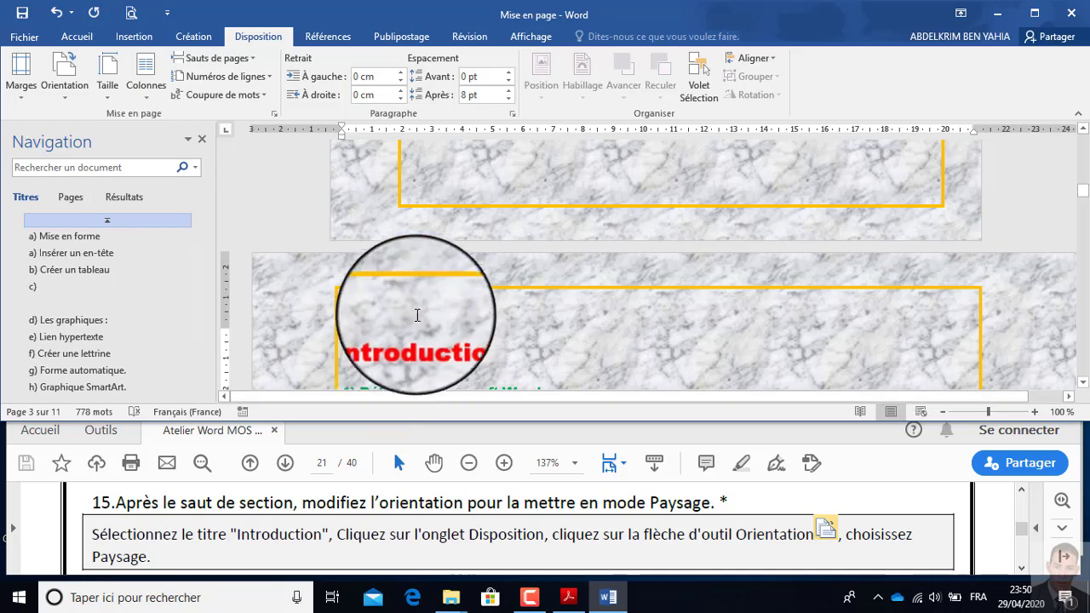
{"action": "left_click", "coordinate": [145, 96]}
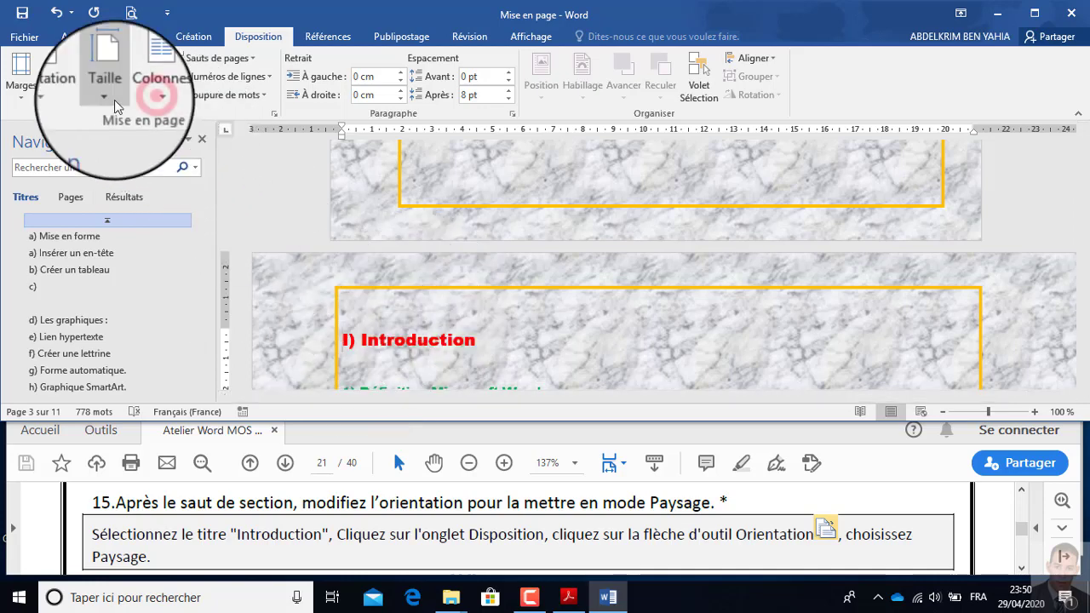
{"action": "left_click", "coordinate": [64, 95]}
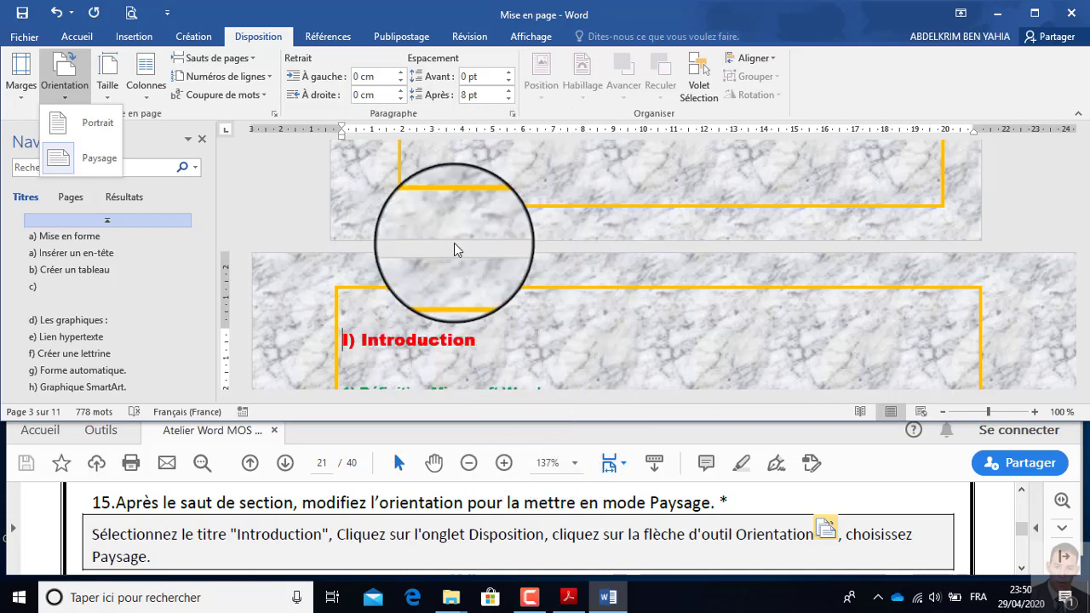
- Read instruction 16 in the PDF and search the Word document for "colonnes" to reach the subtitle "Mettre un texte en colonnes"
{"action": "left_click", "coordinate": [660, 500]}
{"action": "scroll", "coordinate": [652, 507], "scroll_direction": "down", "scroll_amount": 2}
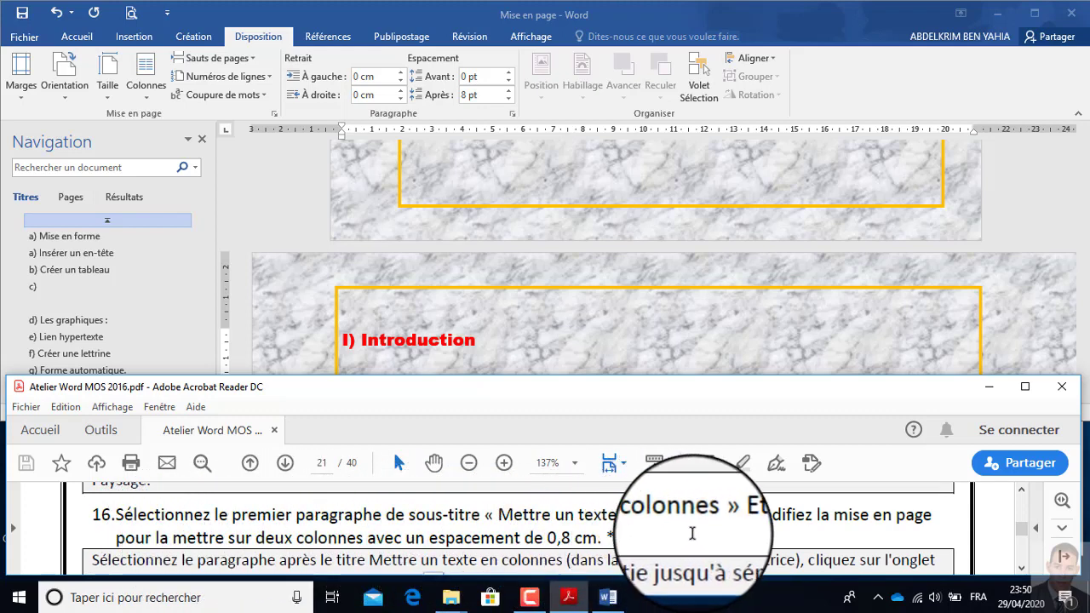
{"action": "scroll", "coordinate": [513, 317], "scroll_direction": "down", "scroll_amount": 2}
{"action": "scroll", "coordinate": [513, 312], "scroll_direction": "down", "scroll_amount": 15}
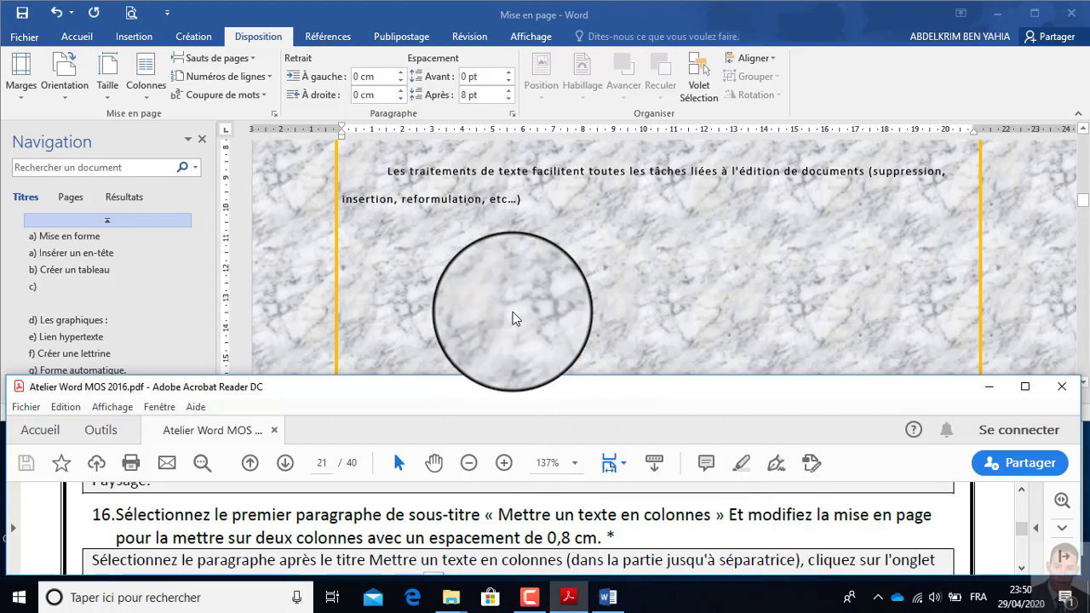
{"action": "left_click", "coordinate": [105, 162]}
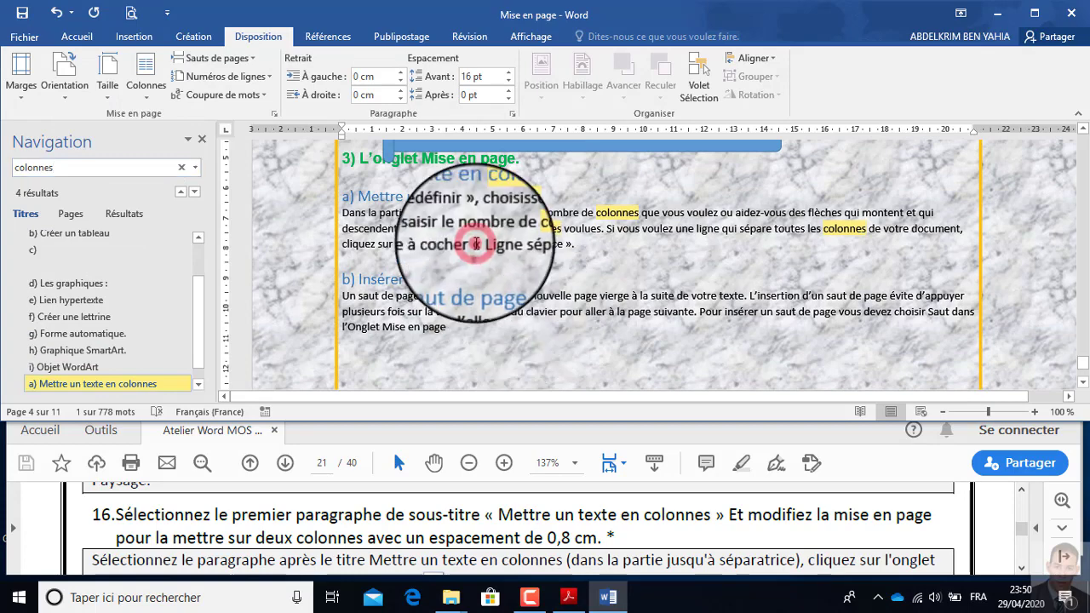
- Select the paragraph under the subtitle "Mettre un texte en colonnes" and choose the Deux preset in the column settings
{"action": "left_click", "coordinate": [455, 222]}
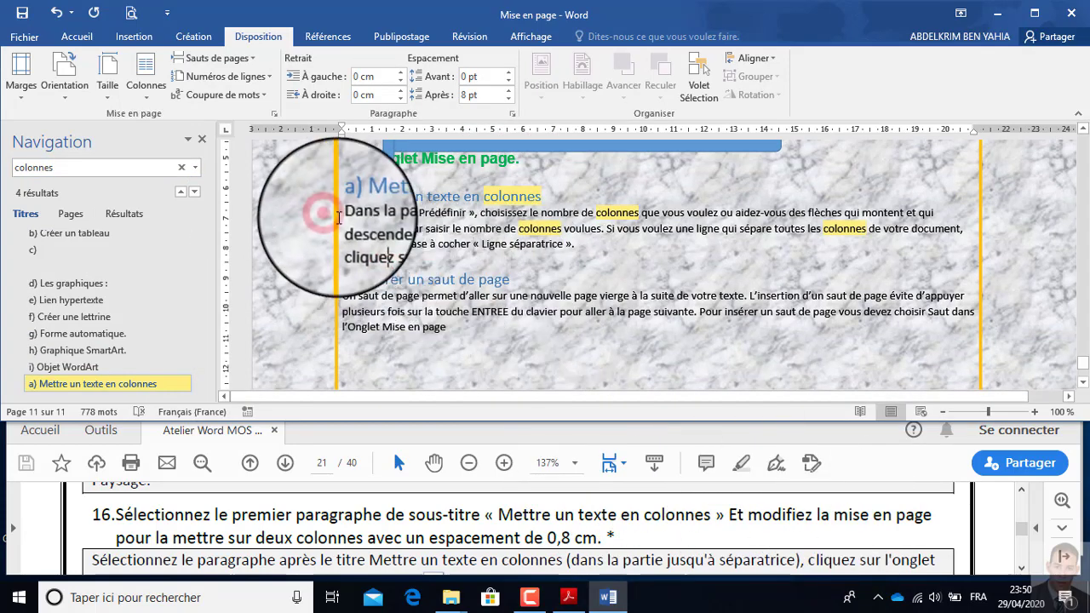
{"action": "left_click_drag", "start_coordinate": [315, 213], "coordinate": [323, 236]}
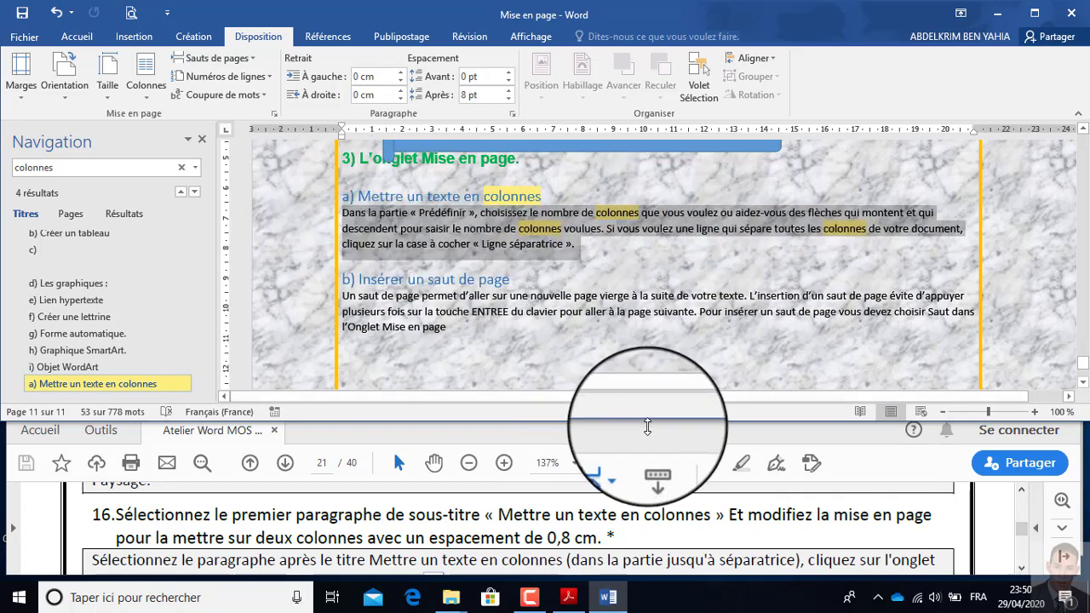
{"action": "left_click", "coordinate": [146, 100]}
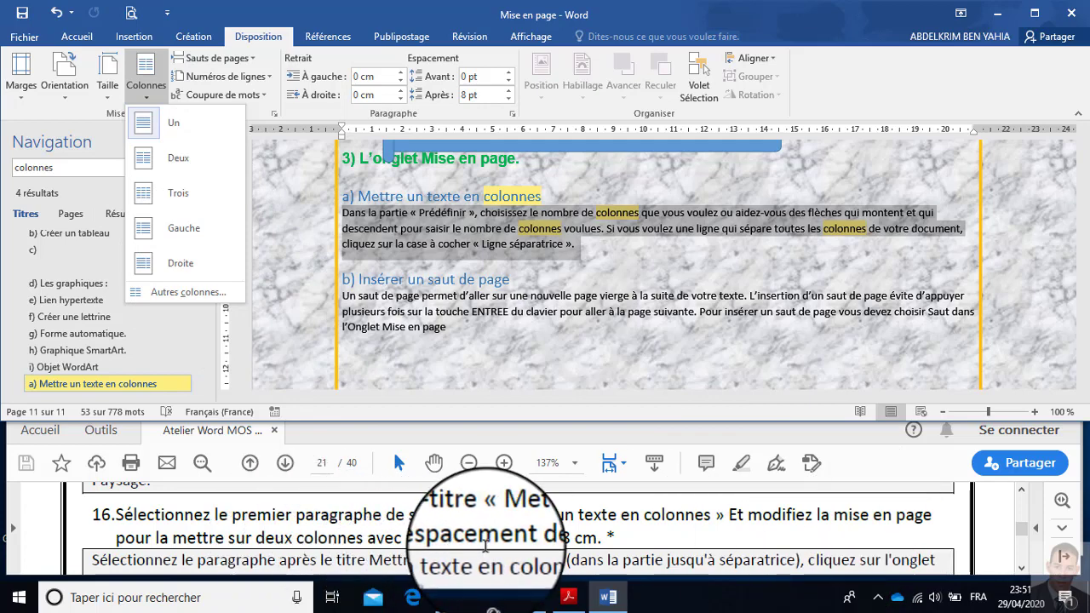
{"action": "left_click", "coordinate": [167, 294]}
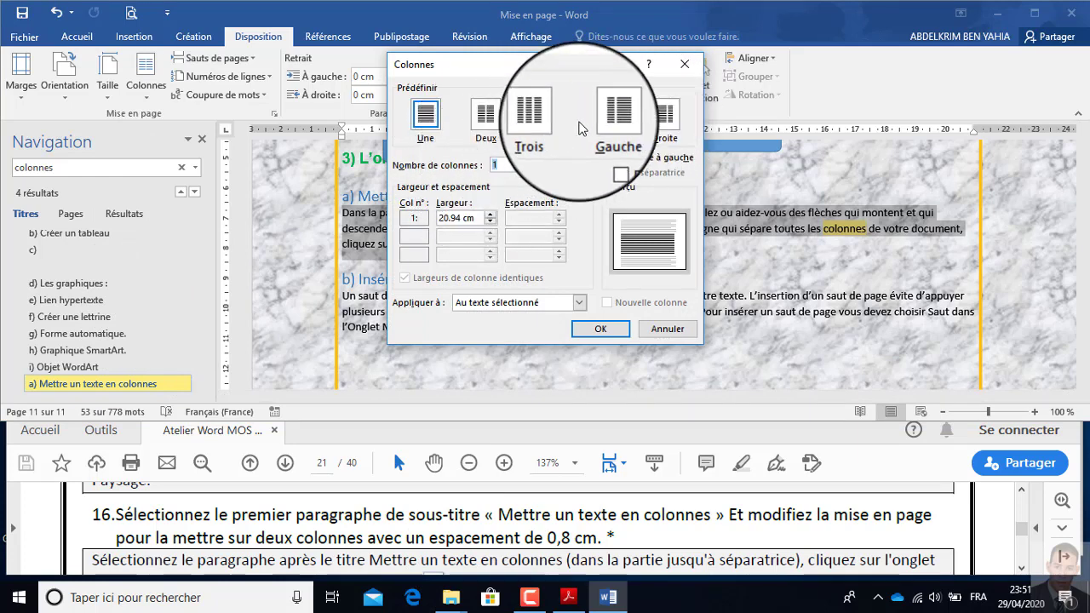
{"action": "left_click", "coordinate": [496, 165]}
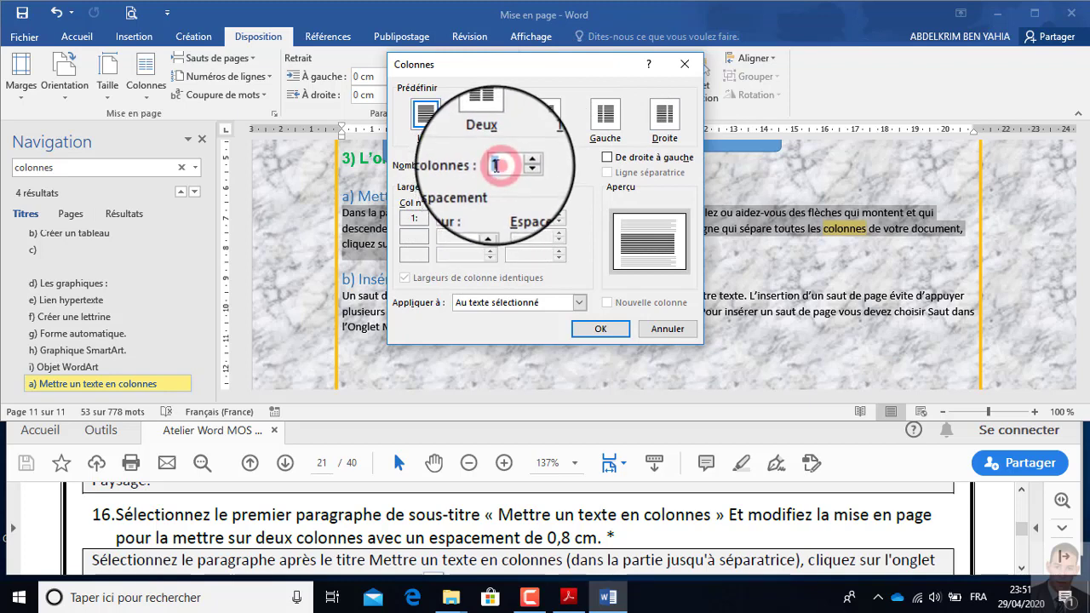
{"action": "left_click", "coordinate": [486, 115]}
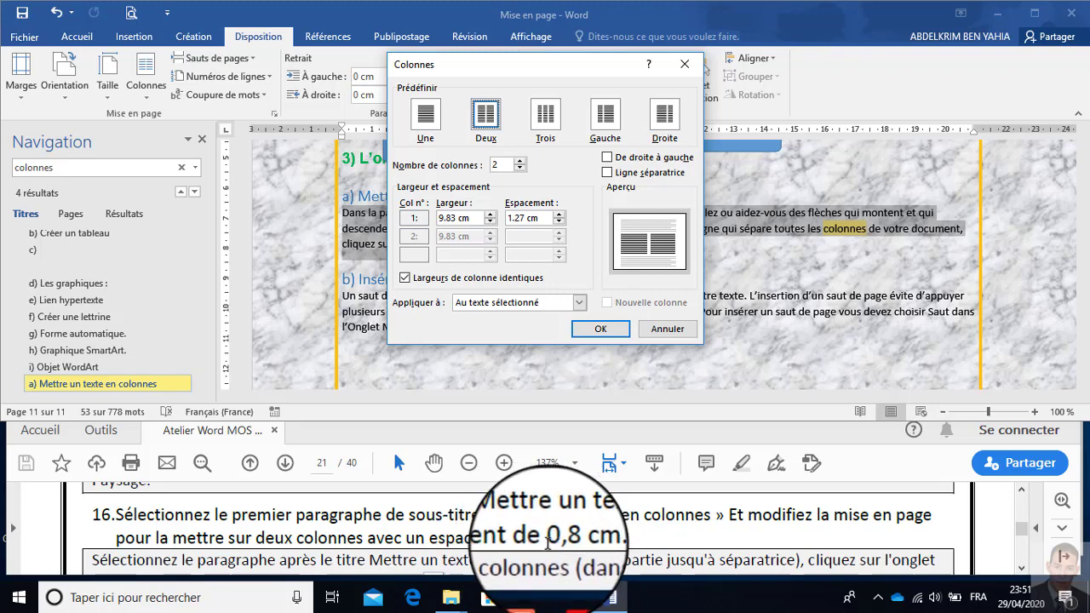
- Set the spacing between the two columns to 0.8 cm and apply the layout to the selected text
{"action": "double_click", "coordinate": [517, 218]}
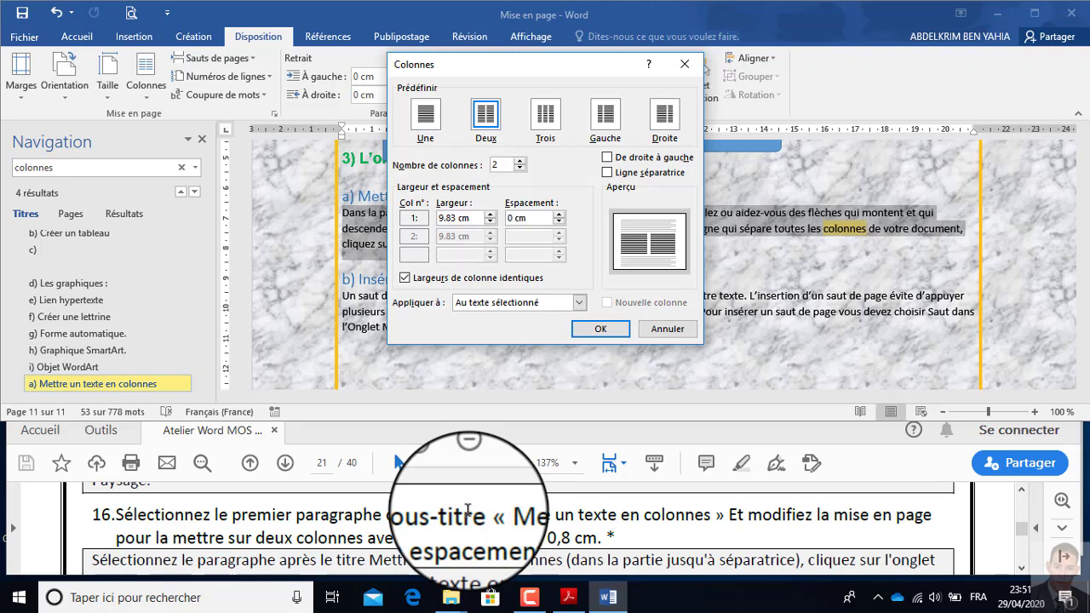
{"action": "type", "text": "0,8"}
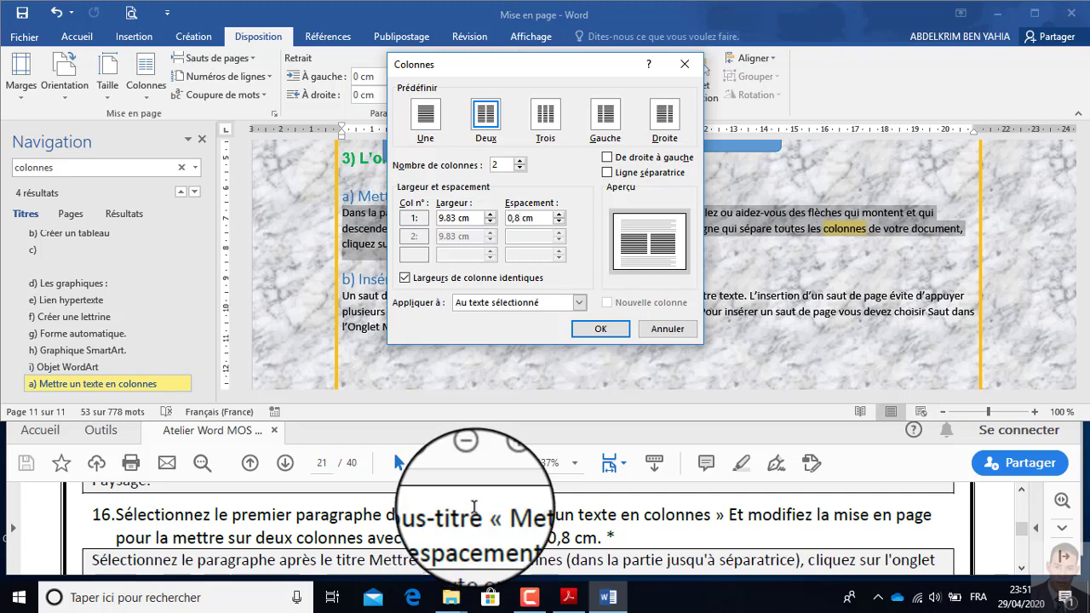
{"action": "left_click", "coordinate": [596, 329]}
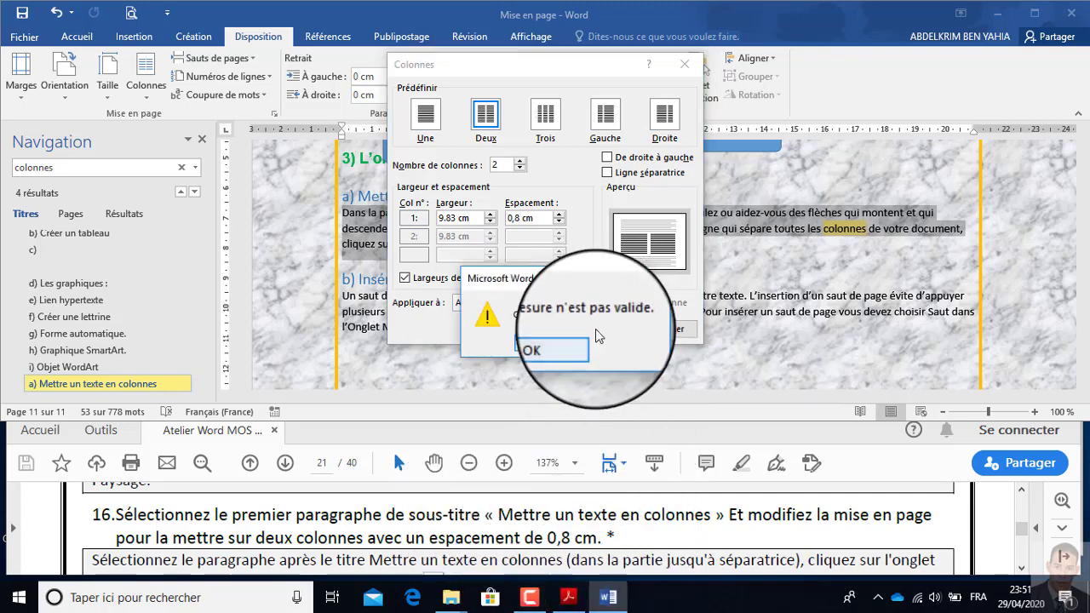
{"action": "left_click", "coordinate": [553, 343]}
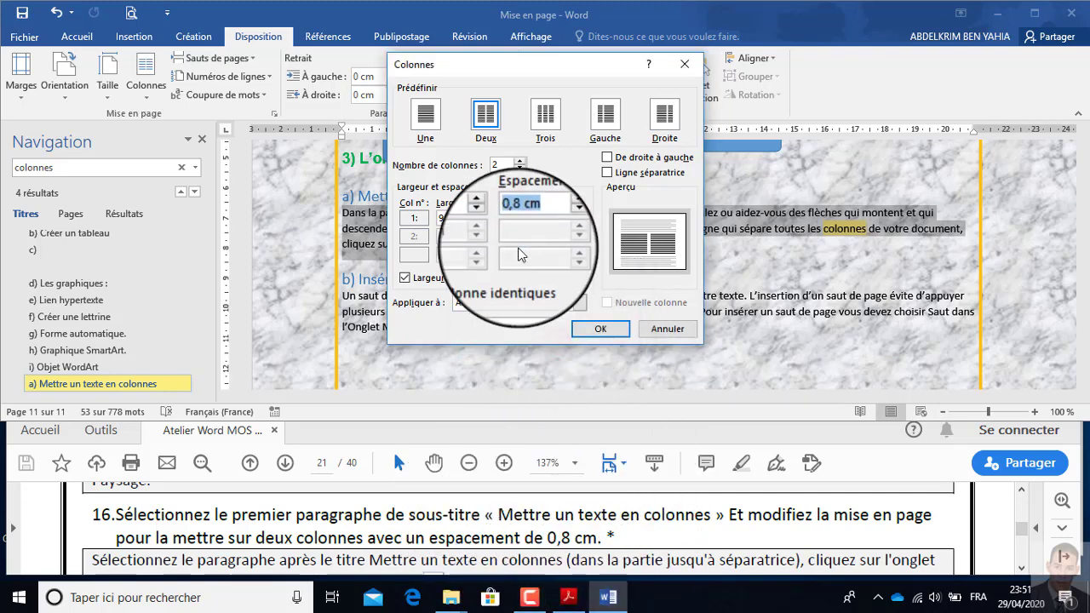
{"action": "left_click", "coordinate": [514, 218]}
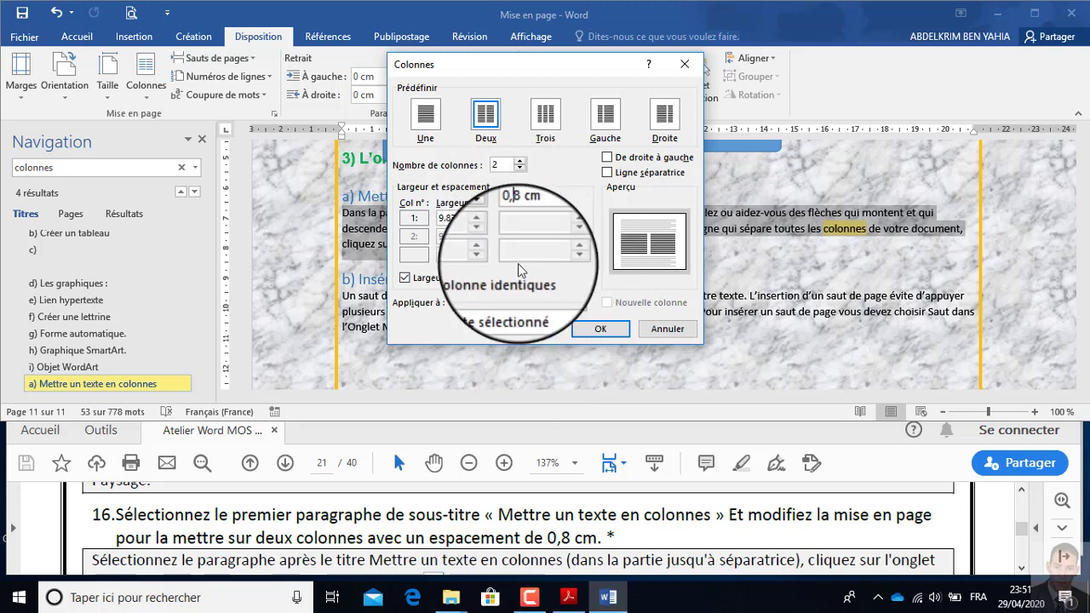
{"action": "key", "text": "BackSpace"}
{"action": "type", "text": "."}
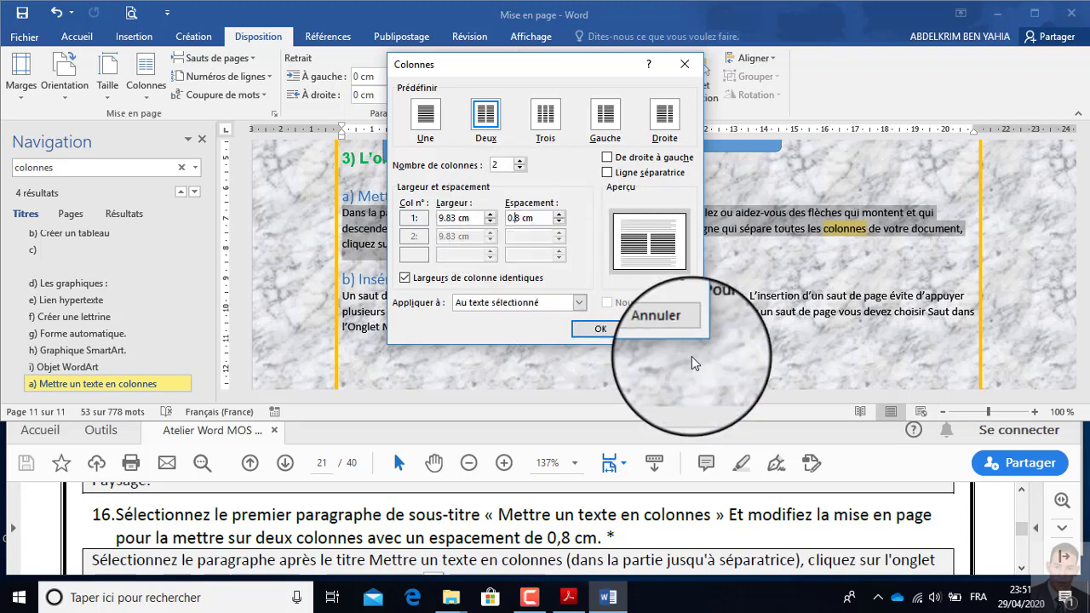
{"action": "left_click", "coordinate": [598, 332]}
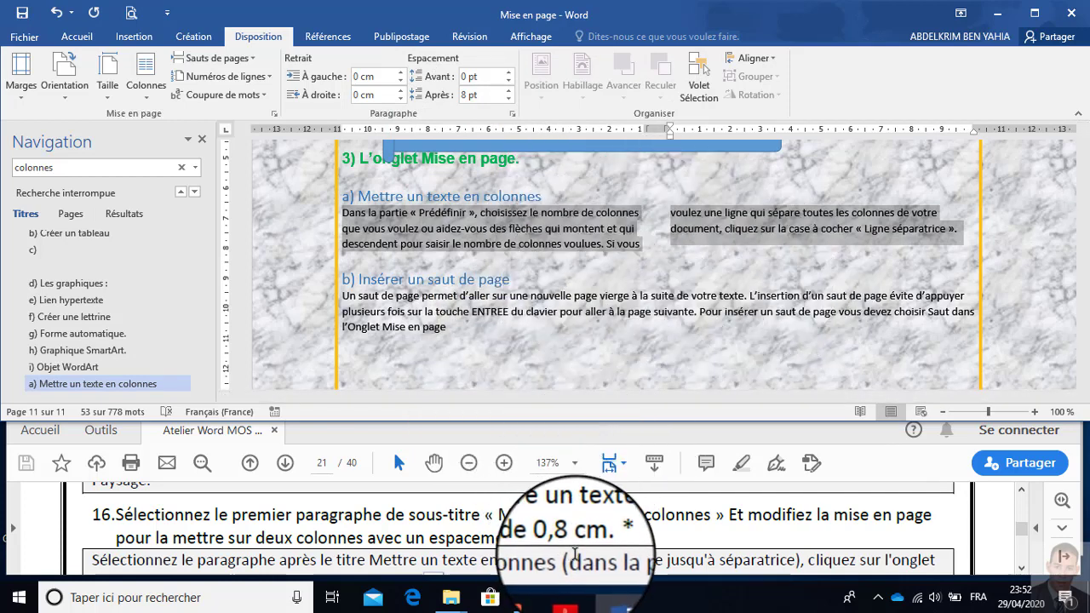
- Read instruction 17 in the PDF and search the Word document for "lettrine" to reach the subtitle "Créer une lettrine"
{"action": "left_click", "coordinate": [638, 540]}
{"action": "scroll", "coordinate": [639, 540], "scroll_direction": "down", "scroll_amount": 5}
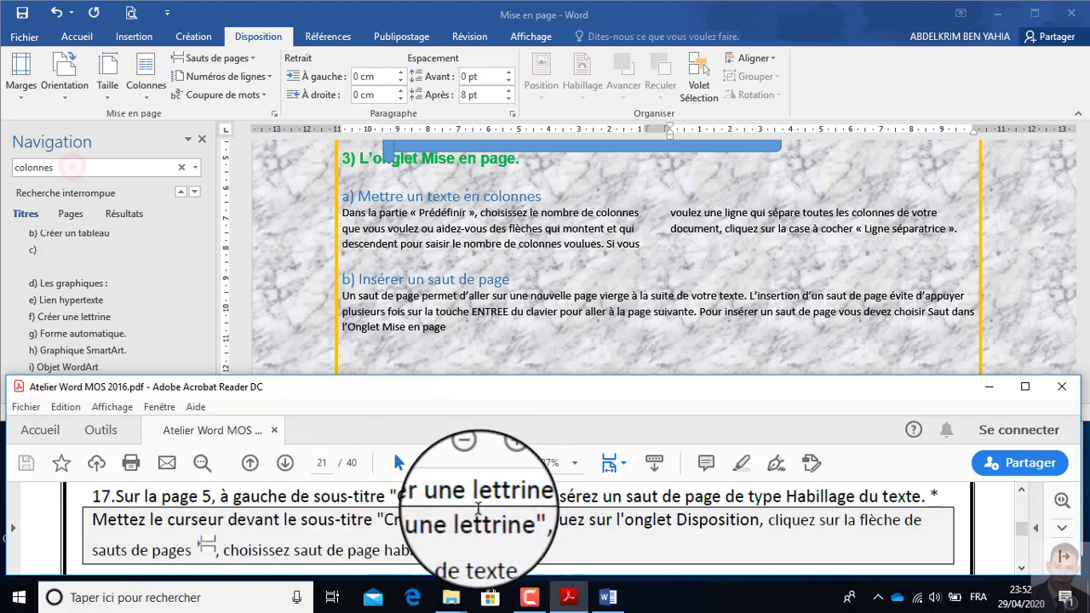
{"action": "left_click", "coordinate": [75, 167]}
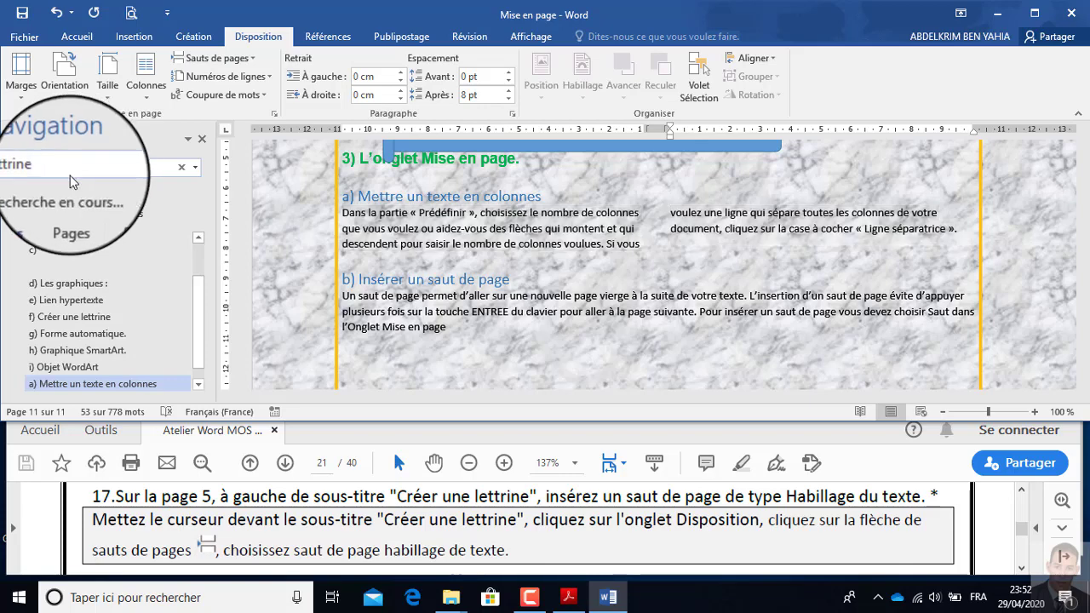
{"action": "left_click", "coordinate": [494, 202]}
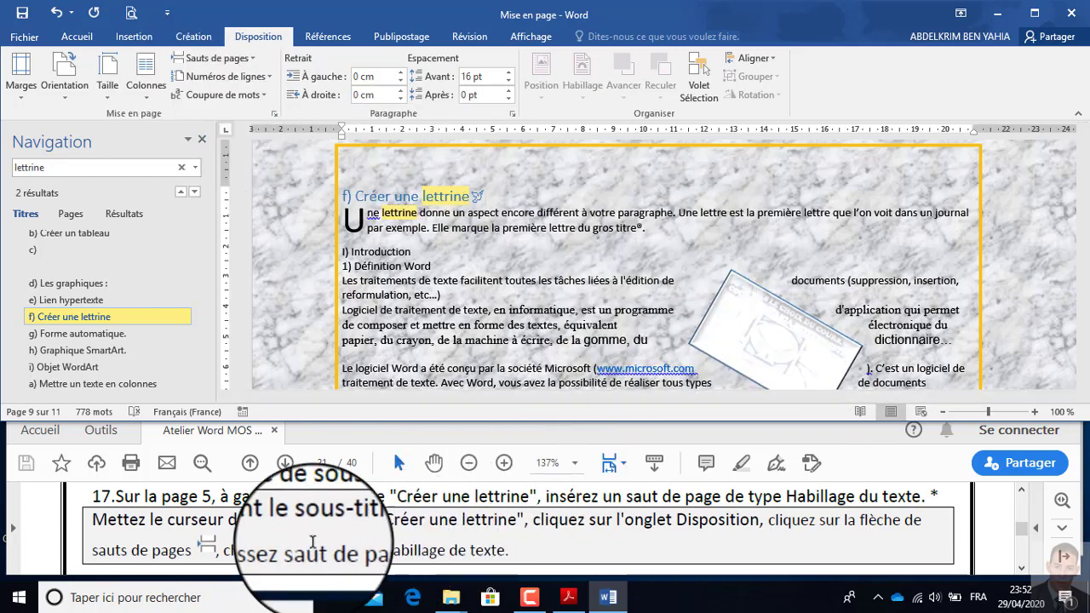
- Try moving the slanted picture toward the "Créer une lettrine" subtitle, and undo the move
{"action": "left_click", "coordinate": [760, 327]}
{"action": "left_click", "coordinate": [491, 194]}
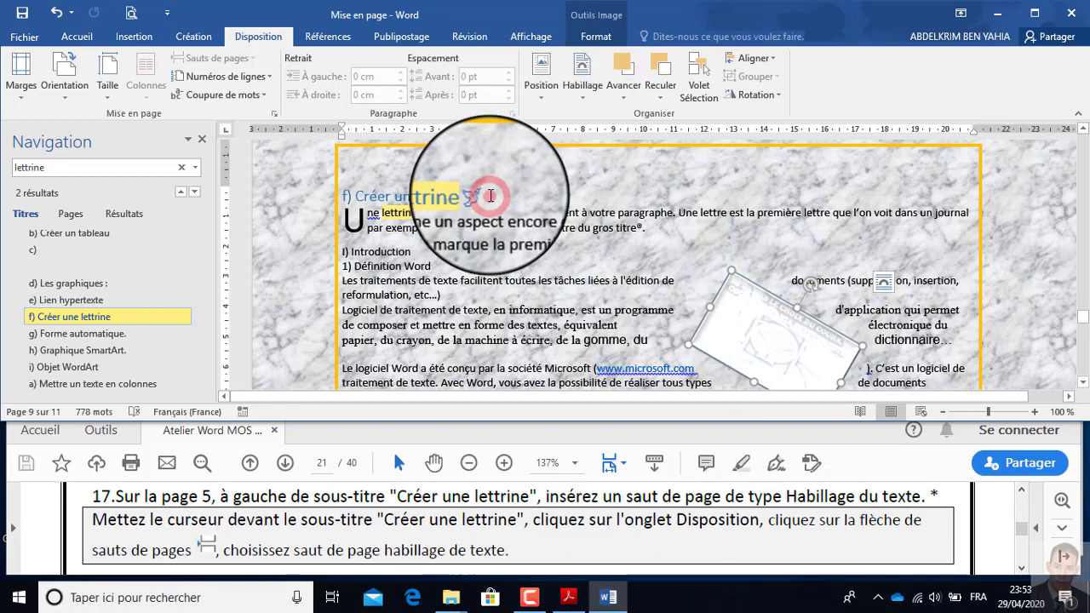
{"action": "left_click_drag", "start_coordinate": [771, 327], "coordinate": [550, 270]}
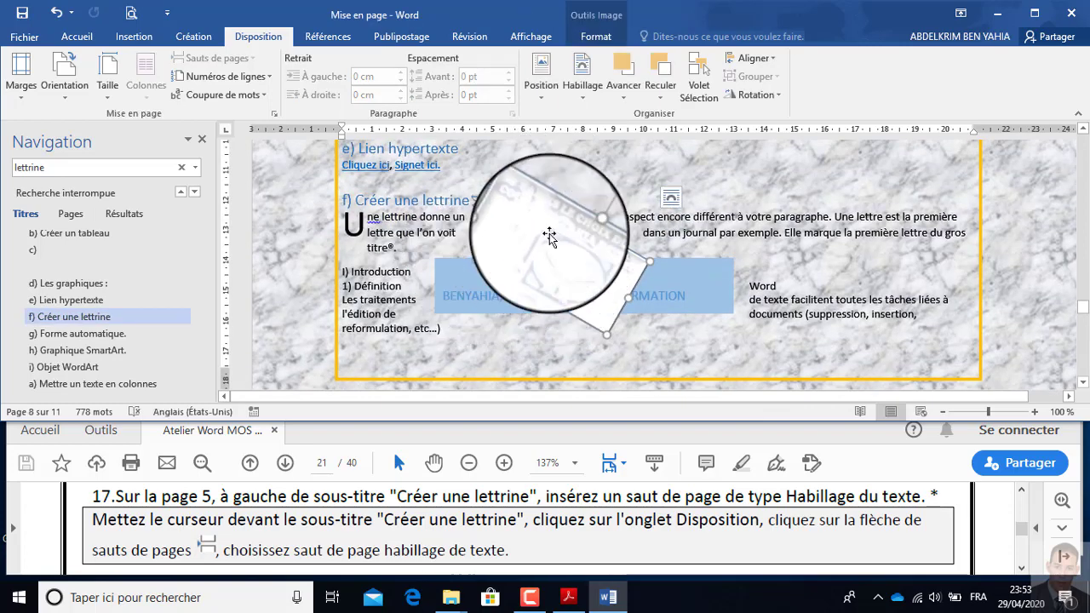
{"action": "left_click", "coordinate": [56, 16]}
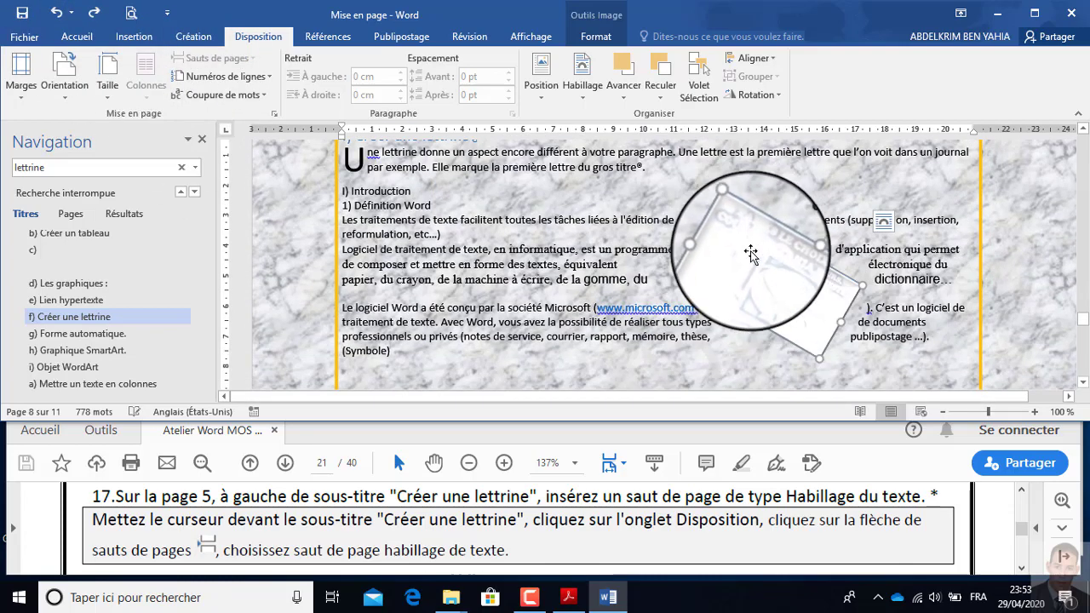
- Insert a page break of type Habillage du texte at the end of the subtitle "Créer une lettrine"
{"action": "left_click", "coordinate": [593, 186]}
{"action": "scroll", "coordinate": [478, 194], "scroll_direction": "up", "scroll_amount": 2}
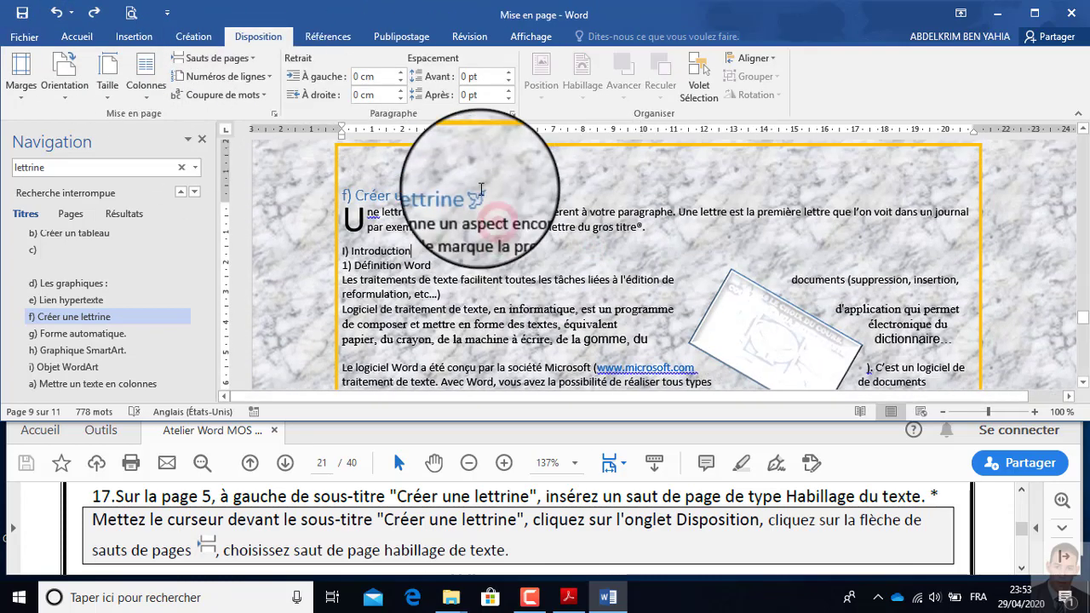
{"action": "left_click", "coordinate": [488, 219]}
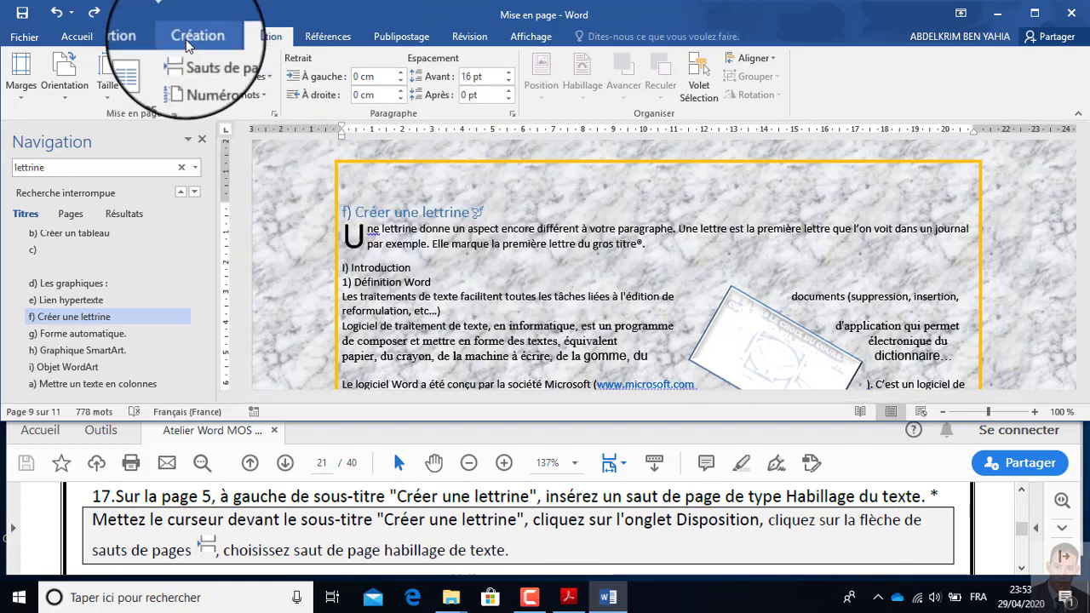
{"action": "left_click", "coordinate": [249, 56]}
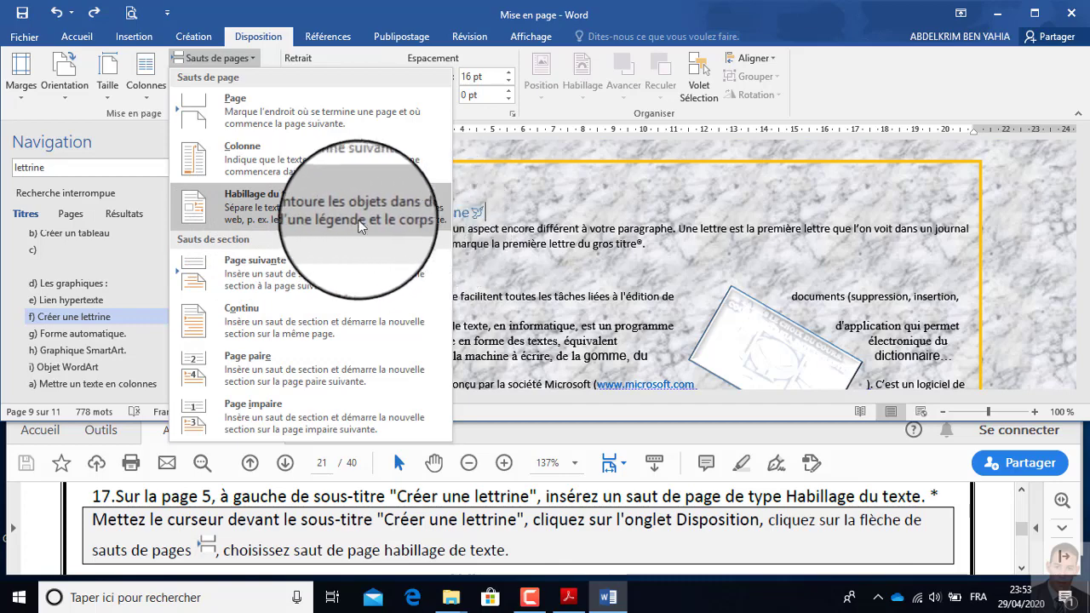
{"action": "left_click", "coordinate": [296, 204]}
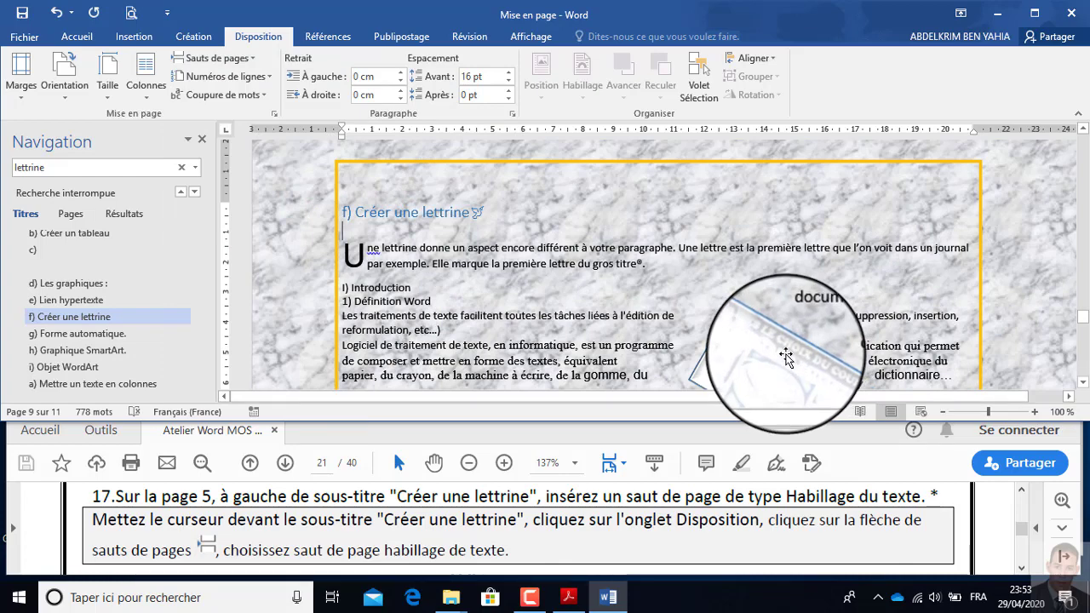
{"action": "scroll", "coordinate": [733, 289], "scroll_direction": "down", "scroll_amount": 3}
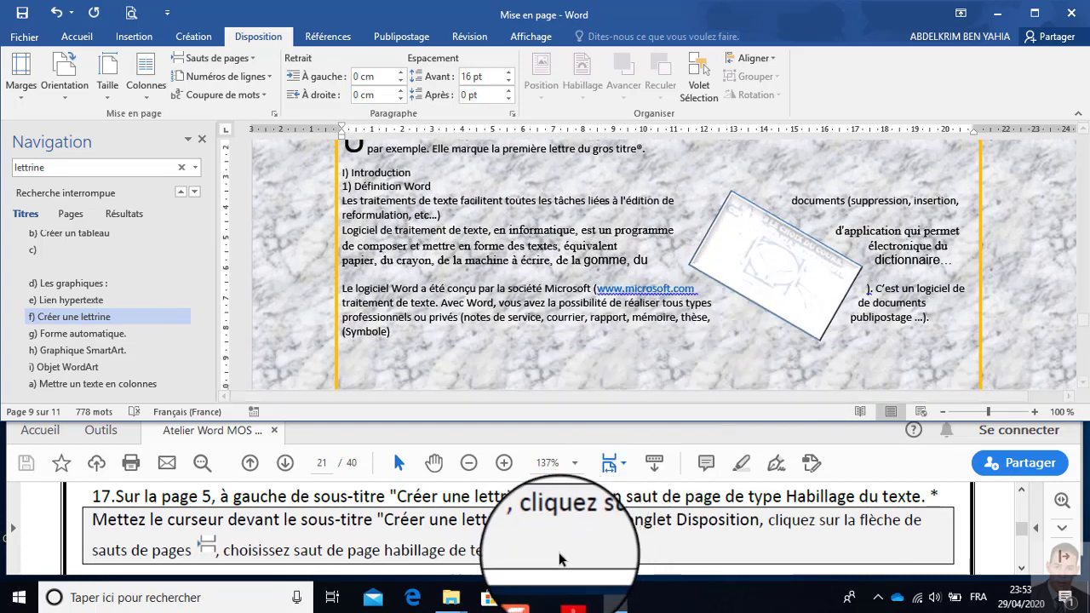
- Switch to Adobe Acrobat Reader and read instruction 18 in Atelier Word MOS 2016.pdf
{"action": "left_click", "coordinate": [881, 516]}
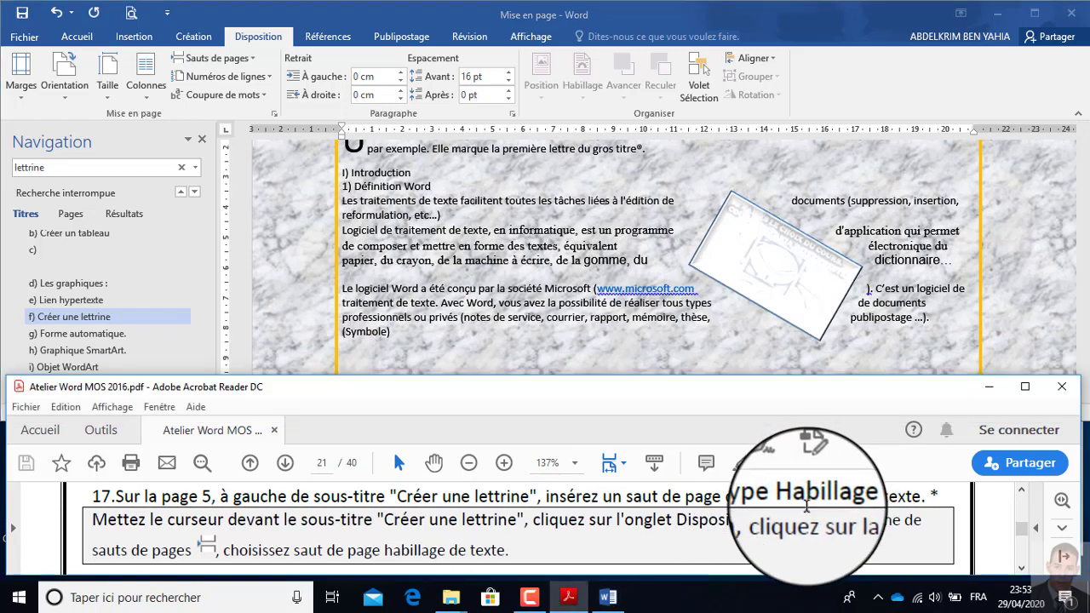
{"action": "scroll", "coordinate": [807, 507], "scroll_direction": "down", "scroll_amount": 2}
{"action": "scroll", "coordinate": [805, 502], "scroll_direction": "up", "scroll_amount": 2}
{"action": "scroll", "coordinate": [805, 502], "scroll_direction": "down", "scroll_amount": 2}
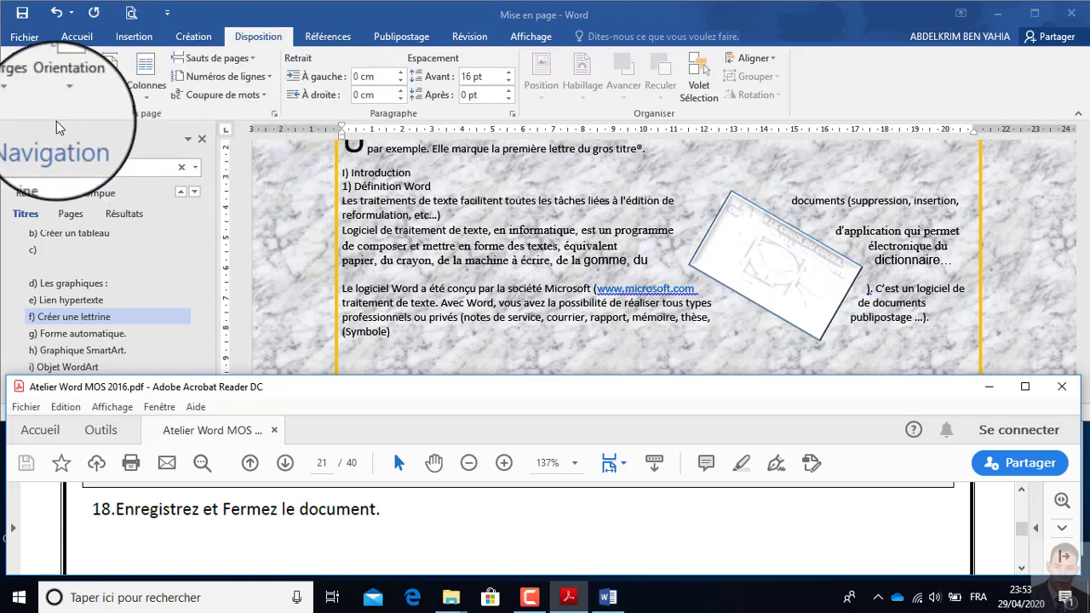
- Return to Word, save the Mise en page document and close it
{"action": "left_click", "coordinate": [265, 42]}
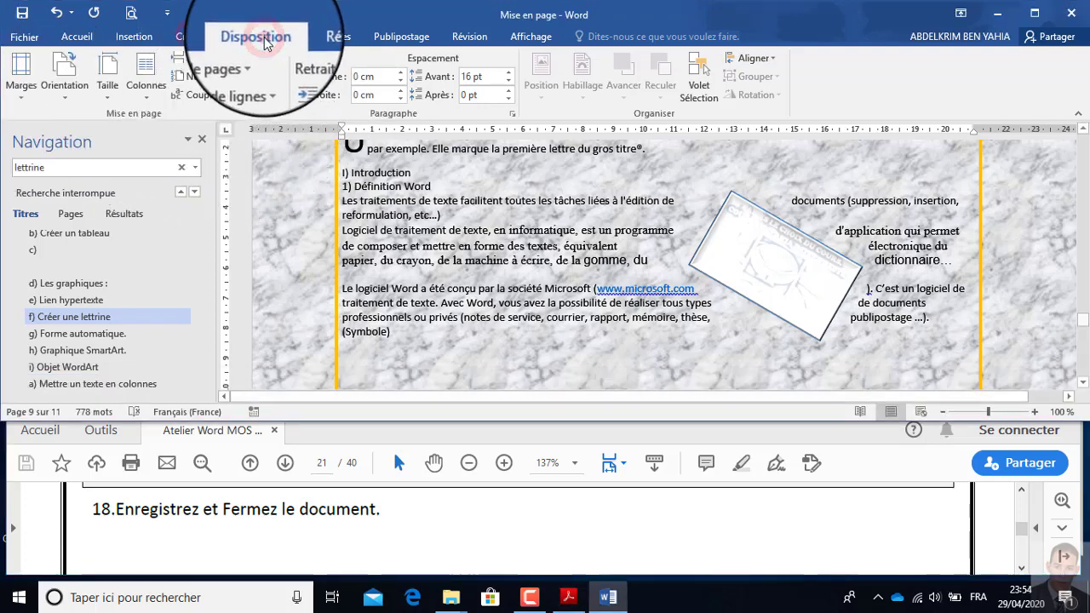
{"action": "left_click", "coordinate": [194, 36]}
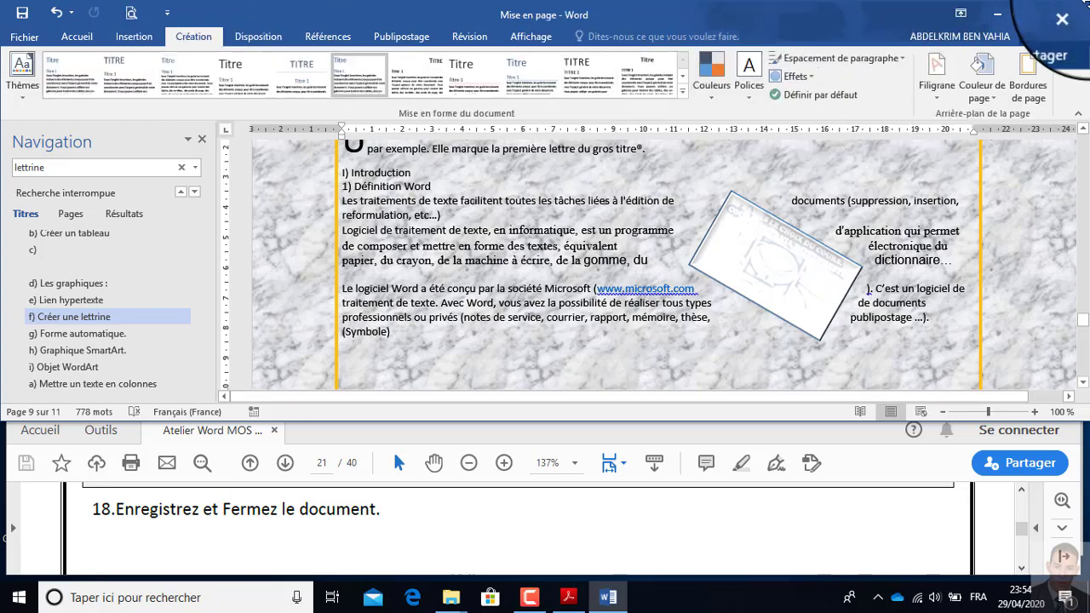
{"action": "left_click", "coordinate": [22, 12]}
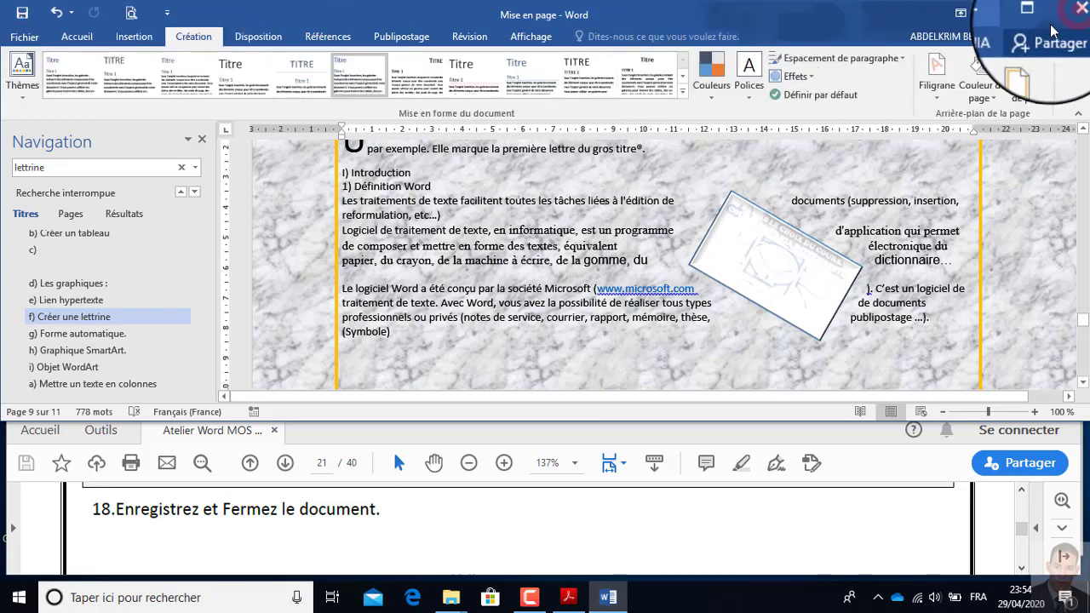
{"action": "left_click", "coordinate": [1082, 17]}
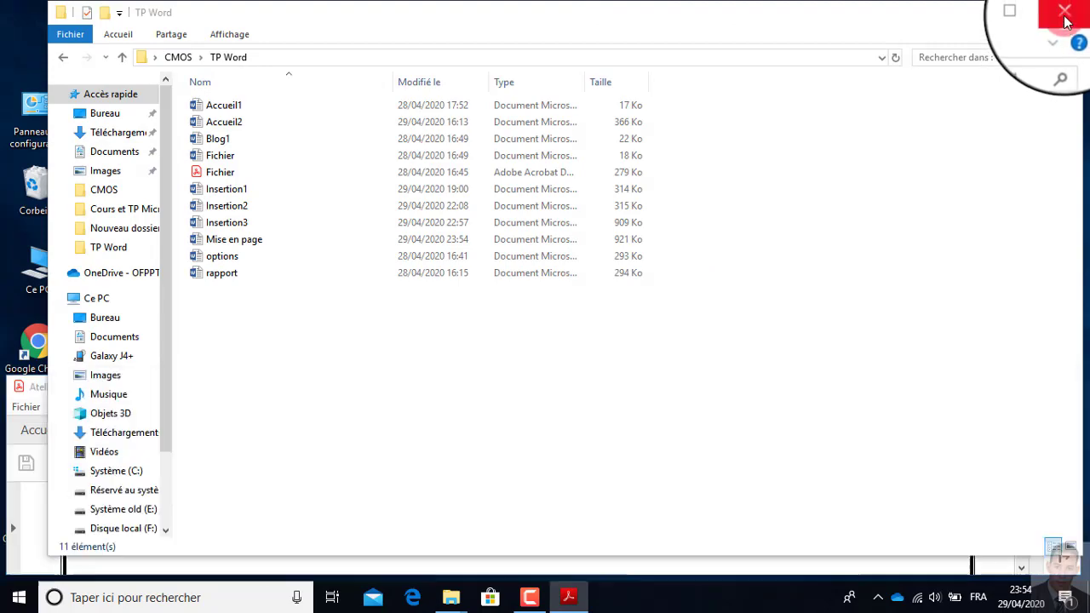
- Close the TP Word folder window and the Atelier Word MOS 2016.pdf window
{"action": "left_click", "coordinate": [1069, 12]}
{"action": "left_click", "coordinate": [1061, 387]}
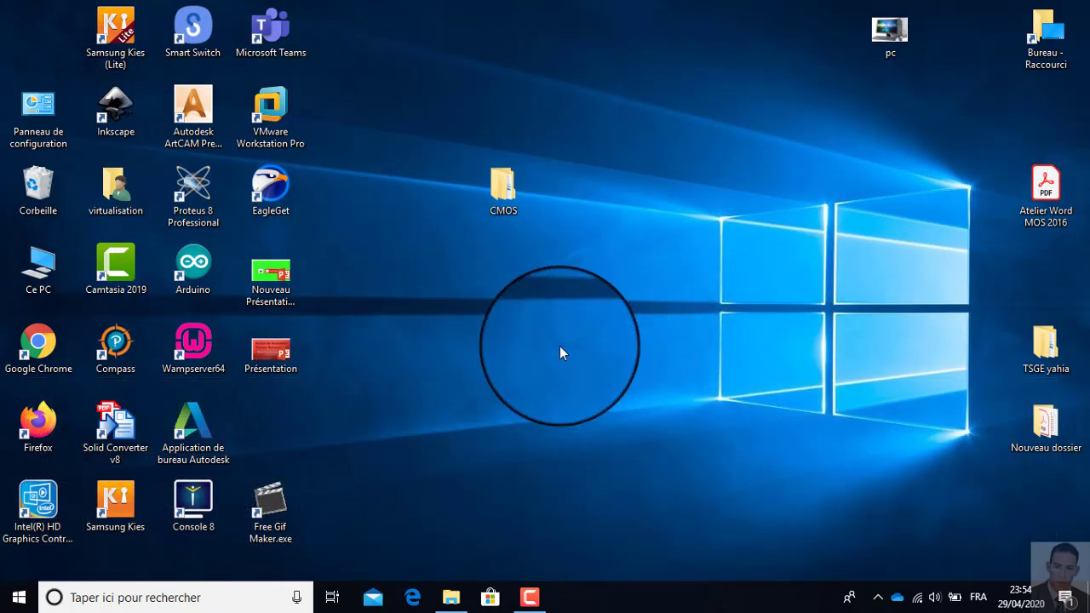